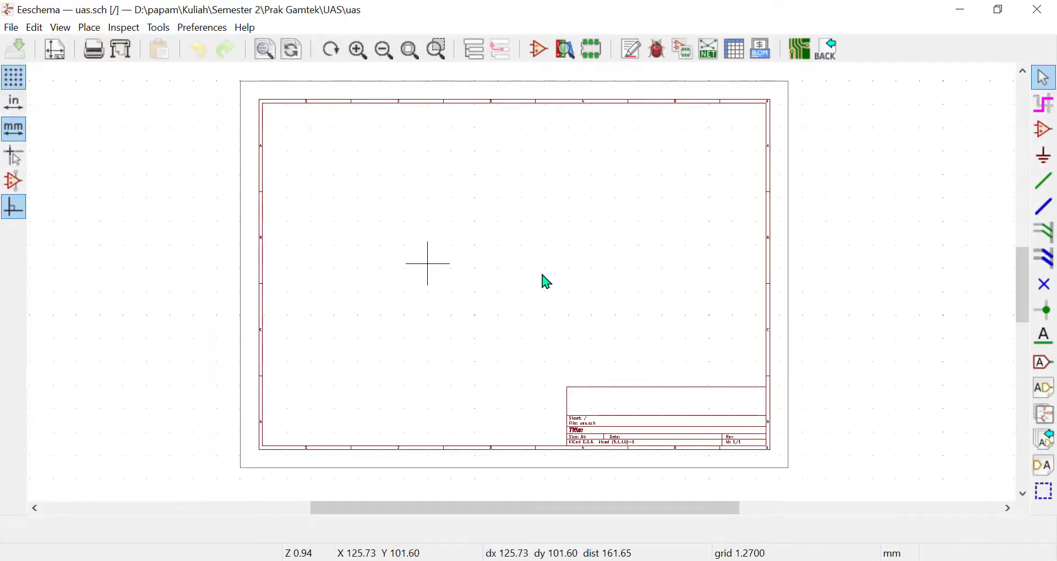
- Place a Conn_01x01_Male connector symbol on the empty schematic sheet
type("aconn")
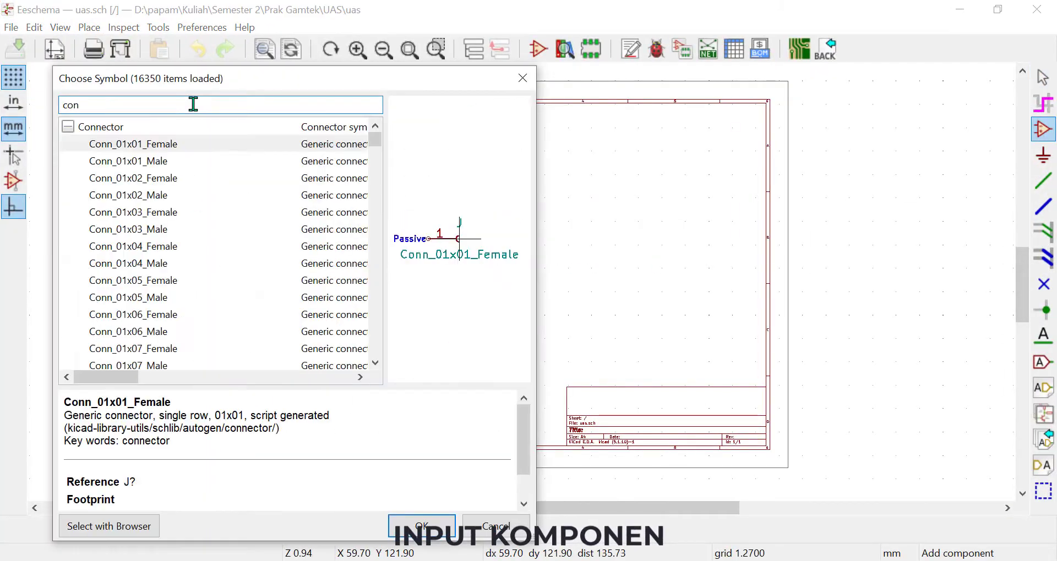
key("Down")
key("Return")
scroll(487, 316, "up", 4)
- Place an R_POT_US potentiometer symbol below and to the right of the connector
left_click(487, 316)
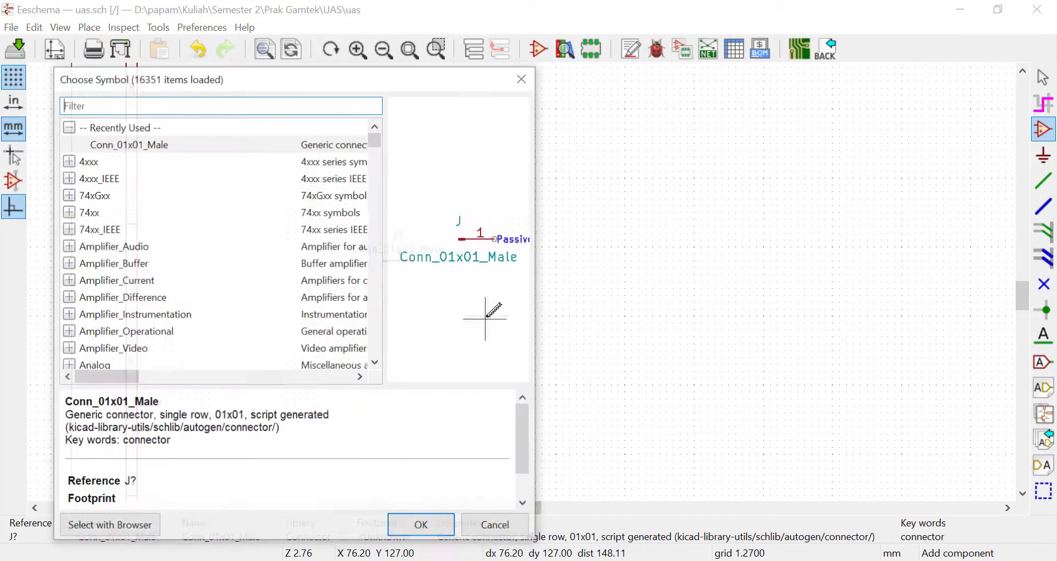
type("pot")
left_click(133, 231)
left_click(132, 246)
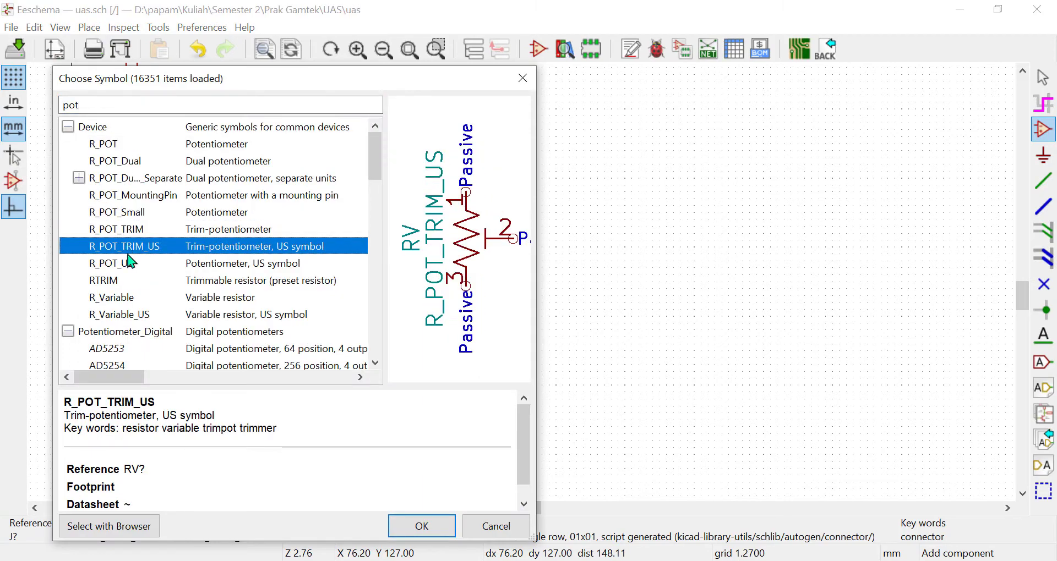
double_click(130, 263)
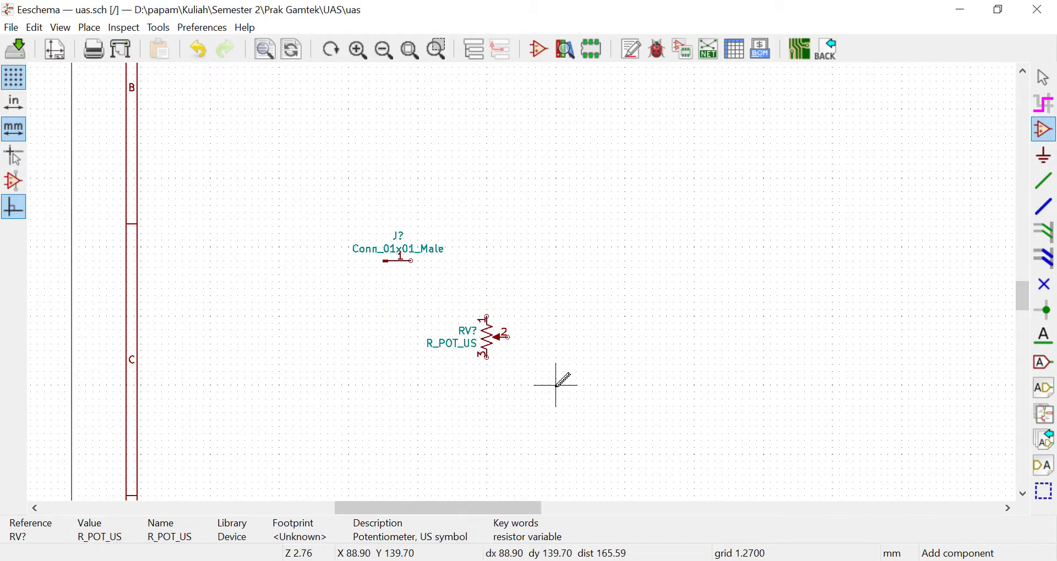
- Place a horizontal CP_Small polarized capacitor beside the potentiometer and move the potentiometer level with it
left_click(556, 385)
type("capacitor")
left_click(107, 215)
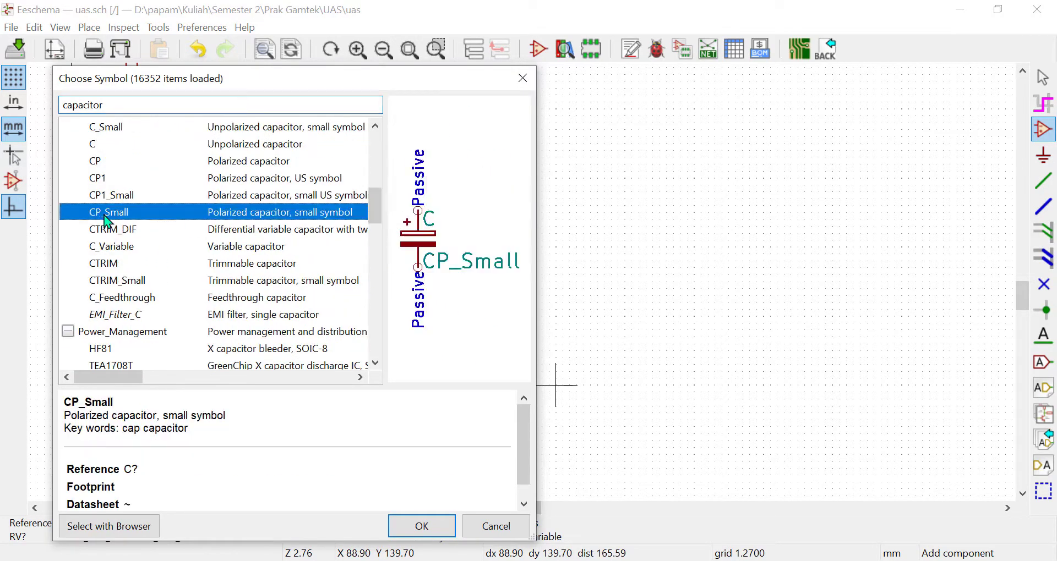
left_click(435, 525)
left_click(494, 337)
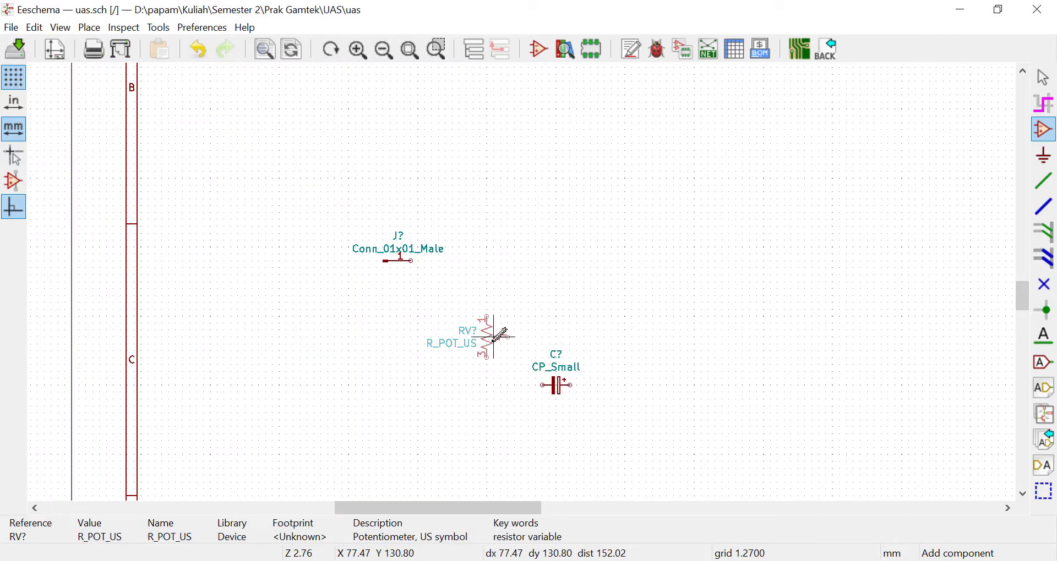
- Place four 1N4148 diodes in a row after the capacitor, with an upright fifth diode and an upright CP_Small copy below
left_click(646, 385)
type("1n41")
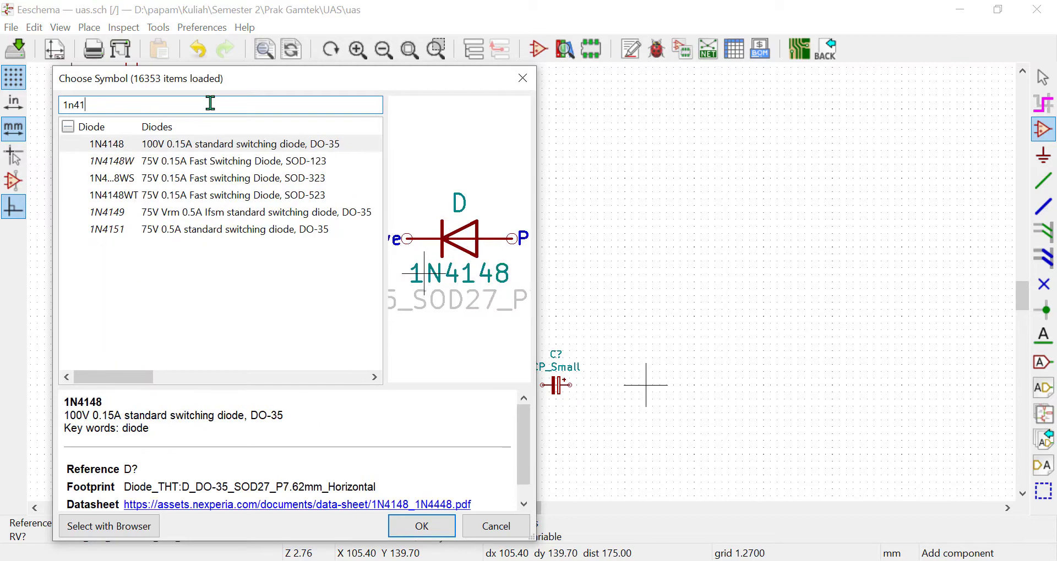
left_click(238, 160)
double_click(238, 145)
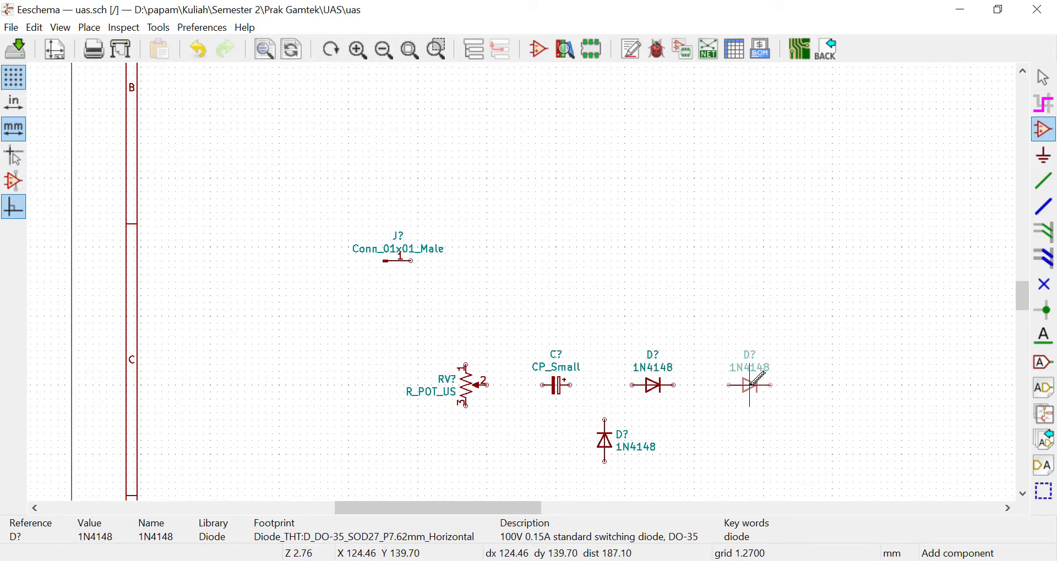
left_click(563, 384)
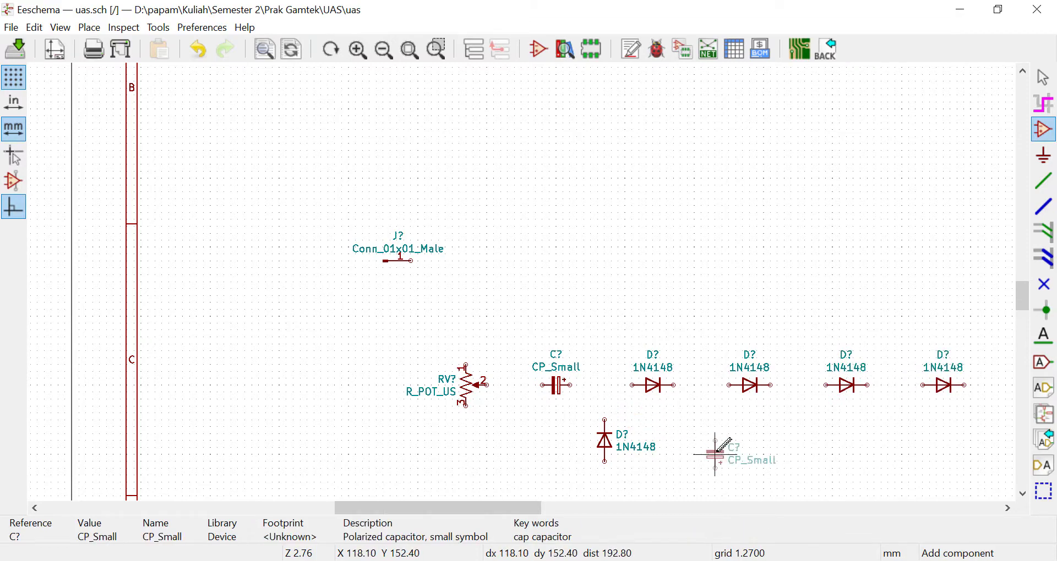
left_click(700, 438)
- Place four upright R_Small_US resistors in a row above the horizontal diodes
scroll(701, 438, "down", 1)
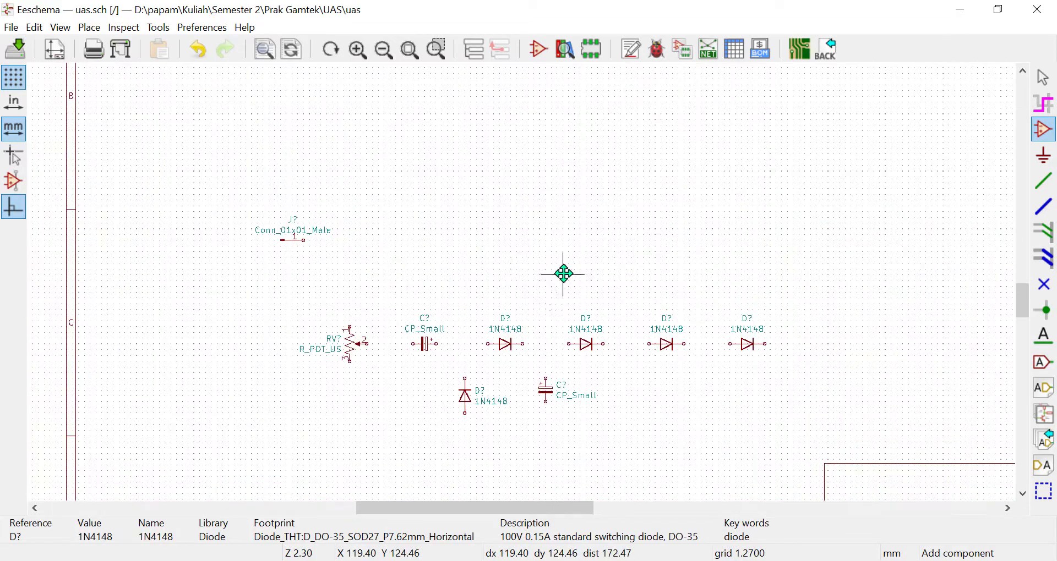
left_click(544, 274)
type("resistor")
left_click(149, 297)
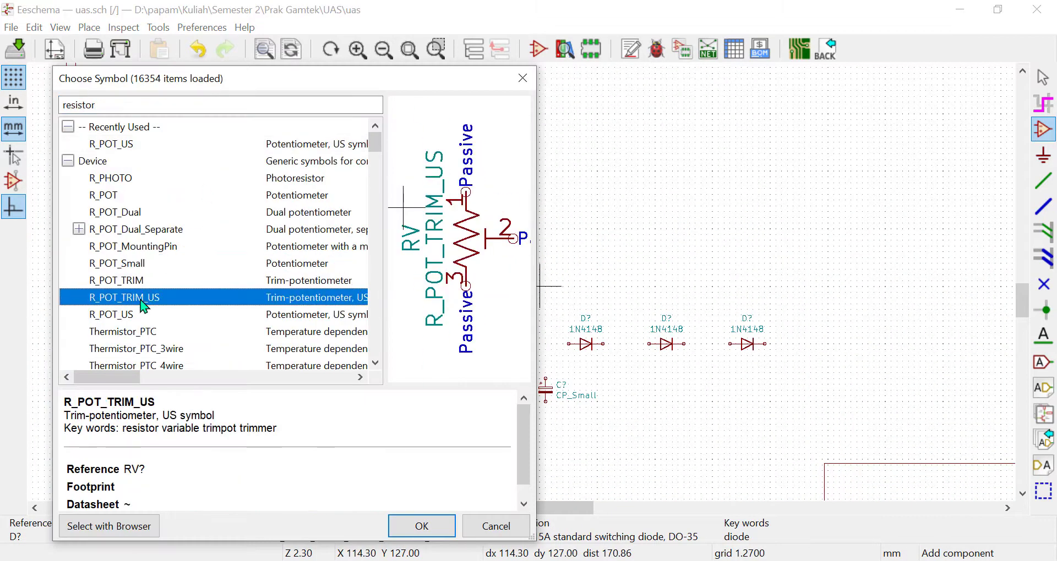
scroll(154, 281, "down", 4)
left_click(134, 265)
left_click(129, 295)
scroll(129, 278, "down", 1)
left_click(127, 160)
left_click(418, 527)
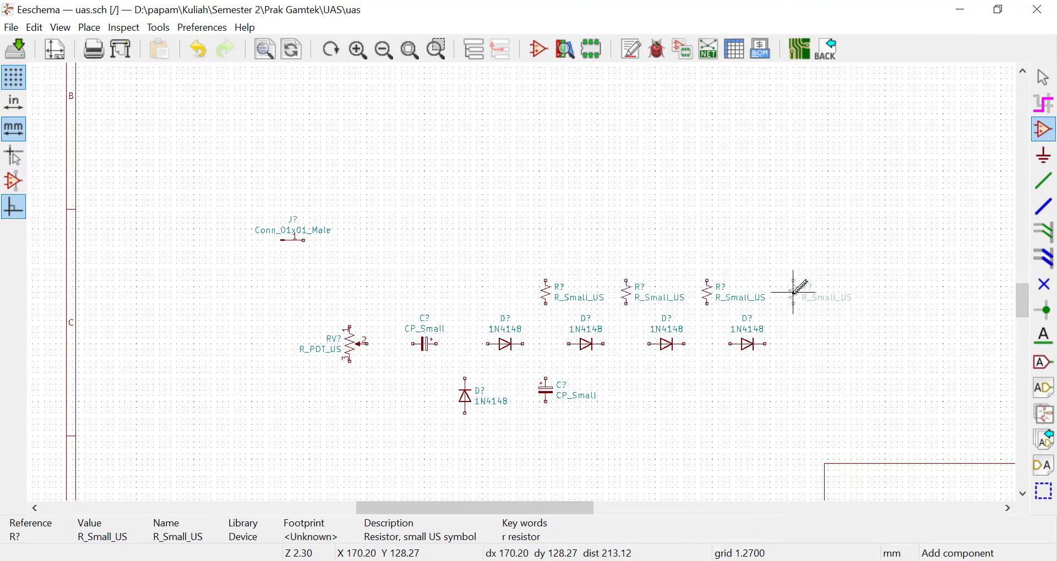
- Place four Q_NPN_BCE transistors in a row above the resistors
left_click(580, 228)
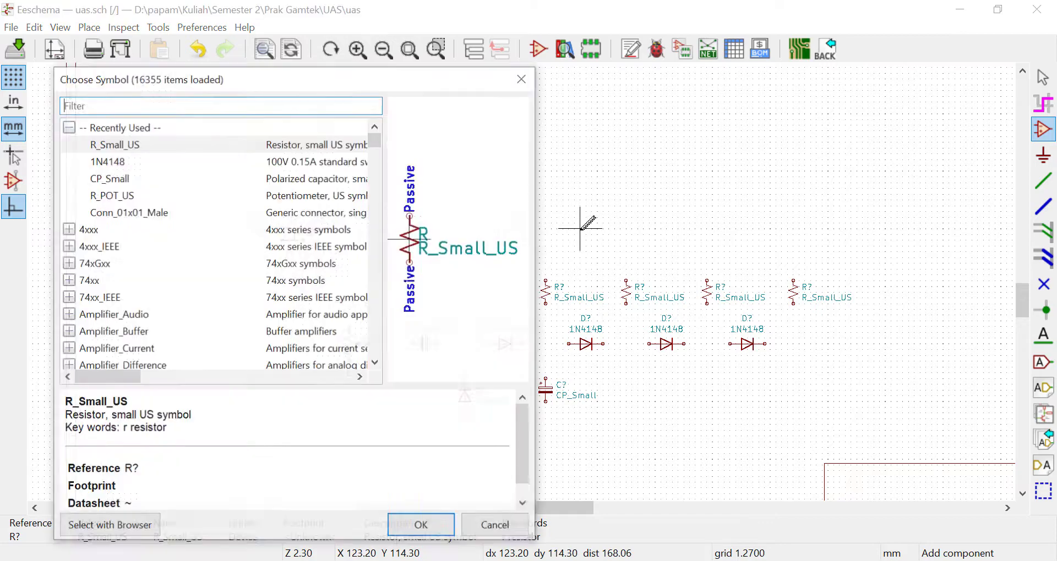
type("npn")
left_click(128, 178)
left_click(421, 527)
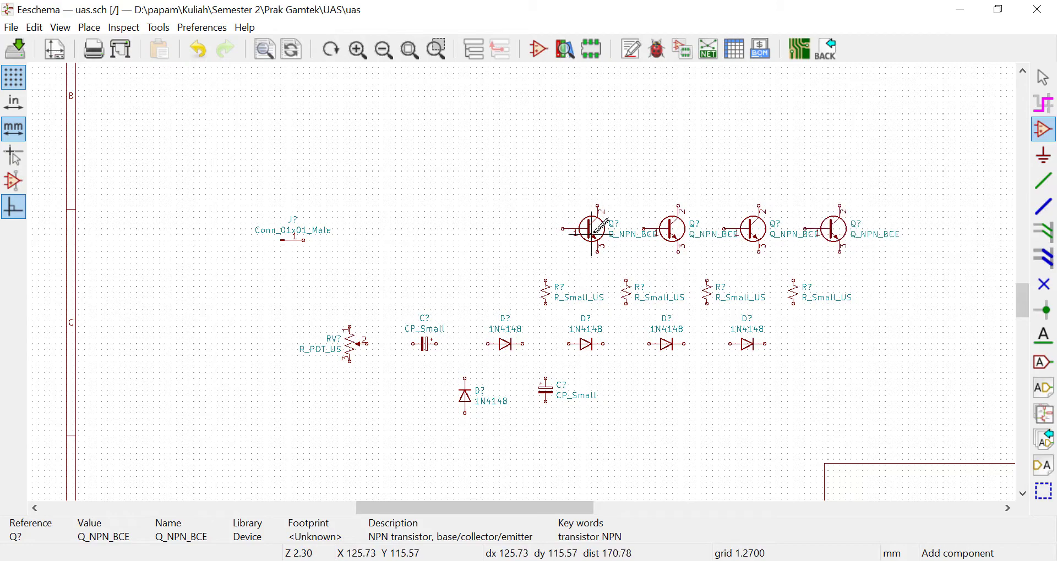
- Place four columns of five downward-pointing LED symbols, one column above each transistor
middle_click_drag(666, 218, 646, 320)
left_click(578, 272)
type("led")
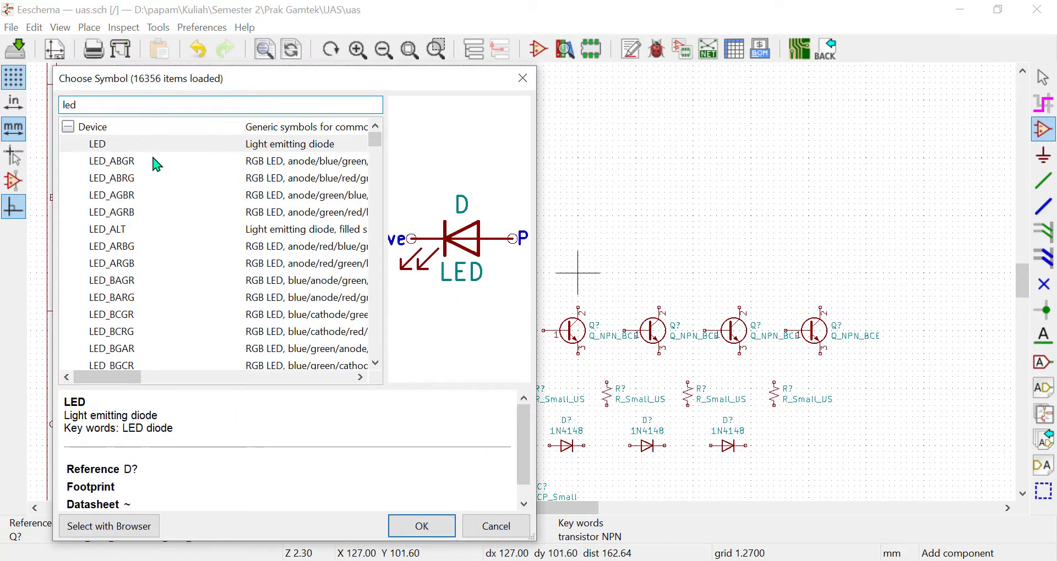
left_click(431, 526)
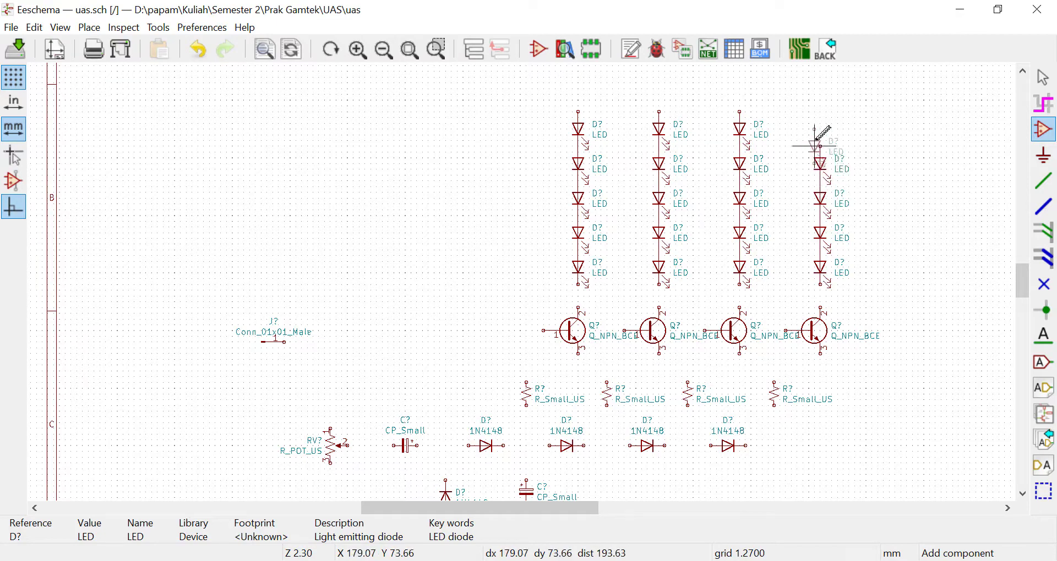
left_click(820, 128)
- Copy the R_Small_US resistor so that one sits on top of each of the four LED columns
scroll(693, 163, "down", 1)
key("c")
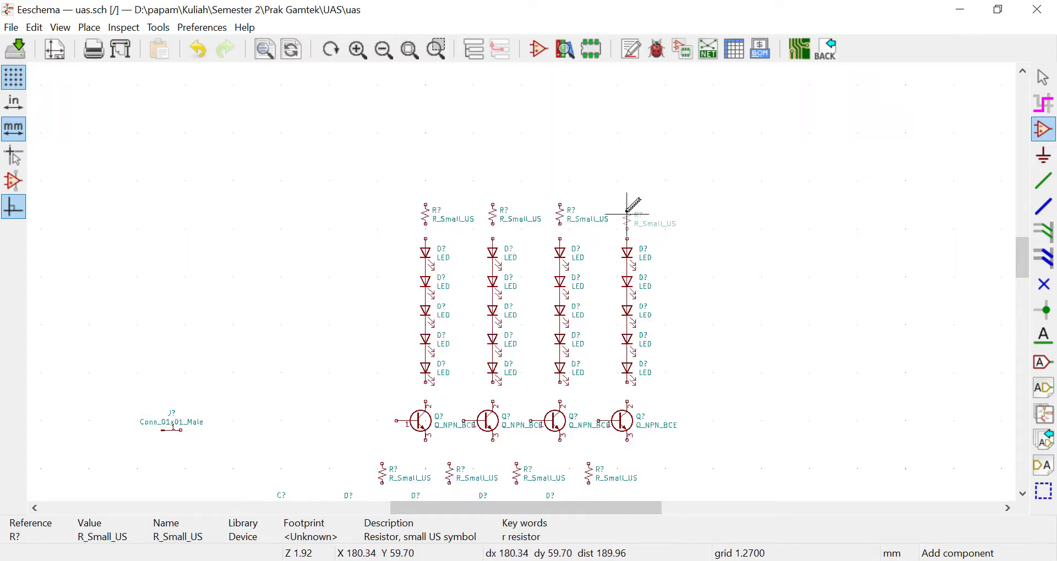
left_click(627, 214)
- Place two Battery symbols stacked end to end to the right of the LED columns
left_click(677, 187)
type("battery")
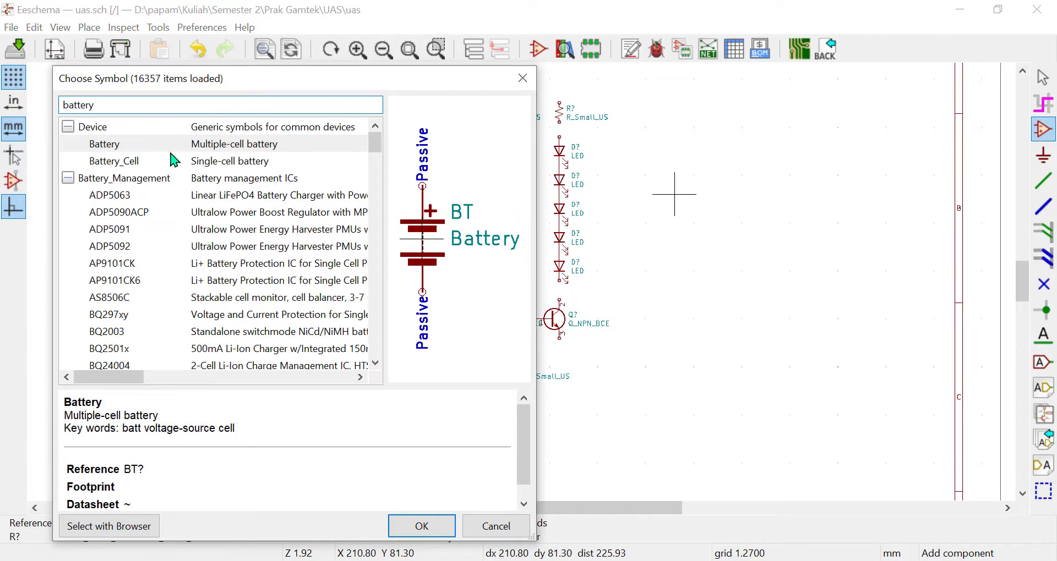
key("Return")
- Wire the connector, potentiometer, first capacitor and diodes together, with a common bottom rail running to the last transistor's emitter
scroll(463, 249, "down", 1)
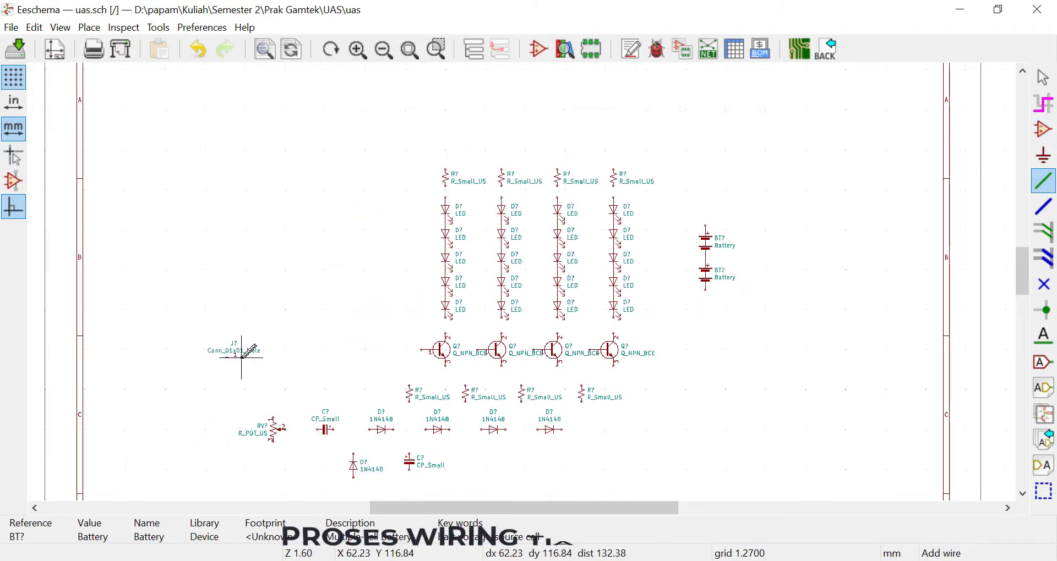
scroll(283, 427, "up", 2)
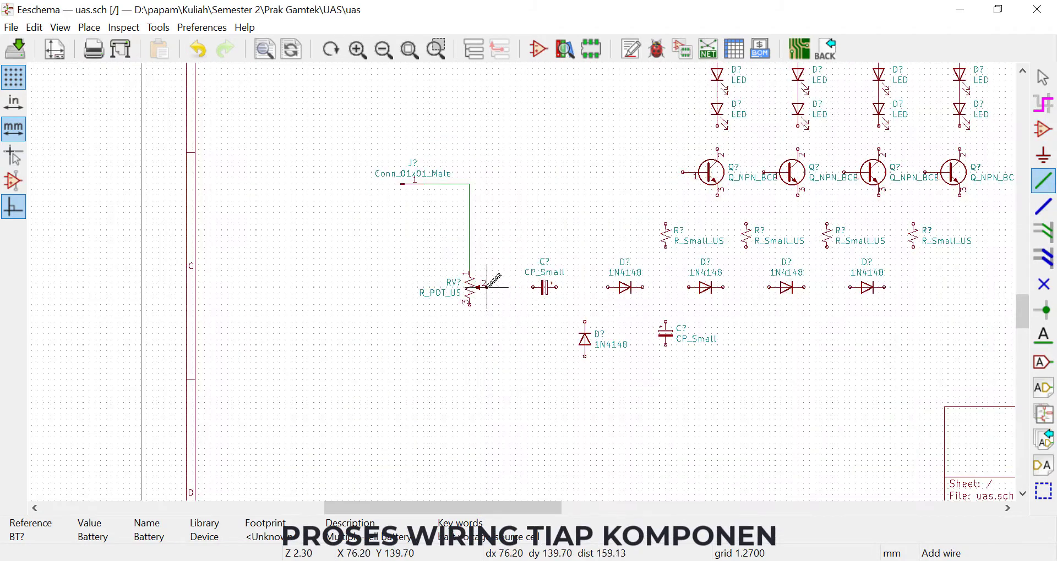
left_click(959, 385)
left_click(468, 386)
- Wire the second capacitor and the base resistors from the diode chain to the transistor bases, and join the four emitters
scroll(584, 321, "up", 1)
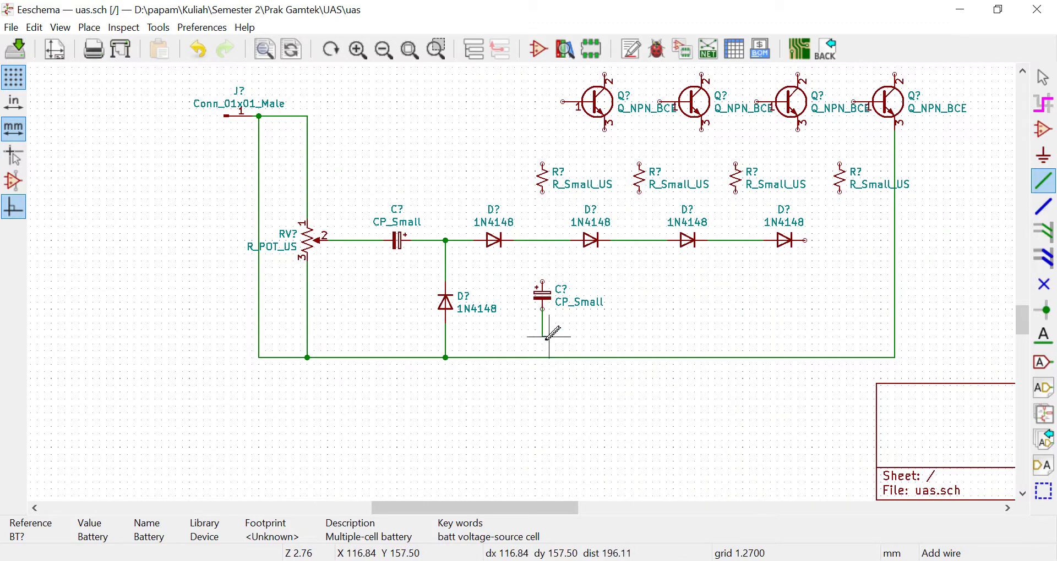
left_click(542, 163)
left_click(578, 102)
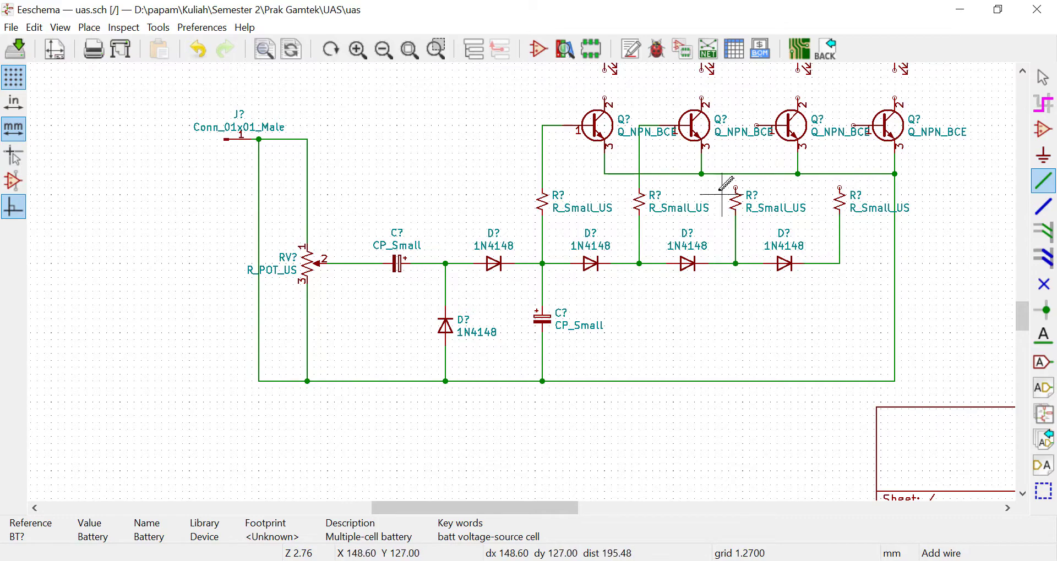
- Wire each transistor collector, LED column and upper resistor in series, and connect them through the two batteries to the bottom rail
middle_click_drag(597, 83, 420, 328)
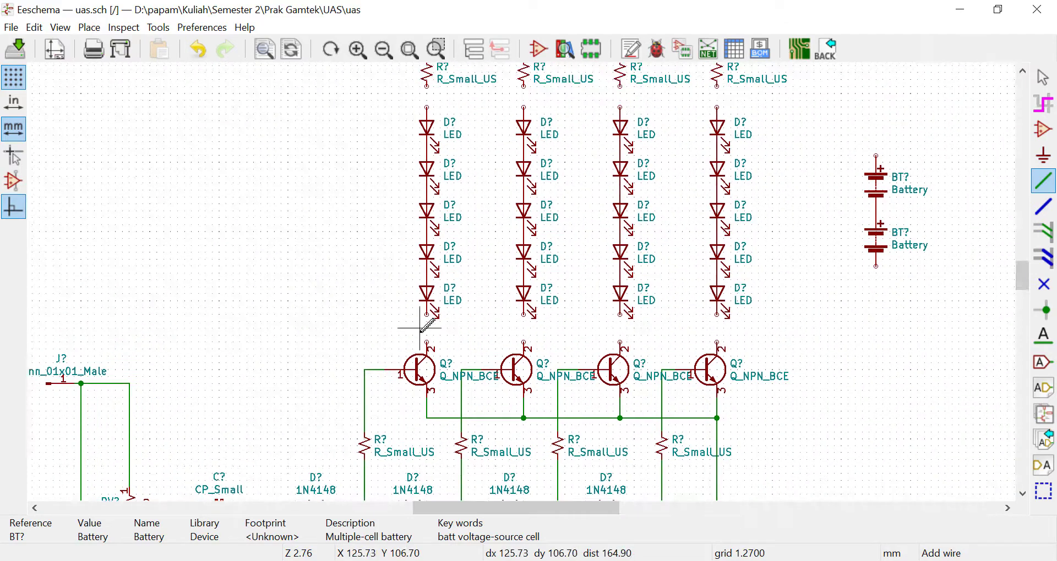
left_click(716, 342)
middle_click_drag(512, 165, 377, 274)
left_click_drag(330, 256, 292, 201)
left_click(181, 226)
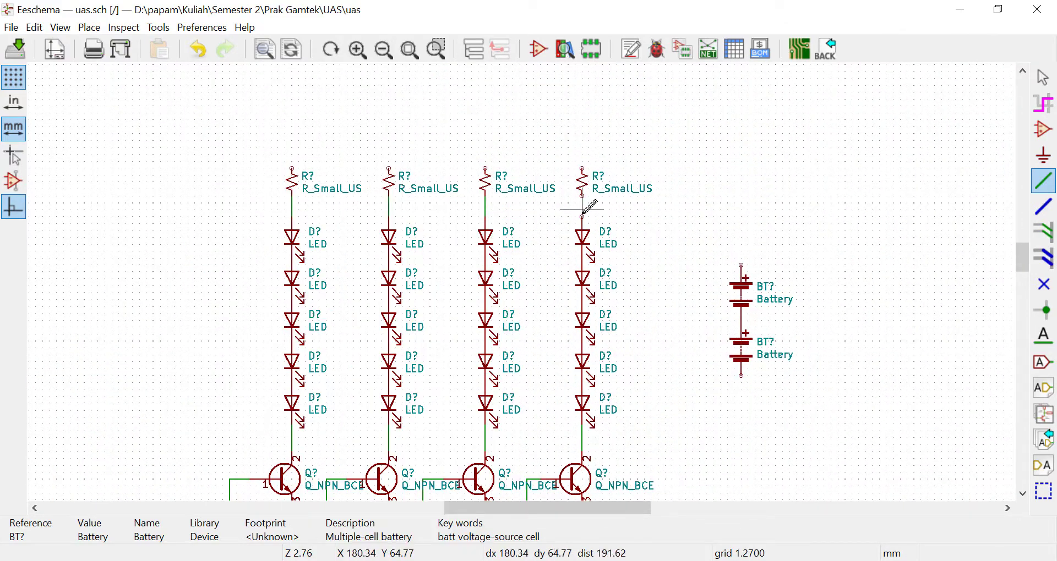
scroll(485, 128, "down", 3)
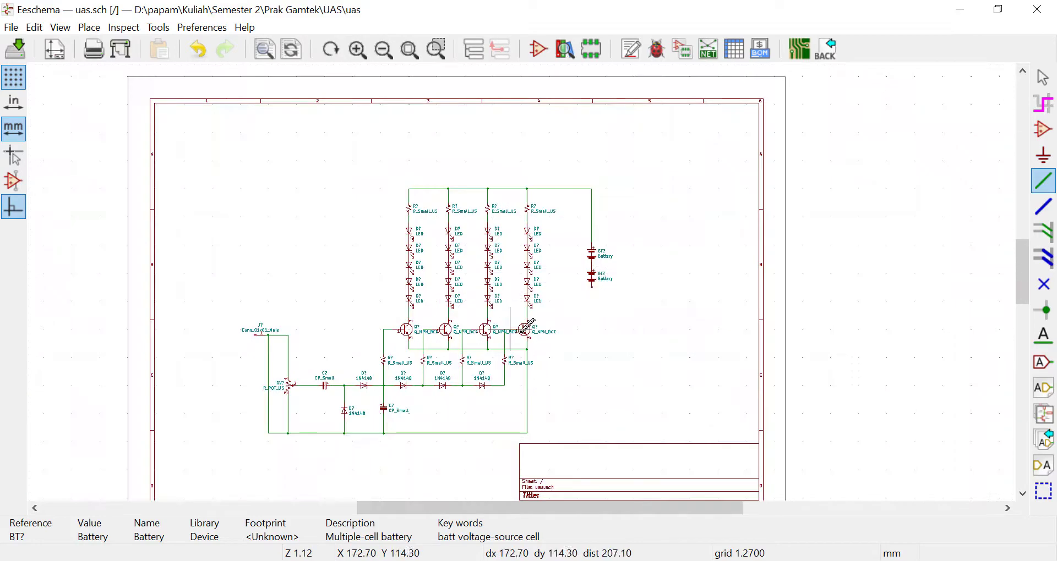
scroll(528, 412, "up", 1)
- Place a GNDREF power symbol below the circuit's bottom rail
left_click(1042, 155)
left_click(444, 318)
type("gnd")
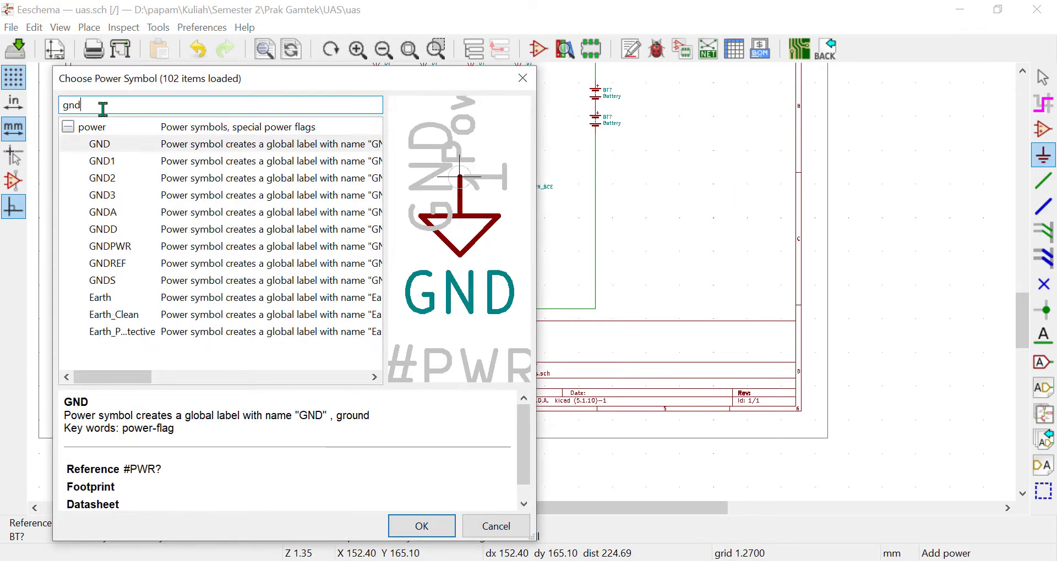
double_click(108, 264)
left_click(439, 319)
- Wire the GNDREF symbol to the bottom rail
scroll(443, 316, "up", 5)
left_click(1042, 181)
left_click(503, 300)
left_click(503, 248)
scroll(561, 177, "down", 7)
key("Escape")
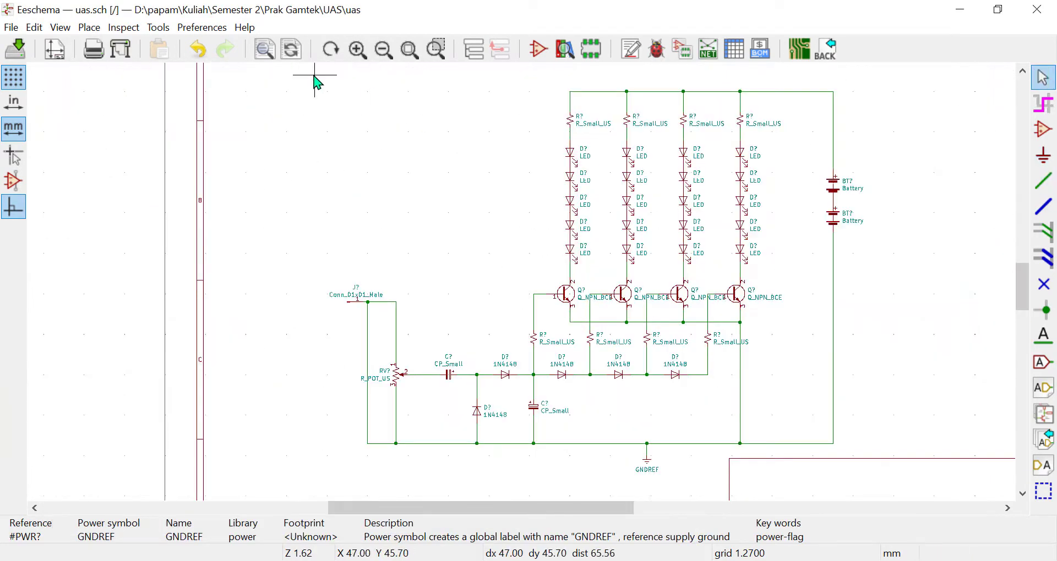
- Select the whole circuit and move it upward on the sheet, clear of the title block
left_click_drag(314, 77, 881, 440)
scroll(889, 366, "down", 1)
left_click(517, 285)
scroll(517, 285, "up", 1)
mouse_move(267, 356)
middle_mouse_down()
mouse_move(474, 474)
mouse_move(464, 548)
middle_mouse_up()
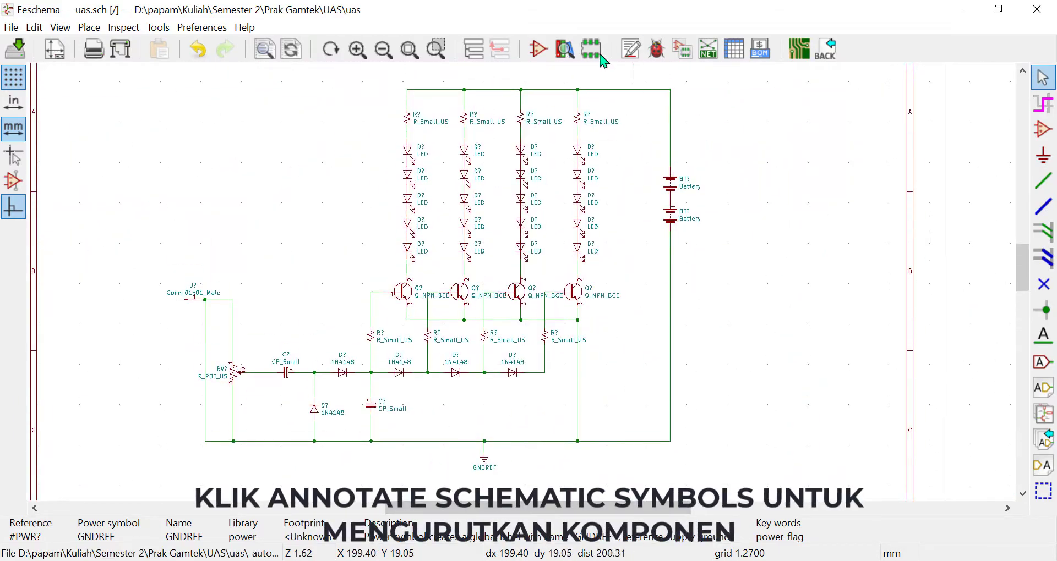
- Annotate all schematic symbols so every component gets a reference number
left_click(630, 49)
left_click(640, 439)
scroll(511, 374, "up", 1)
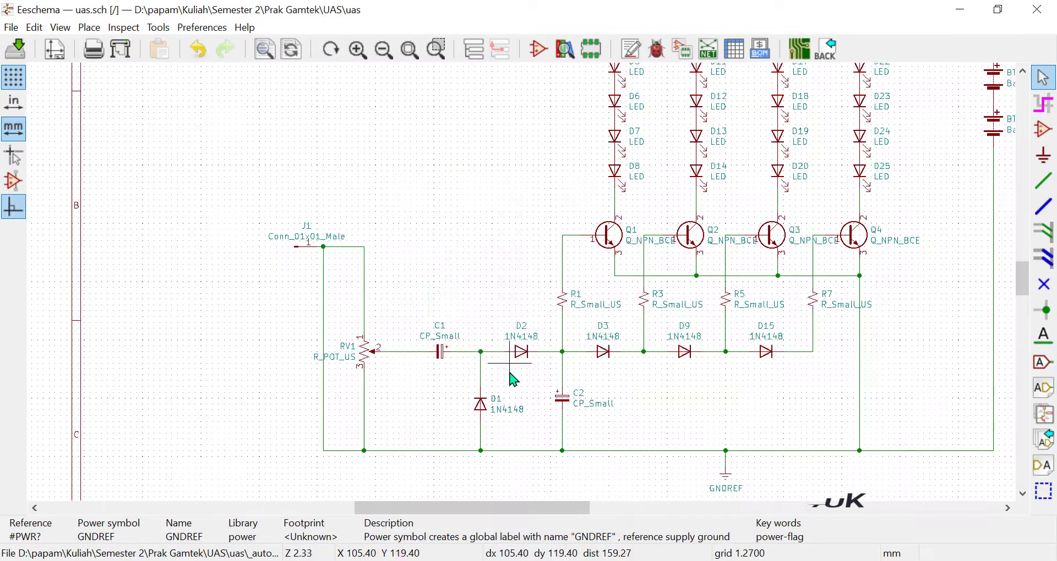
- Set the value of capacitor C1 to 10K
right_click(439, 357)
mouse_move(545, 130)
left_click(650, 145)
left_click(589, 347)
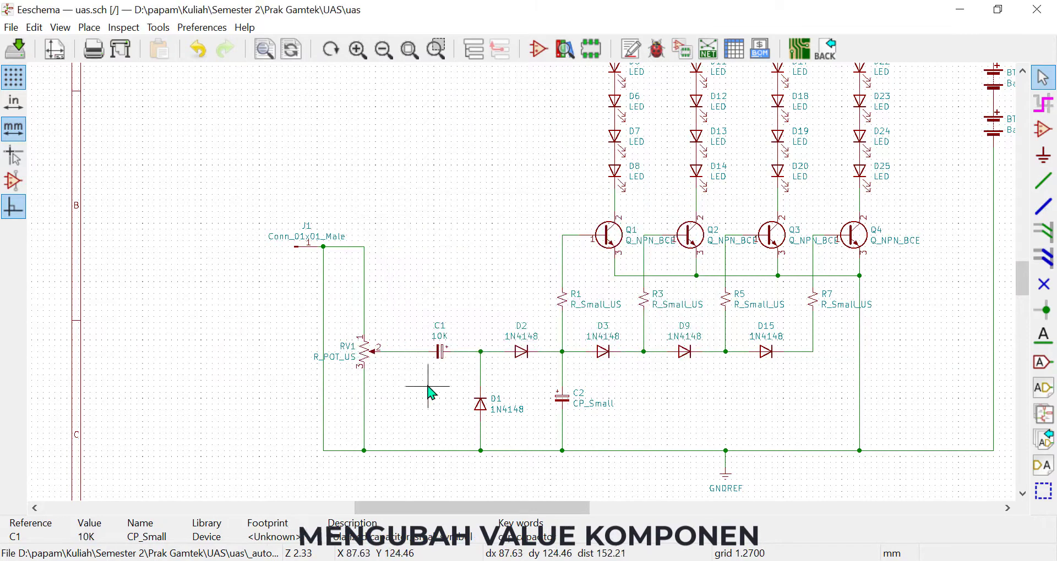
- Set the value of potentiometer RV1 to 10K
left_click(365, 352)
type("v10K")
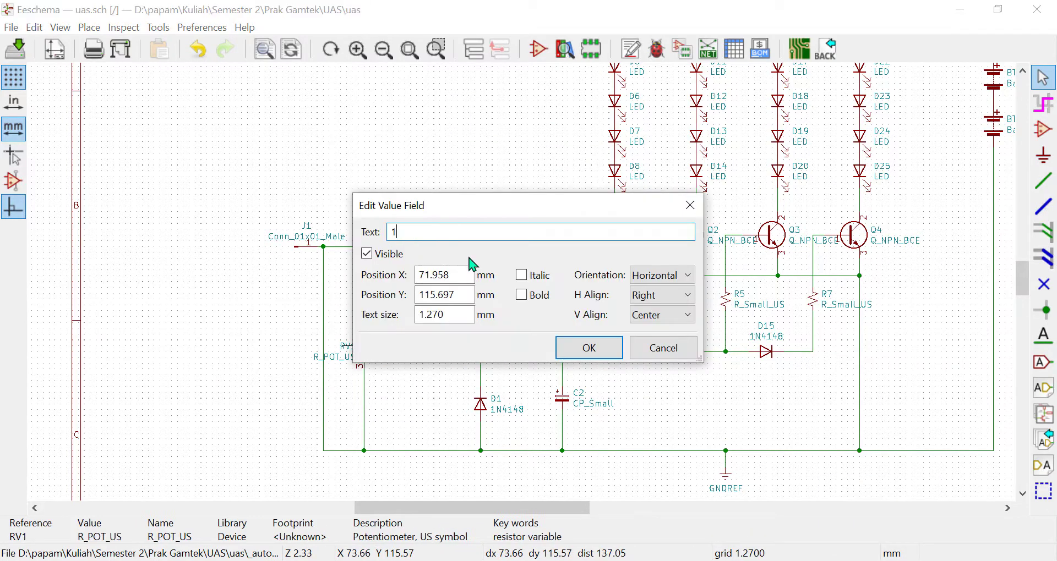
key("Return")
- Set the values of capacitors C1 and C2 to 10uF
type("v10u")
key("Return")
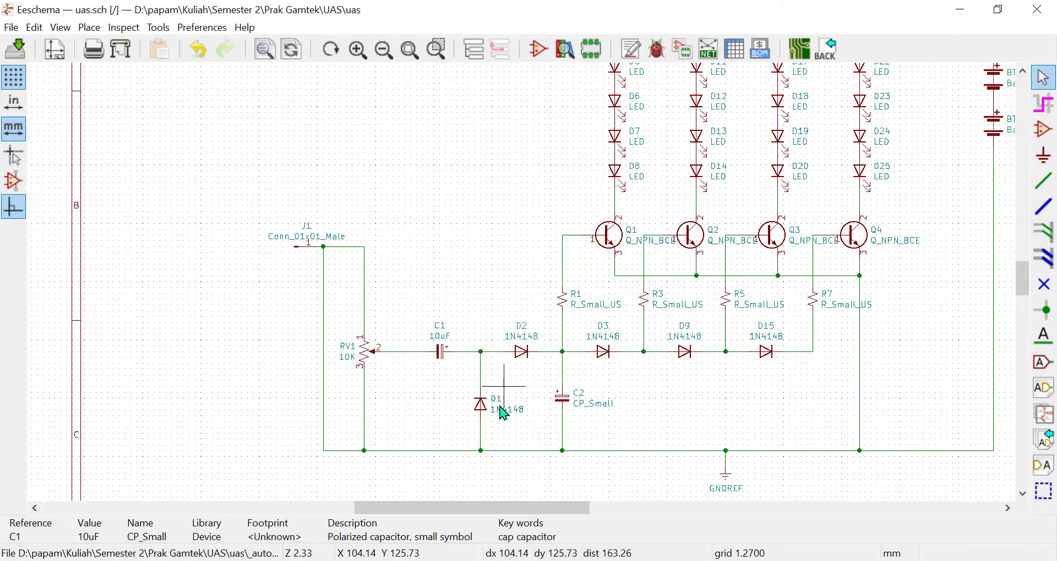
key("v")
key("Return")
- Set the values of the four base resistors R1, R3, R5 and R7 to 10K
type("v")
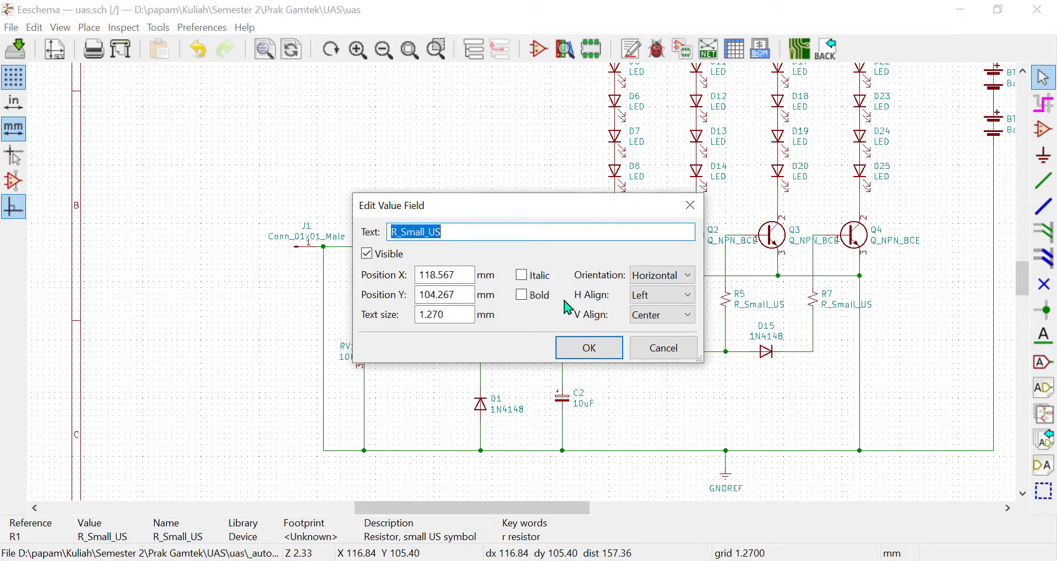
type("10K")
key("Return")
type("v10K")
key("Return")
type("v10K")
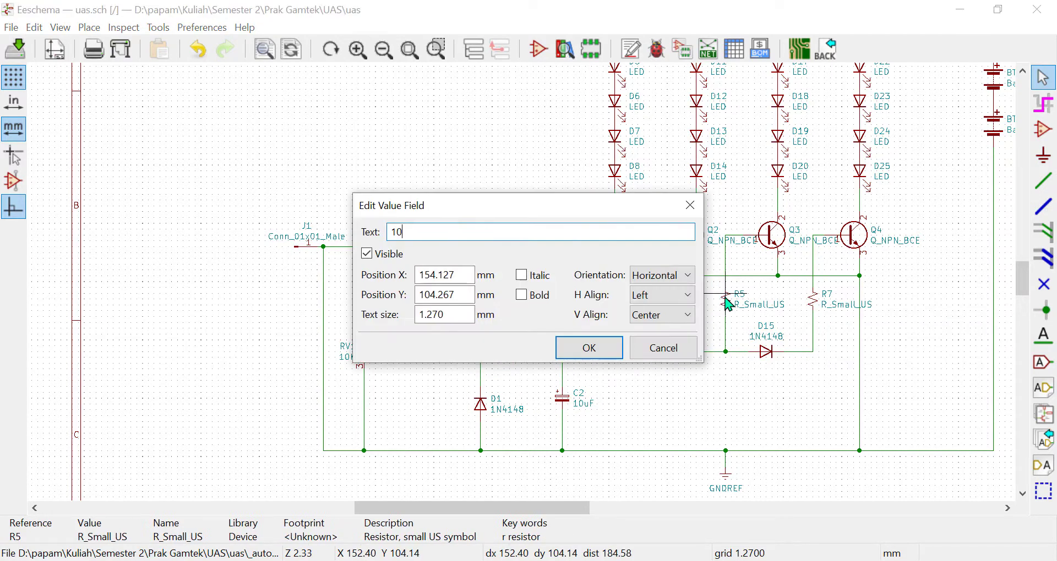
key("Return")
type("v10K")
key("Return")
scroll(470, 202, "up", 5)
scroll(470, 201, "right", 4)
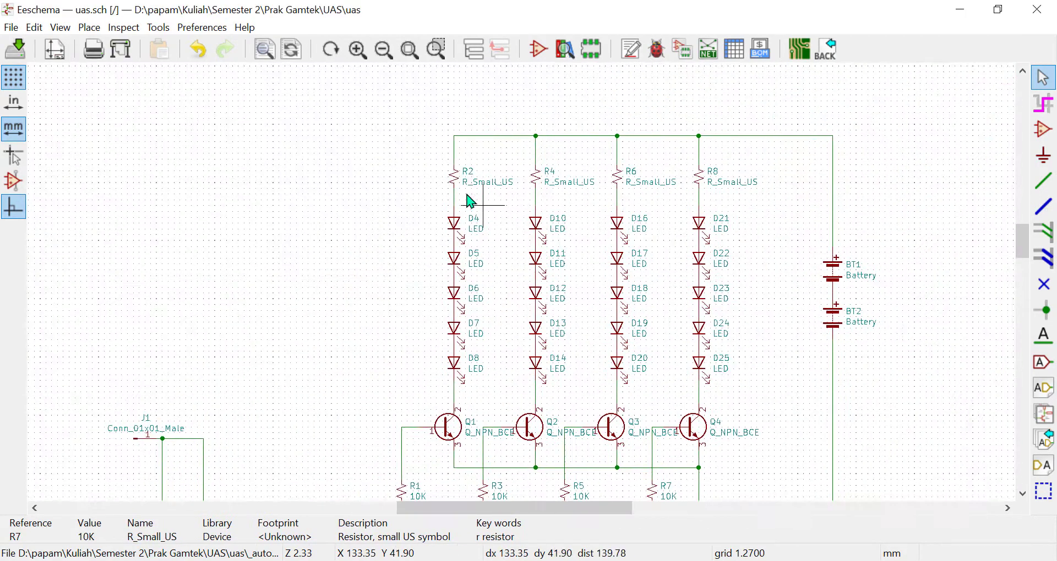
- Set the values of the four LED series resistors R2, R4, R6 and R8 to 100
type("v100")
key("Return")
type("v100")
key("Return")
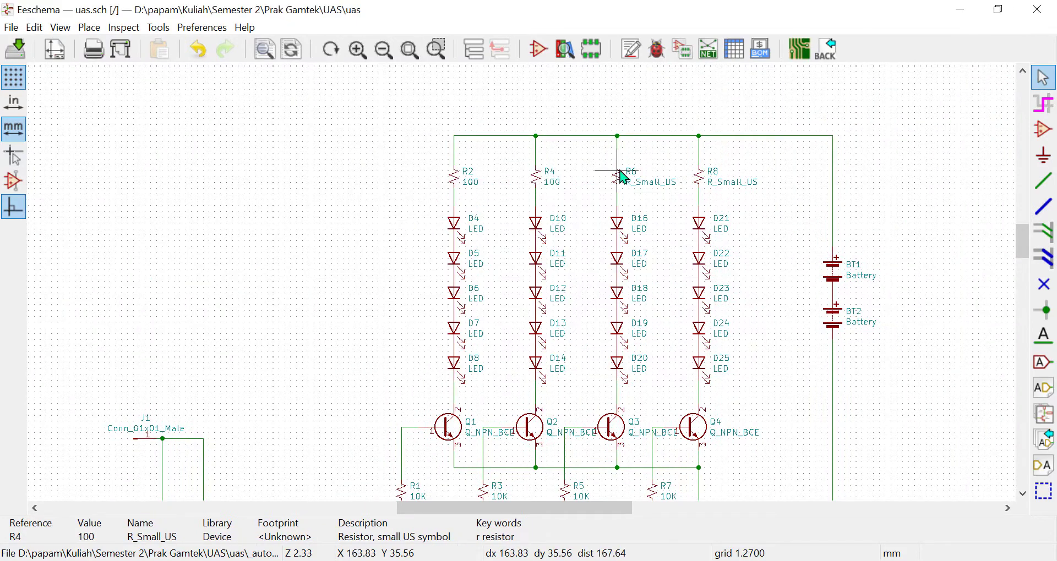
type("v100")
key("Return")
type("v100")
key("Return")
scroll(554, 335, "down", 2)
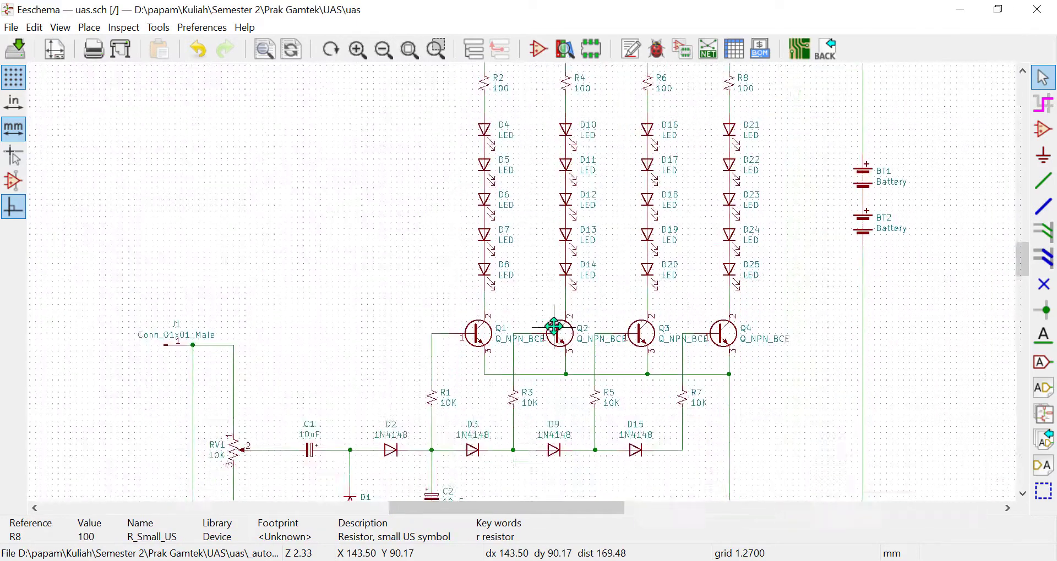
- Open the PCB footprint assignment window, shrink it, and show the selected footprint's preview and 3D viewer beside it
left_click(683, 49)
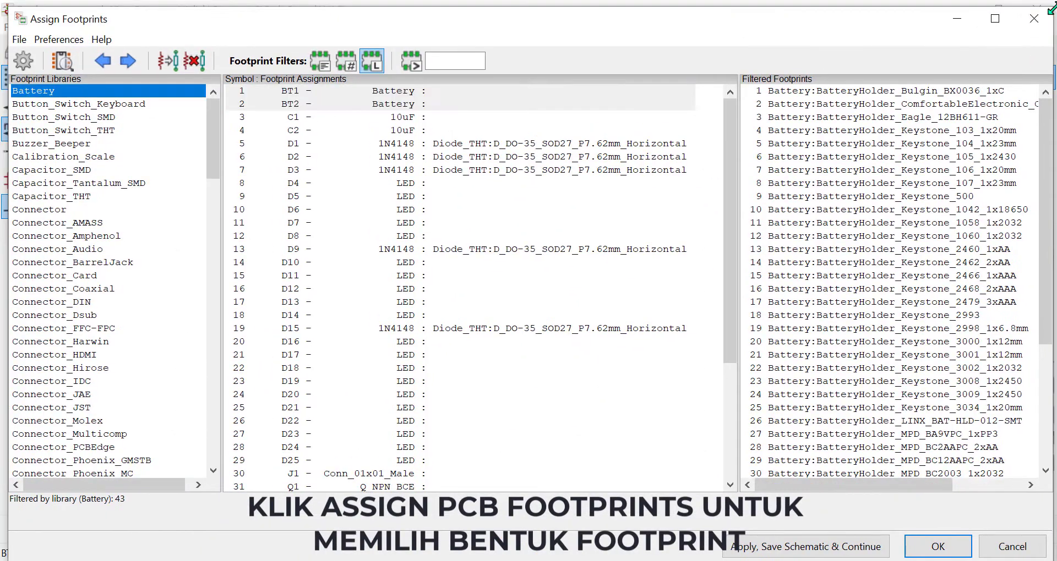
left_click(997, 9)
left_click_drag(308, 455, 382, 455)
left_click_drag(542, 455, 584, 455)
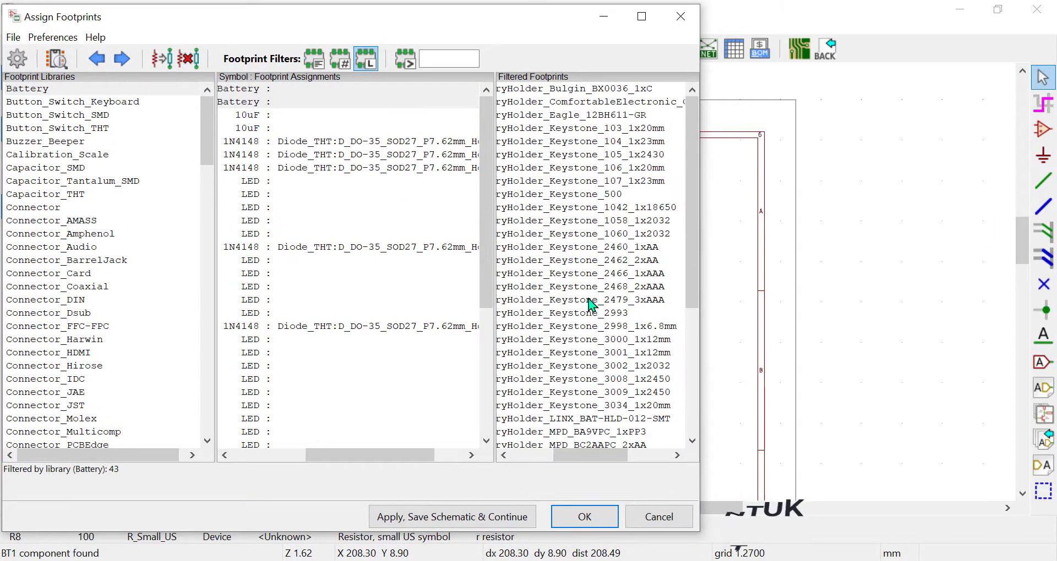
left_click(56, 59)
left_click(889, 40)
- Assign the footprint BatteryHolder_Keystone_2479_3xAAA to batteries BT1 and BT2
left_click(607, 302)
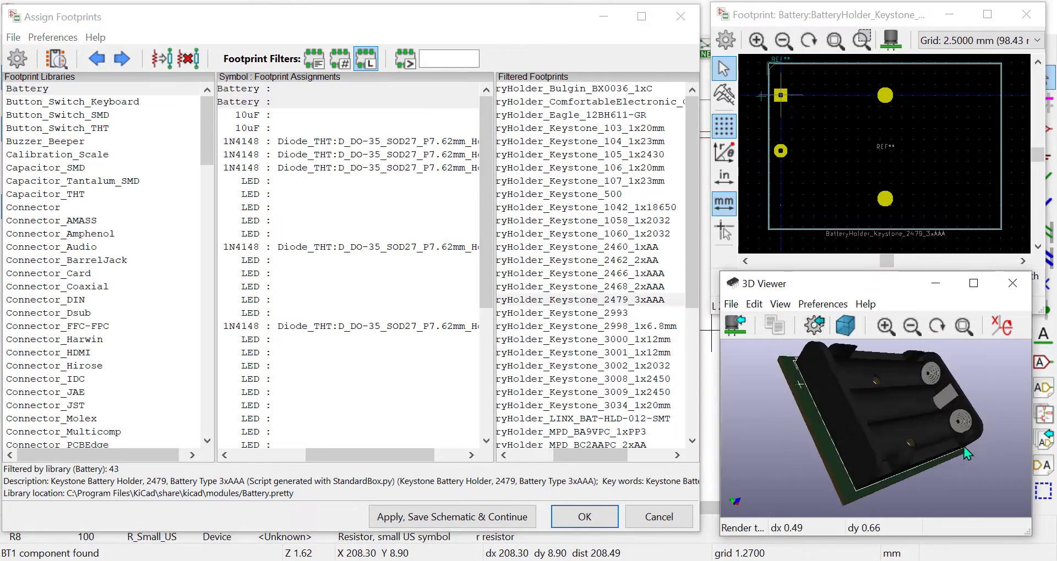
double_click(607, 302)
scroll(83, 280, "down", 6)
- Assign the Capacitor_THT footprint CP_Radial_D8.0mm_P2.50mm to capacitors C1 and C2
left_click(278, 128, "shift")
mouse_move(331, 455)
left_mouse_down()
mouse_move(248, 458)
mouse_move(349, 458)
left_mouse_up()
scroll(102, 309, "down", 9)
scroll(105, 316, "down", 6)
scroll(104, 275, "up", 18)
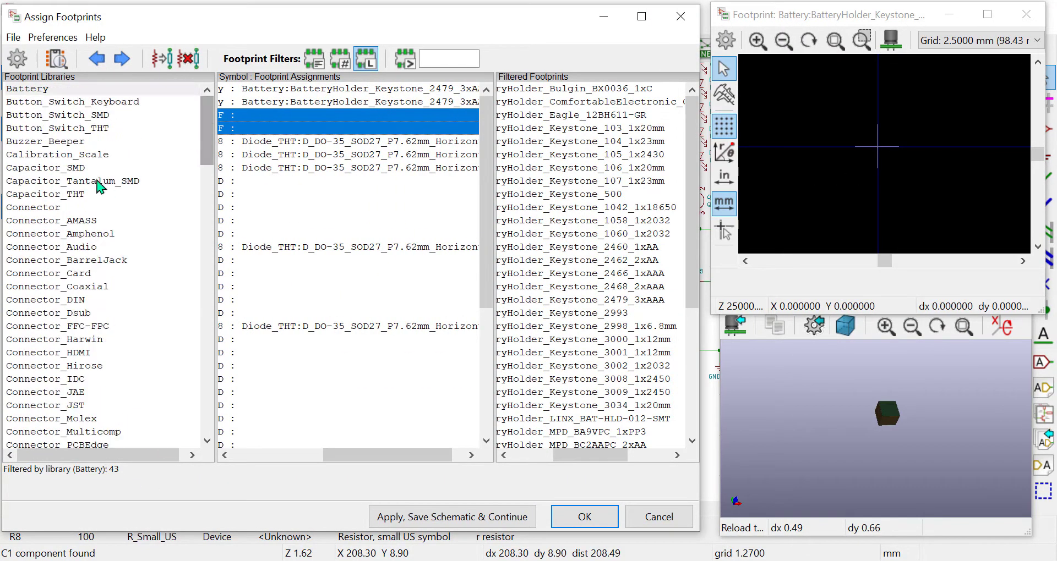
left_click(50, 193)
left_click_drag(515, 453, 607, 456)
scroll(604, 330, "down", 14)
left_click(602, 340)
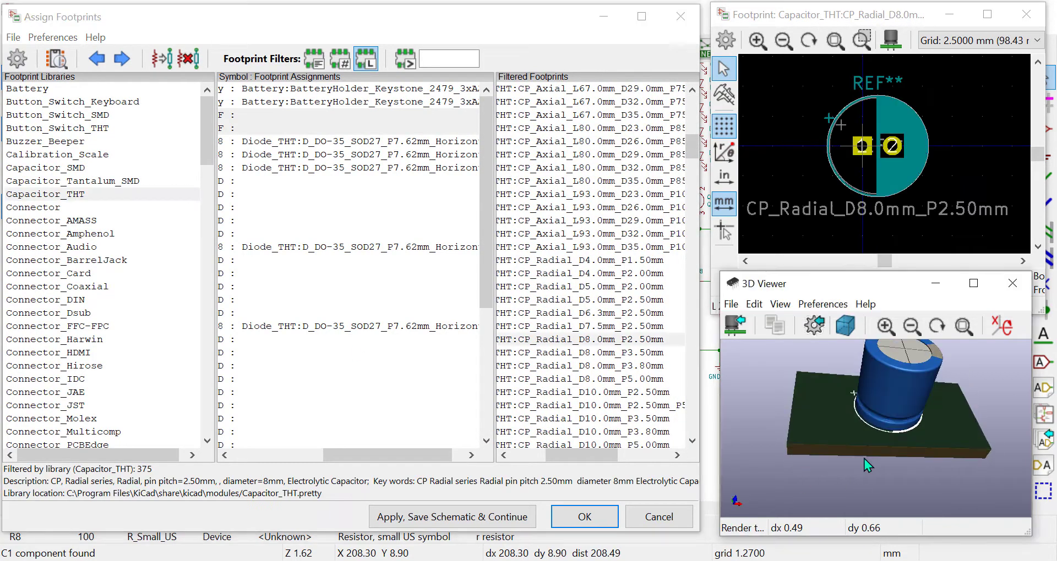
double_click(589, 344)
- Assign the LED_THT footprint LED_VCCLite_5381H1_6.35x6.35mm to LEDs D4 to D8
left_click_drag(405, 456, 324, 457)
left_click(349, 182)
left_click(356, 231, "shift")
left_click_drag(207, 159, 205, 272)
scroll(54, 297, "down", 2)
left_click(55, 313)
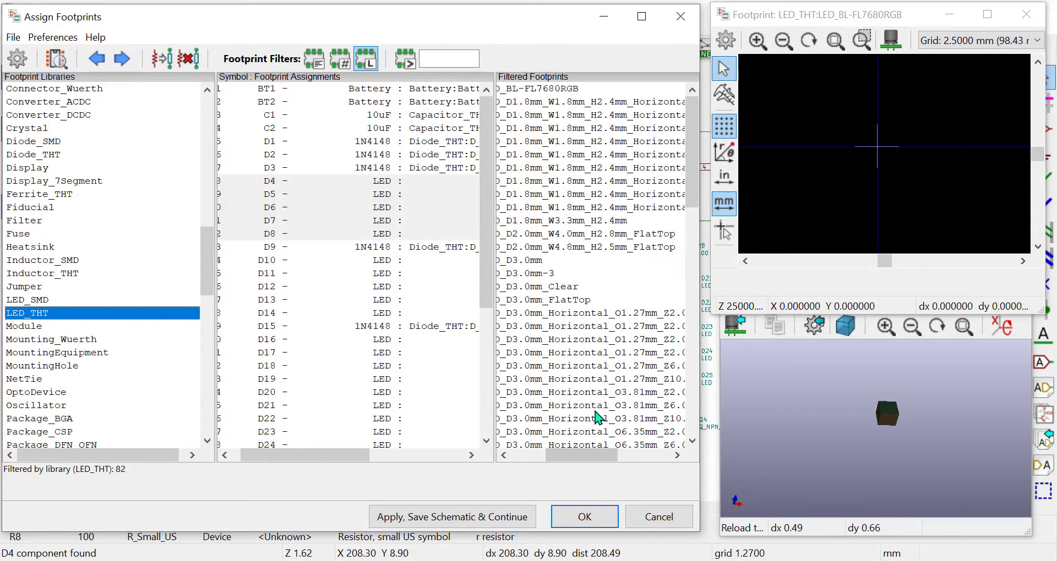
left_click_drag(583, 456, 568, 456)
scroll(636, 428, "down", 15)
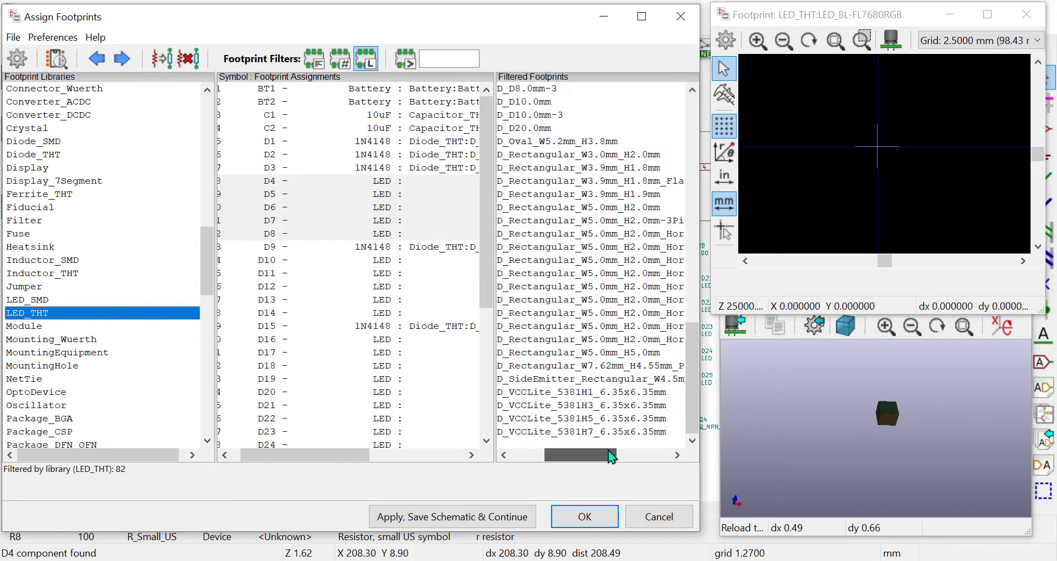
double_click(633, 392)
- Assign the LED_VCCLite footprint 5381H3 to LEDs D10–D14, 5381H5 to D16–D20 and 5381H7 to D21–D25
left_click(377, 260)
left_click_drag(376, 261, 396, 392)
double_click(664, 419)
left_click(607, 420)
left_click_drag(385, 300, 385, 353)
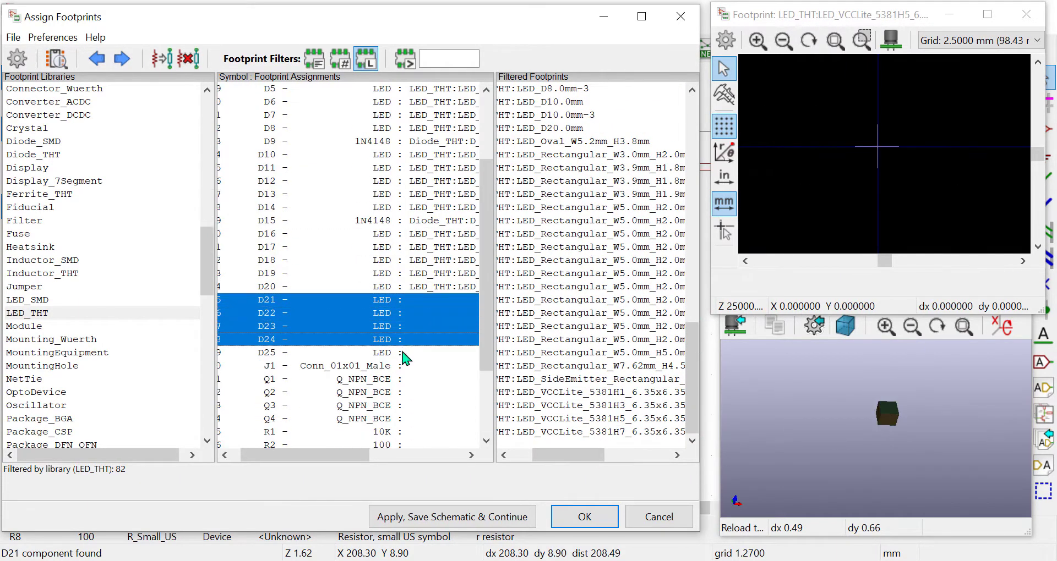
double_click(607, 432)
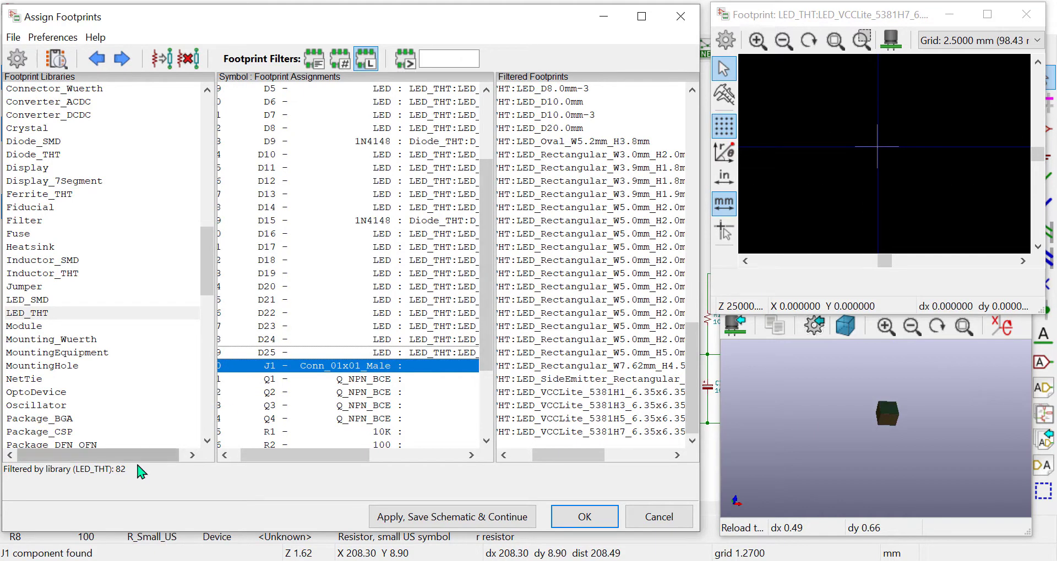
- Assign the second footprint of the Connector_PinHeader_1.27mm library to connector J1
left_click_drag(206, 261, 206, 179)
left_click(89, 276)
left_click(89, 286)
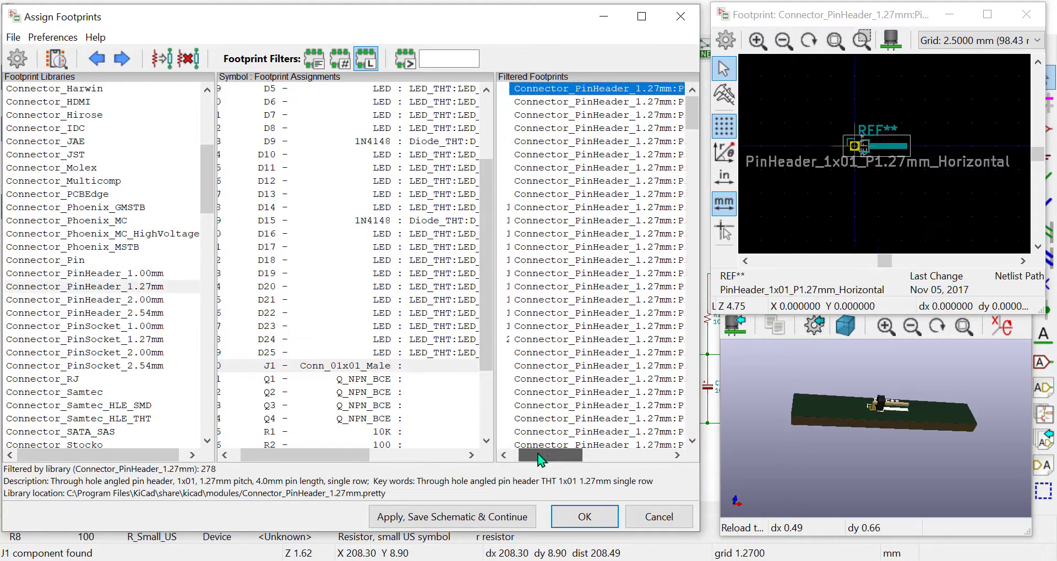
left_click(600, 102)
double_click(600, 101)
- Assign the Package_TO_SOT_THT footprint NEC_Molded_7x4x9mm to transistors Q1 to Q4, checking its 3D model
left_click(404, 418, "shift")
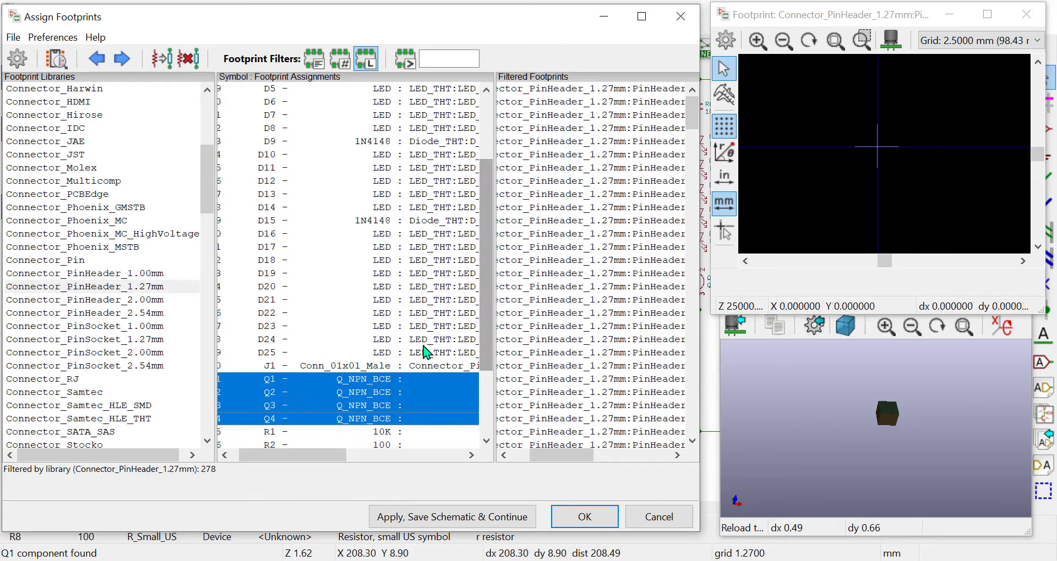
scroll(88, 330, "down", 15)
left_click(83, 326)
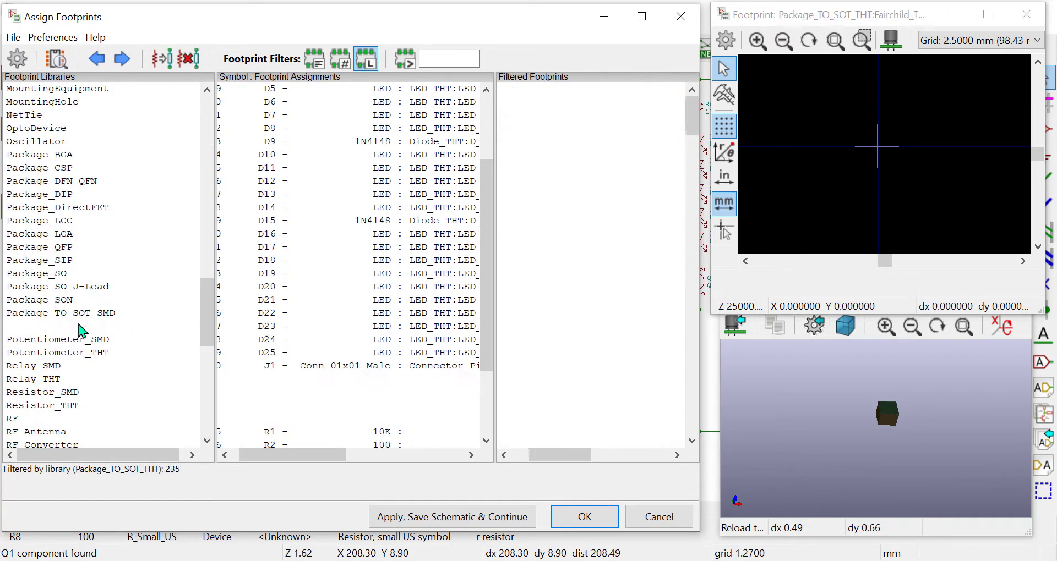
left_click(571, 455)
left_click(599, 115)
left_click(926, 422)
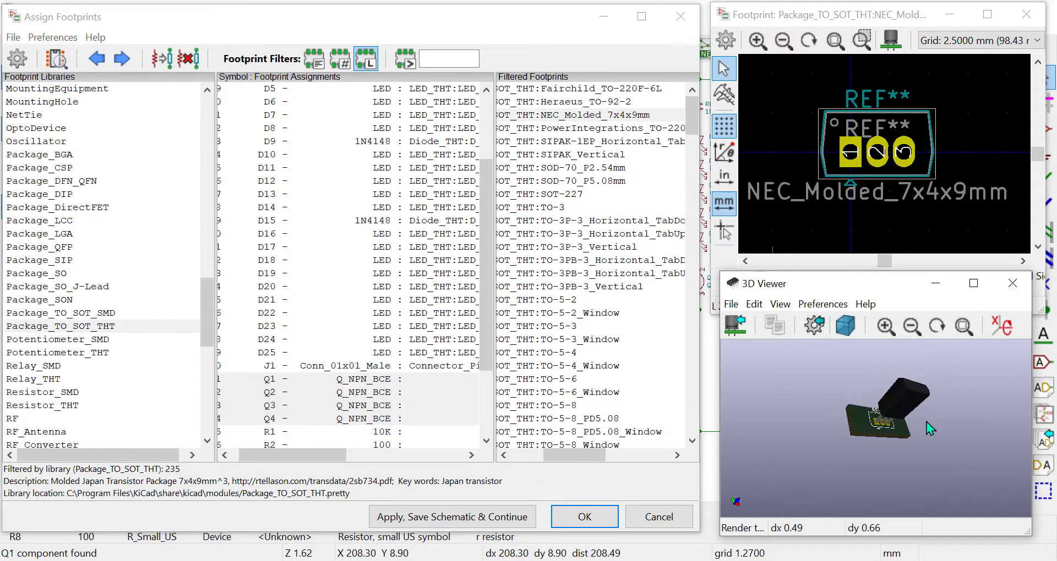
left_click_drag(926, 421, 825, 462)
double_click(573, 115)
- Assign the Resistor_THT footprint R_Axial_DIN0207_L6.3mm_D2.5mm_P7.62mm_Horizontal to resistors R1 to R8
left_click_drag(484, 329, 485, 390)
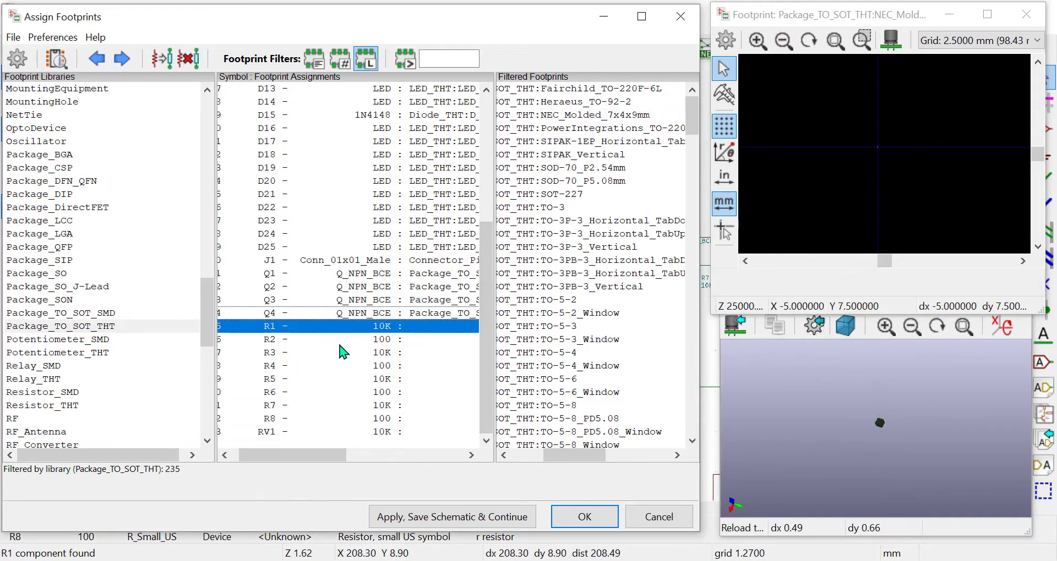
left_click_drag(330, 326, 396, 421)
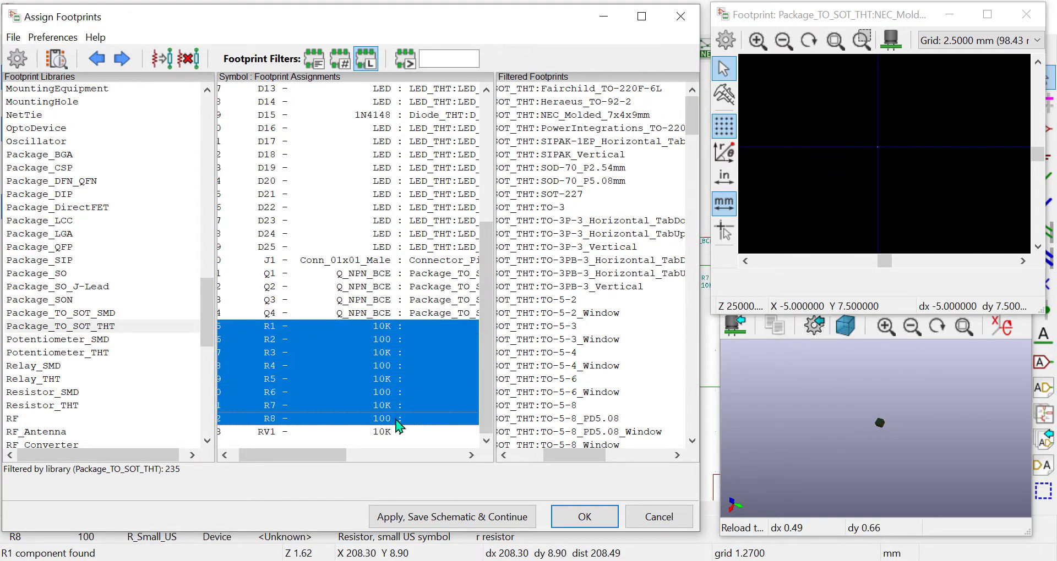
scroll(179, 322, "down", 2)
left_click(176, 326)
scroll(601, 329, "down", 3)
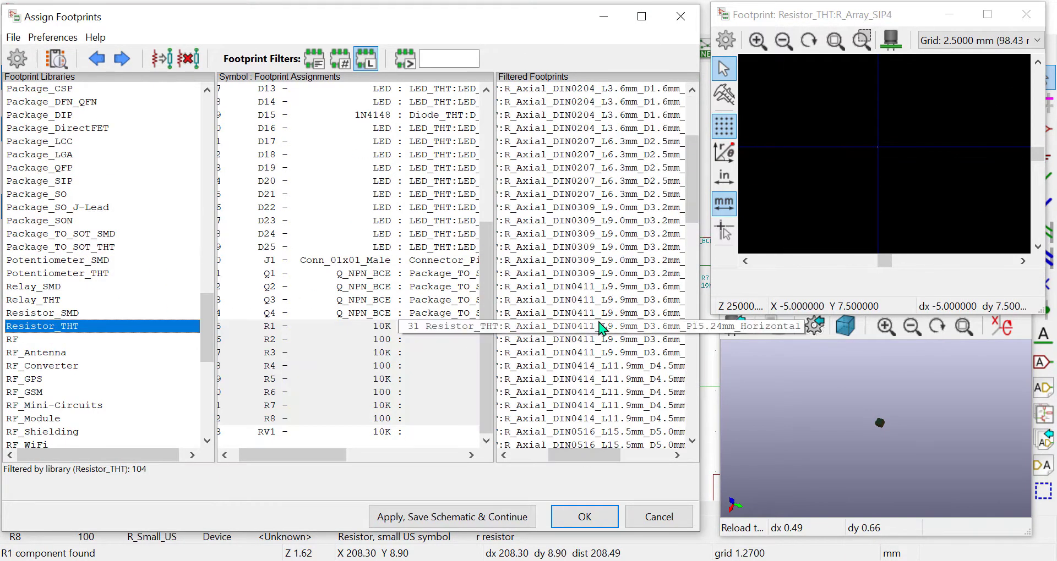
scroll(598, 308, "up", 3)
scroll(597, 308, "right", 1)
left_click(592, 286)
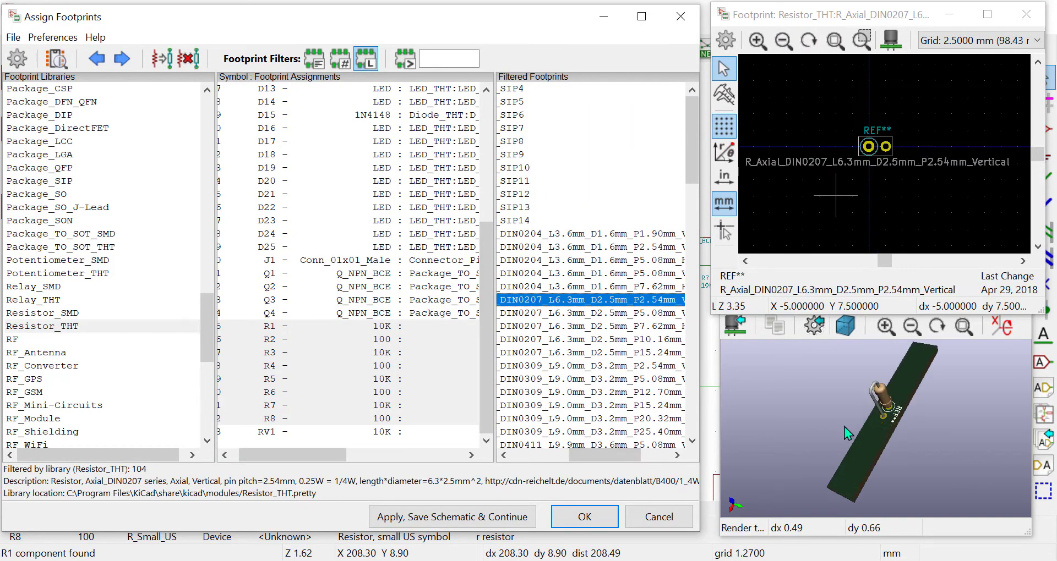
left_click(583, 301)
left_click(586, 339)
left_click(583, 326)
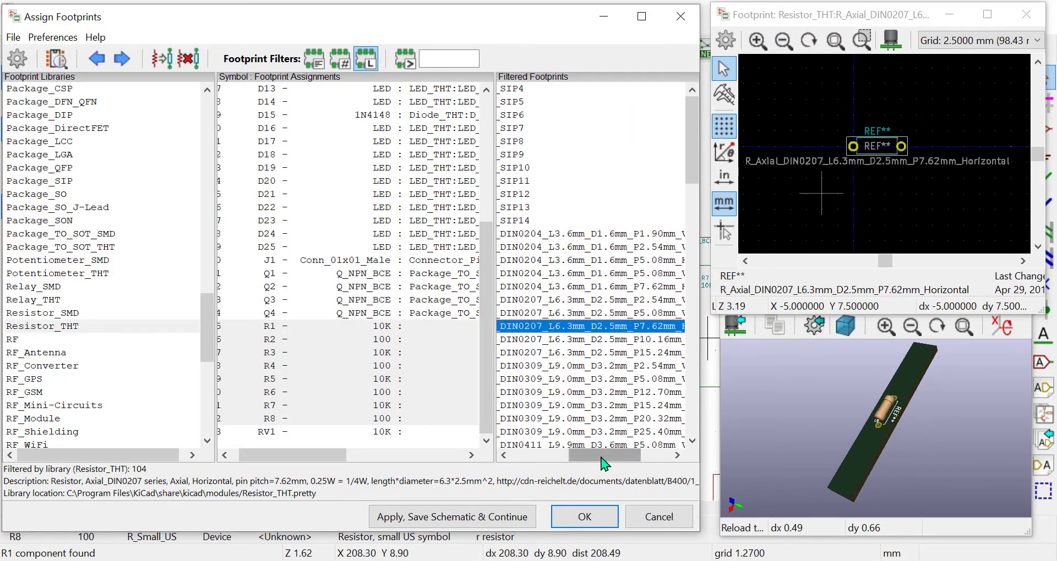
left_click_drag(602, 460, 630, 460)
double_click(576, 326)
- Assign the Potentiometer_THT footprint Potentiometer_Vishay_248BH-249BH_Single_Horizontal to potentiometer RV1
left_click(93, 274)
left_click_drag(691, 182, 691, 432)
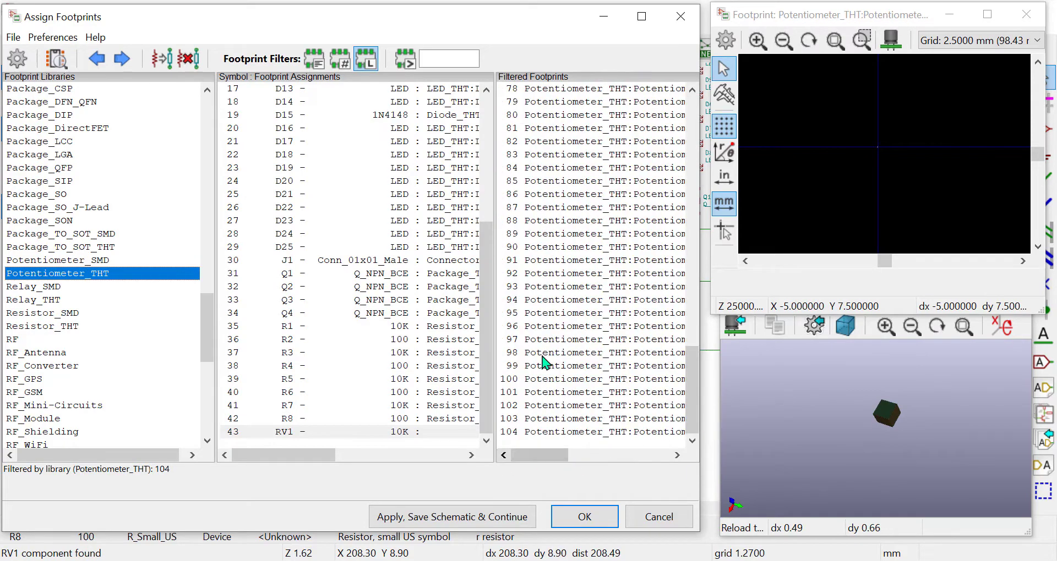
left_click(541, 354)
left_click_drag(804, 473, 867, 490)
double_click(561, 354)
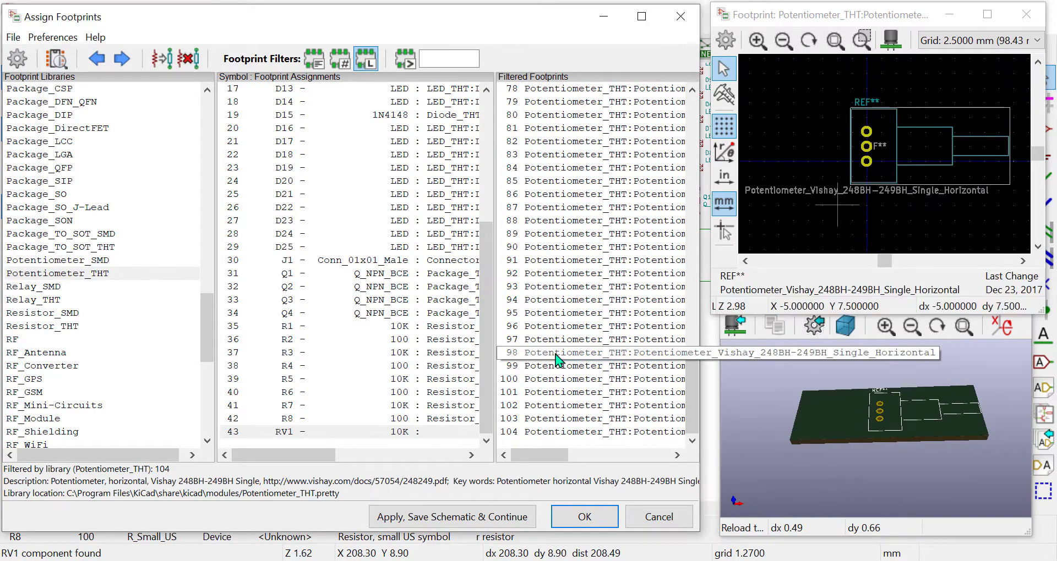
- Review the footprint assignments, apply them, save the schematic and close the assignment window
left_click_drag(242, 455, 285, 464)
scroll(432, 310, "up", 11)
left_click(404, 247)
left_click(515, 515)
left_click(585, 517)
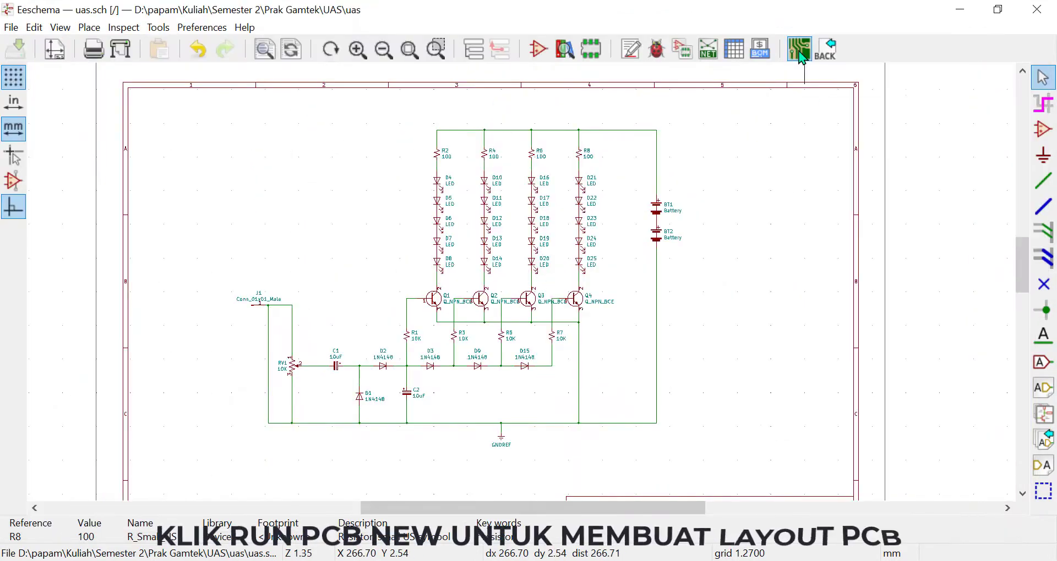
- Open the PCB layout editor, update the board from the schematic, and place the rotated group of footprints just outside the drawing sheet
left_click(823, 44)
left_click(524, 49)
left_click(634, 416)
left_click(721, 414)
key("r")
left_click(118, 269)
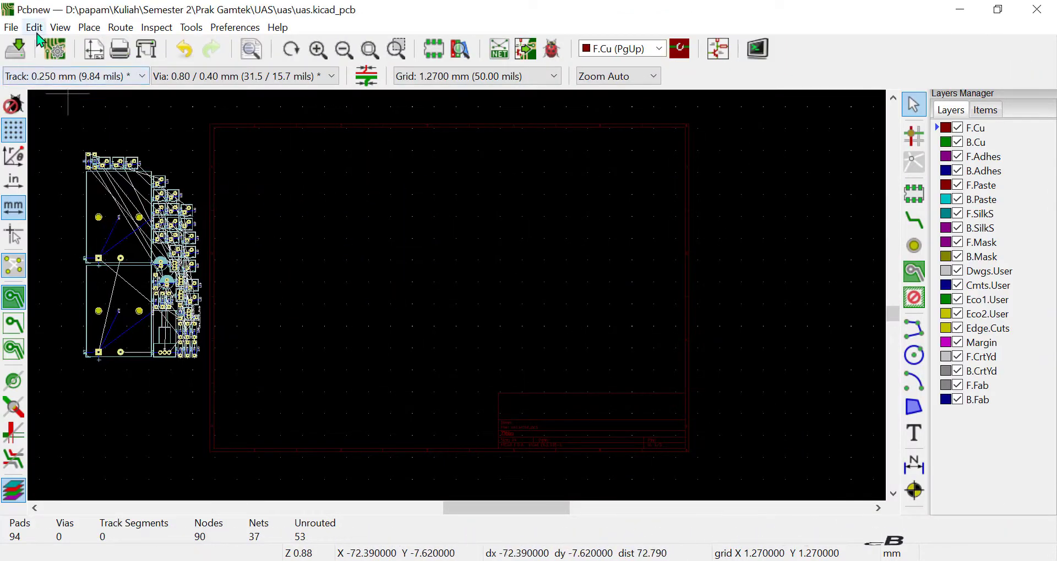
- Examine the imported components in the 3D viewer and close it
left_click(59, 27)
left_click(93, 90)
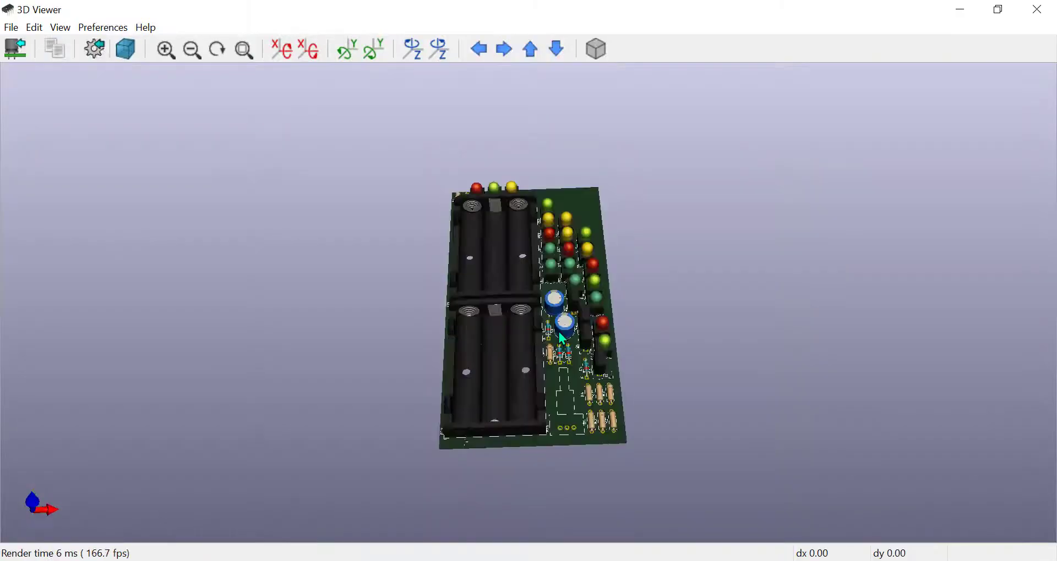
left_click_drag(559, 333, 559, 374)
left_click(997, 9)
left_click_drag(1041, 11, 472, 80)
left_click_drag(2, 558, 16, 467)
scroll(259, 373, "up", 5)
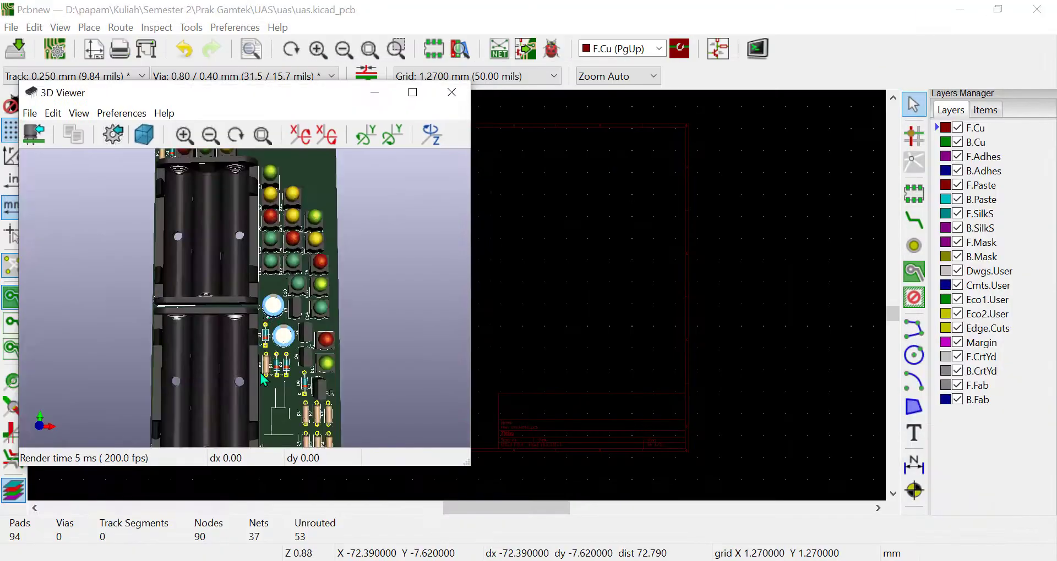
left_click(452, 92)
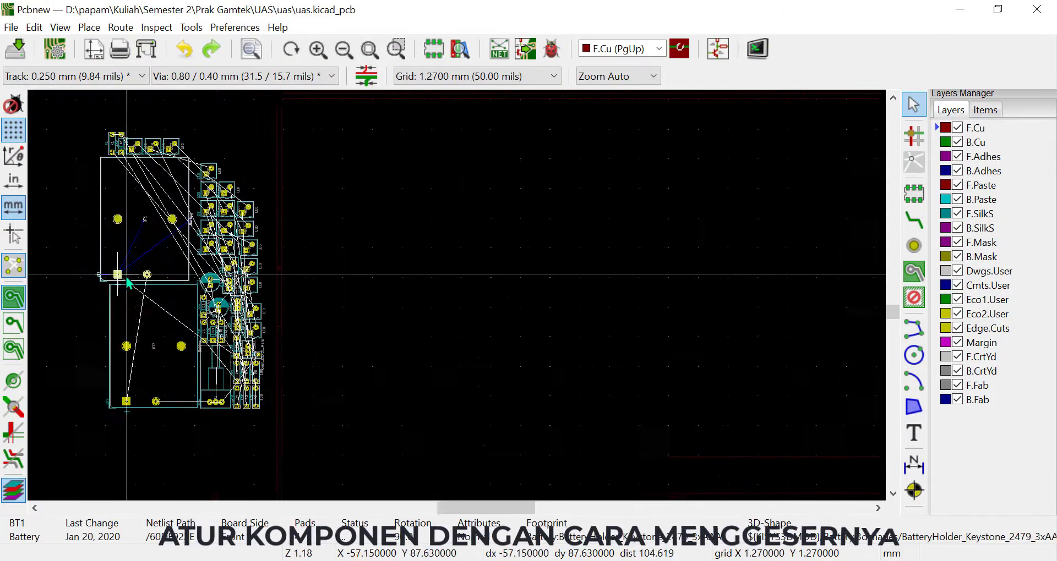
- Place battery holders BT1 and BT2 side by side in the upper part of the drawing sheet
left_click_drag(159, 231, 402, 295)
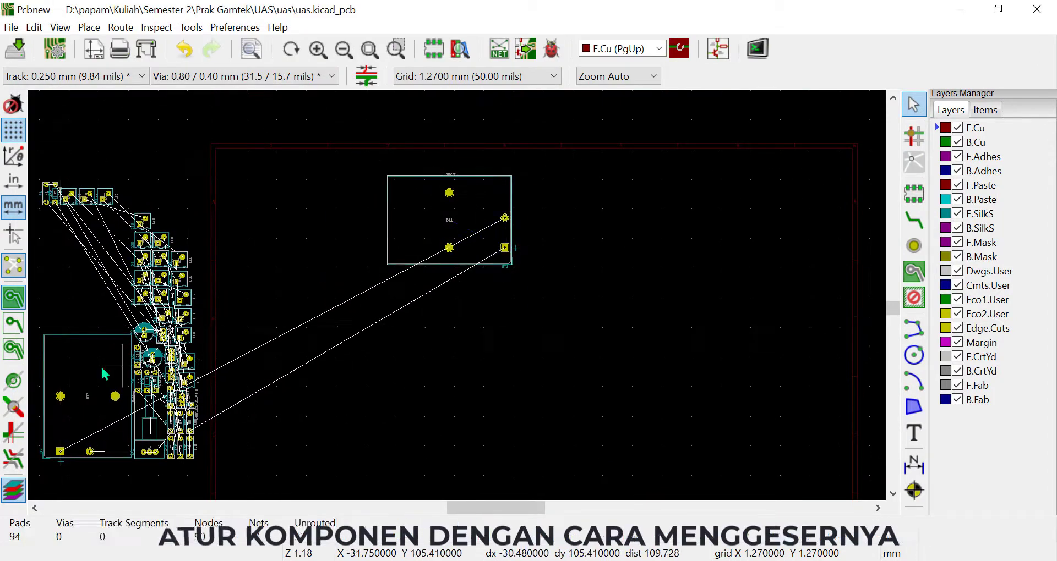
left_click_drag(55, 386, 524, 194)
- Place resistors R8 and R2 horizontally end to end below the two battery holders
left_click_drag(192, 427, 301, 431)
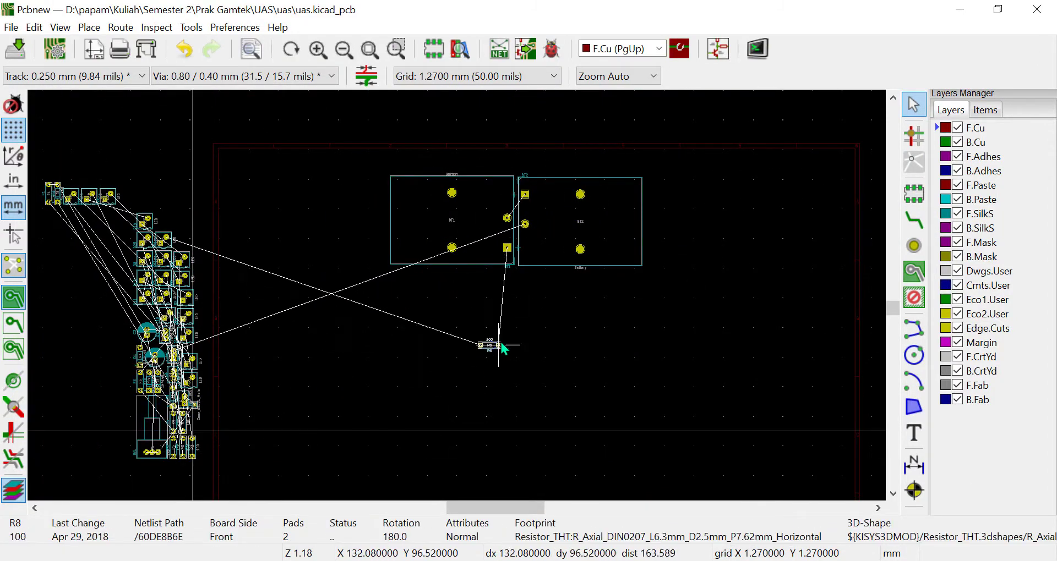
left_click_drag(507, 322, 507, 343)
key("r")
key("r")
key("r")
left_click_drag(192, 457, 519, 342)
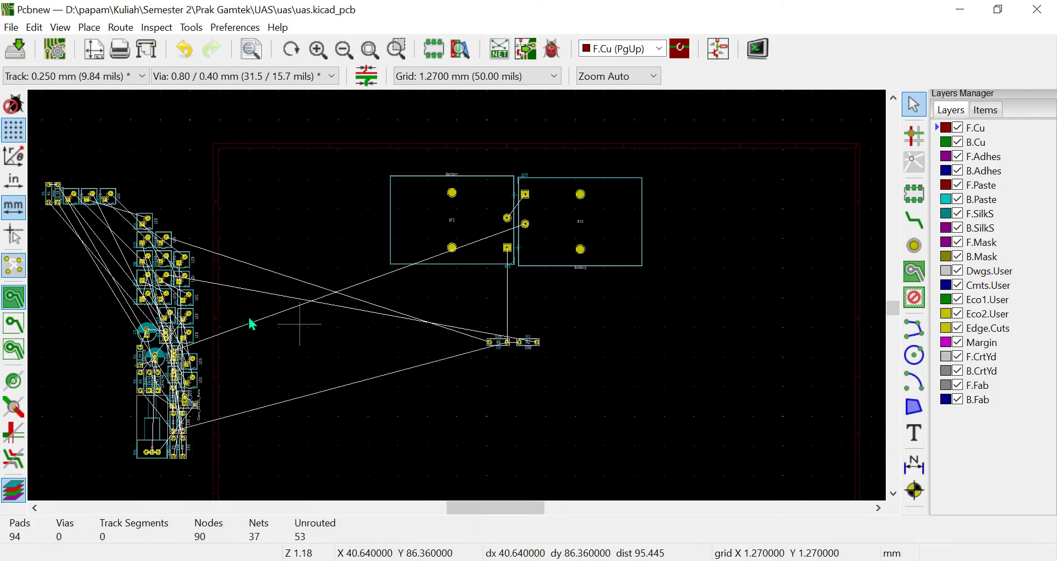
- Place resistors R4 and R6 horizontally in a second row directly beneath R8 and R2
left_click_drag(173, 430, 507, 354)
key("r")
scroll(145, 389, "up", 5)
scroll(875, 301, "down", 1)
left_click_drag(446, 299, 699, 217)
key("r")
key("r")
key("r")
scroll(416, 231, "down", 2)
- Place LEDs D21 and D22 side by side to the left of the resistor block, with D22 rotated the opposite way
left_click_drag(148, 125, 453, 293)
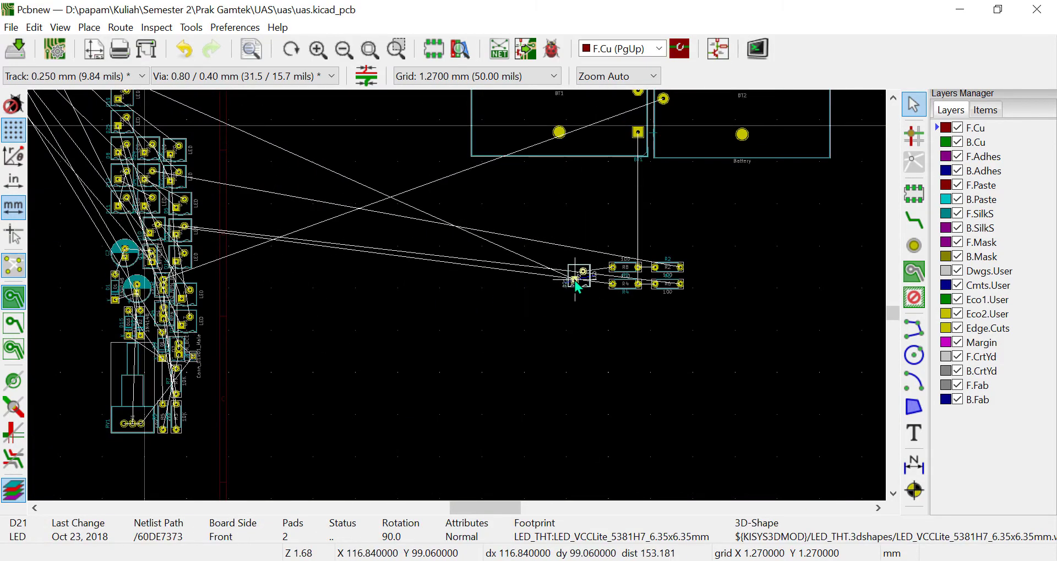
left_click_drag(573, 282, 572, 282)
middle_click_drag(121, 127, 122, 223)
left_click_drag(70, 156, 547, 368)
key("r")
key("r")
key("r")
- Extend the LED row leftward with D23, D24 and D25, rotating D24 the opposite way
left_click_drag(175, 274, 523, 378)
left_click_drag(156, 253, 501, 376)
key("r")
key("r")
key("r")
left_click_drag(127, 223, 477, 377)
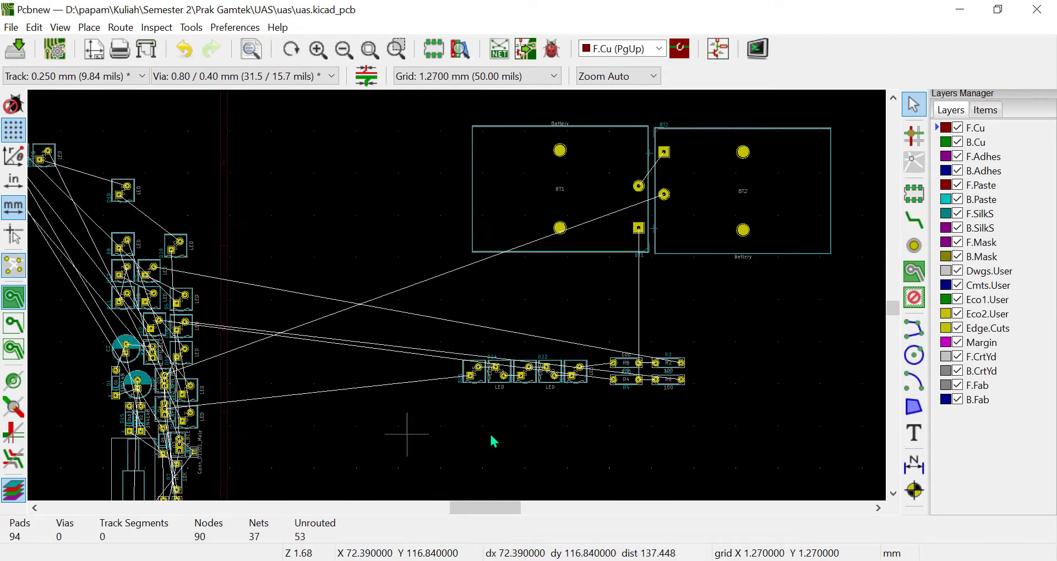
- Place LEDs D16 and D17 side by side beneath the resistor block, with D17 rotated the opposite way
left_click_drag(177, 331, 662, 440)
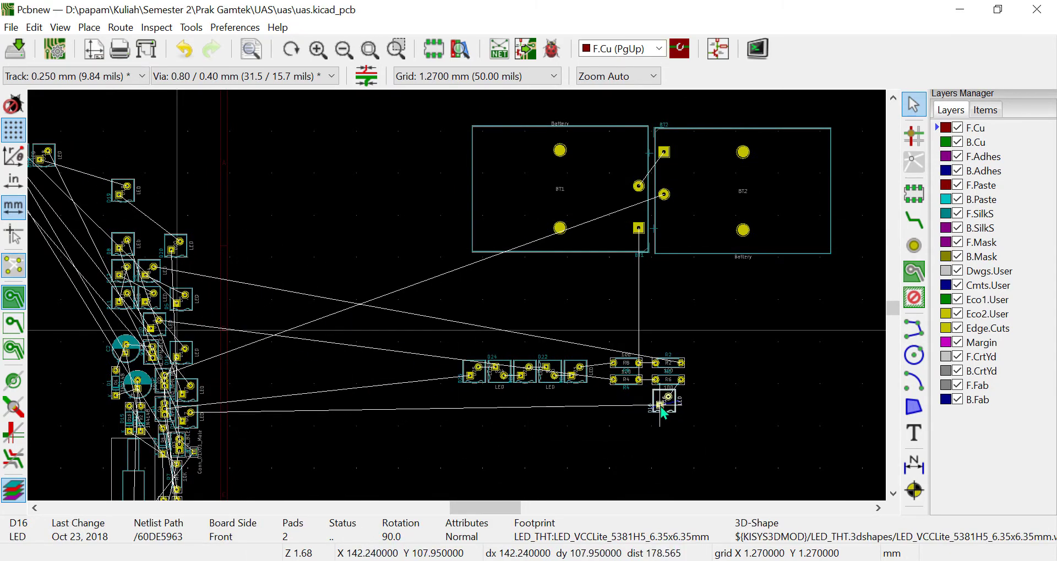
left_click_drag(659, 406, 659, 409)
left_click_drag(187, 416, 693, 402)
key("r")
key("r")
- Extend the D16 LED row rightward with D18, D19 and D20, rotating them so their pads chain together
left_click_drag(40, 160, 728, 410)
key("r")
key("r")
key("r")
left_click_drag(141, 196, 754, 401)
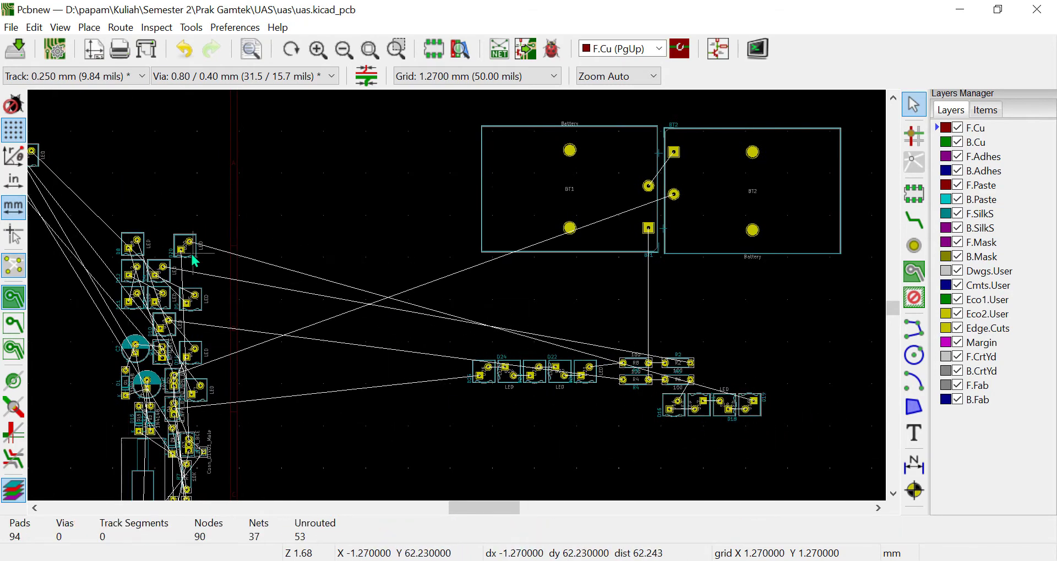
key("e")
left_click_drag(192, 255, 779, 392)
left_click(775, 538)
key("r")
- Place LEDs D10 and D11 to the left of the D16 row, shifting that row slightly right and rotating D11 to chain with D10
left_click_drag(167, 312, 608, 401)
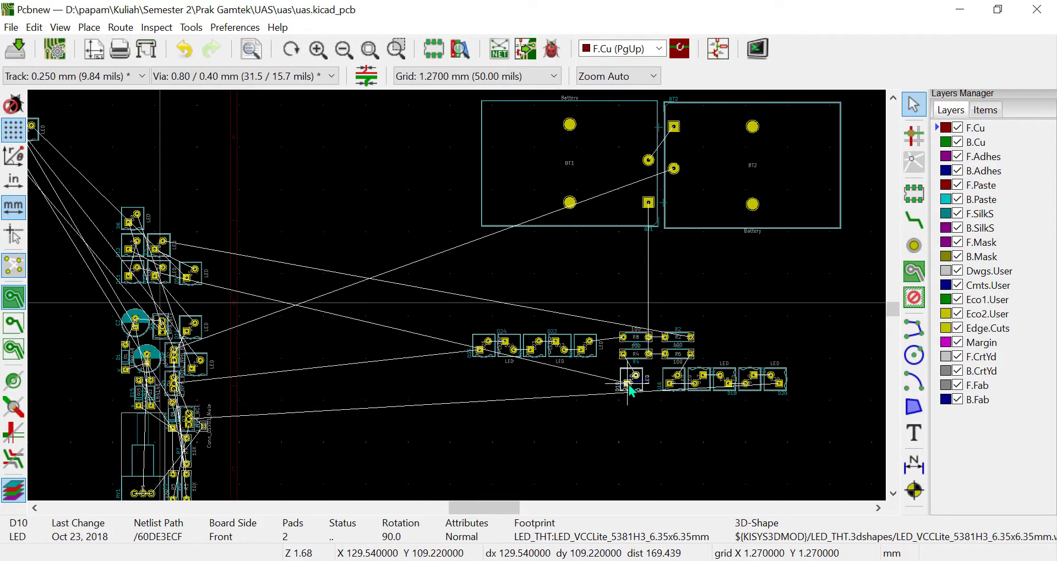
left_click_drag(631, 385, 627, 385)
left_click_drag(671, 404, 785, 367)
left_click_drag(721, 379, 729, 383)
key("Escape")
key("m")
key("r")
key("r")
left_click(602, 375)
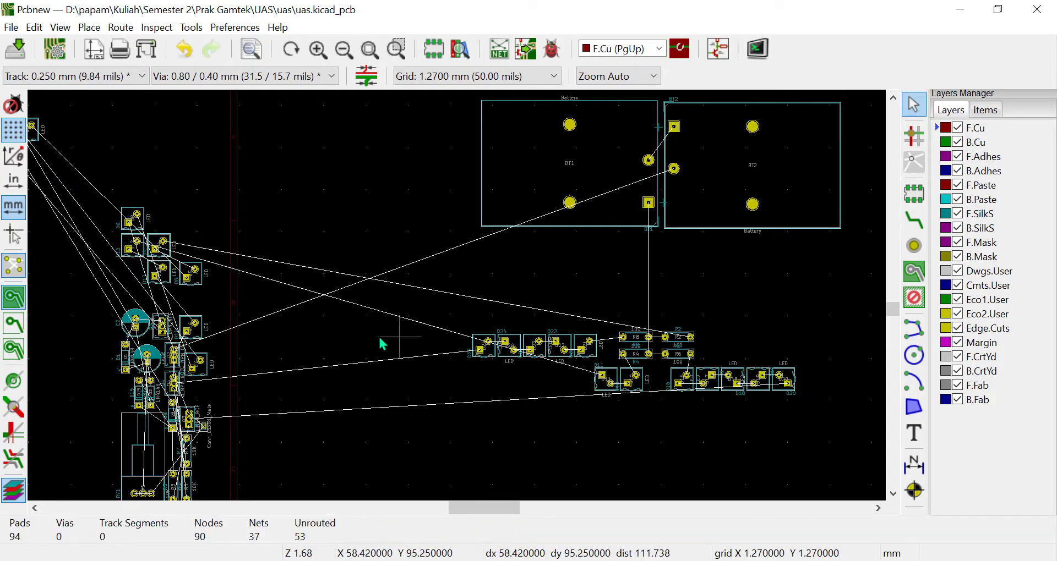
- Extend the D10 LED row leftward with D12, D13 and D14, alternating their orientation so the pads chain together
key("m")
left_click_drag(513, 406, 577, 383)
key("r")
key("r")
left_click_drag(161, 274, 551, 375)
left_click_drag(189, 329, 526, 384)
- Place LEDs D4 and D5 side by side to the right of the resistor block, rotating D5 by 180 degrees
left_click_drag(168, 256, 732, 358)
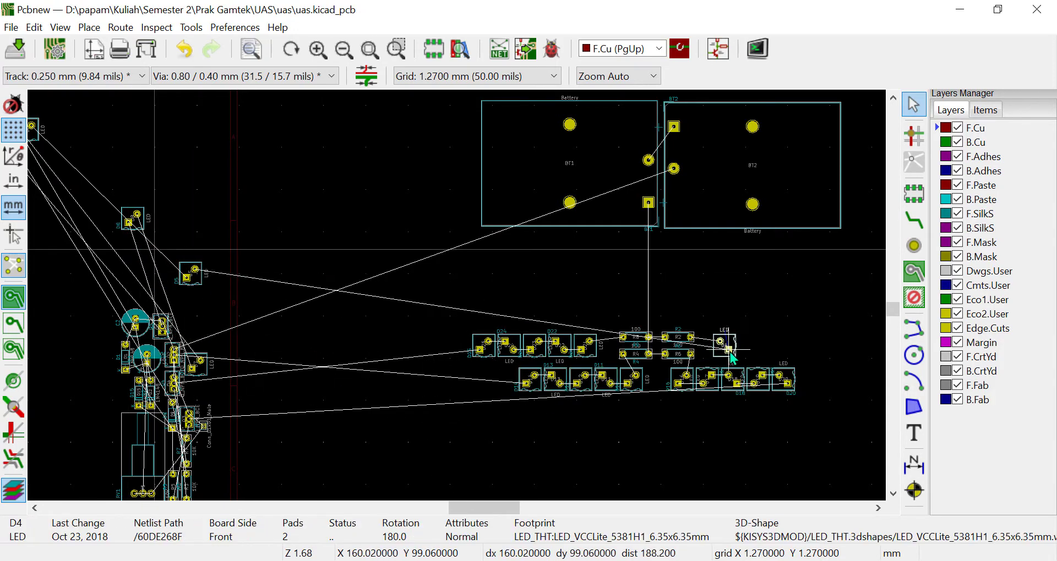
left_click_drag(187, 277, 759, 342)
key("r")
key("r")
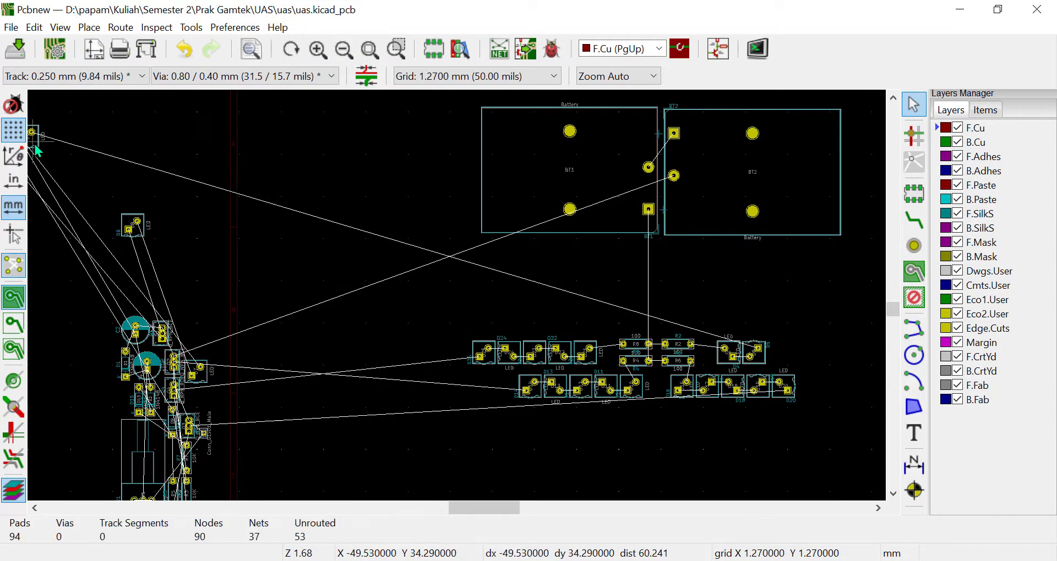
- Extend the D4 LED row rightward with D6, D7 and D8, rotating D6 and D7 by 180 degrees
left_click_drag(34, 139, 753, 360)
key("r")
key("r")
left_click_drag(168, 377, 778, 349)
key("r")
key("r")
left_click_drag(104, 226, 798, 357)
middle_click_drag(433, 453, 410, 432)
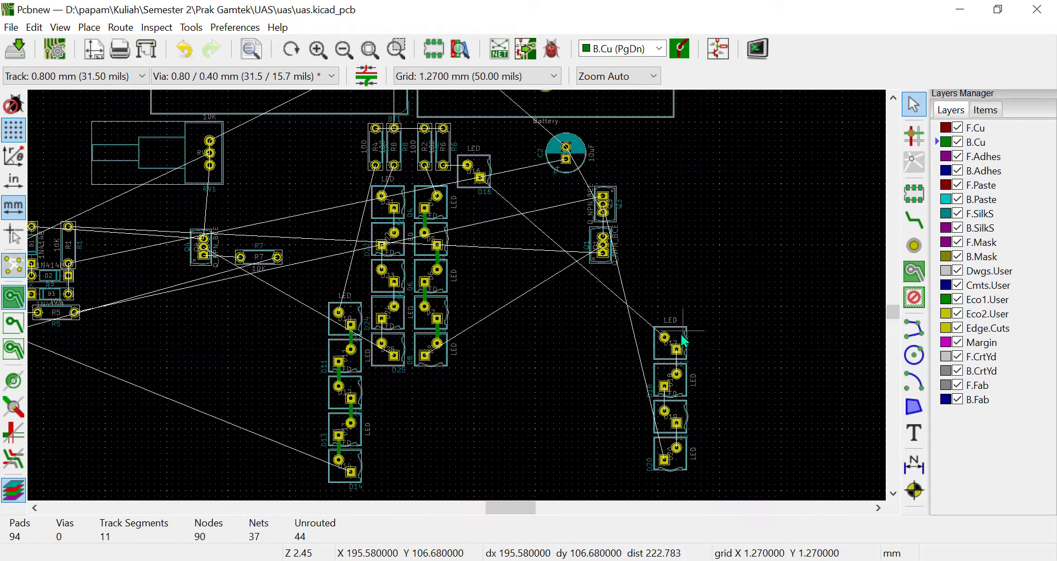
- Stack LEDs D17 to D20 in a column beneath D16, right of the D4 column, rotating them so their pads chain together
left_click_drag(472, 208, 467, 288)
key("r")
key("r")
key("r")
left_click_drag(667, 454, 480, 325)
key("r")
middle_click_drag(532, 356, 649, 362)
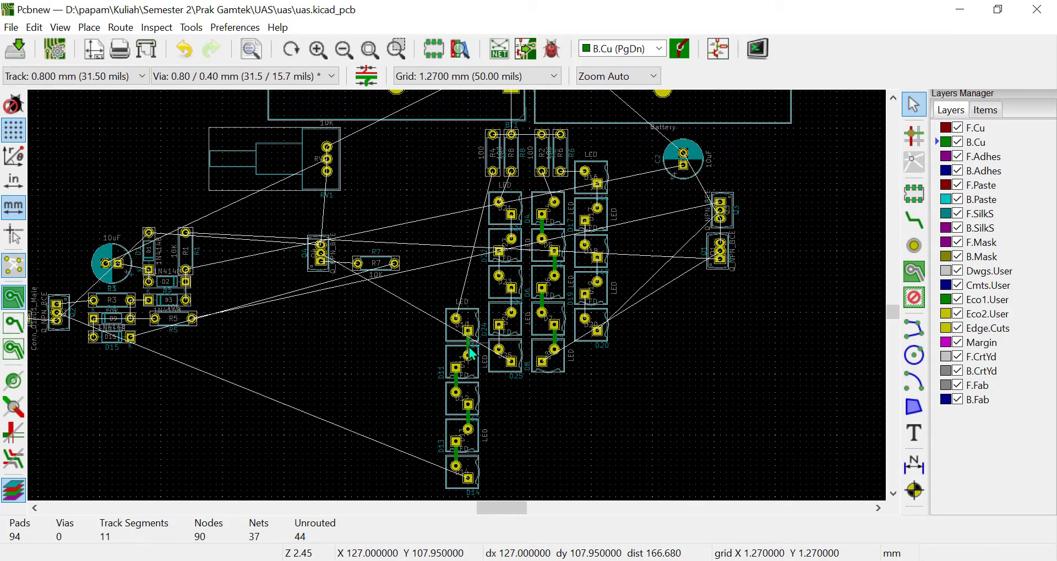
- Start an LED column to the left of the D21 column with D10, D11 and D12, rotated so their pads chain together
left_click_drag(468, 329, 458, 190)
left_click_drag(445, 360, 470, 228)
key("r")
left_click(455, 258)
- Complete the D10 column with D13 and D14 at its lower end, rotating both so their pads chain together
key("m")
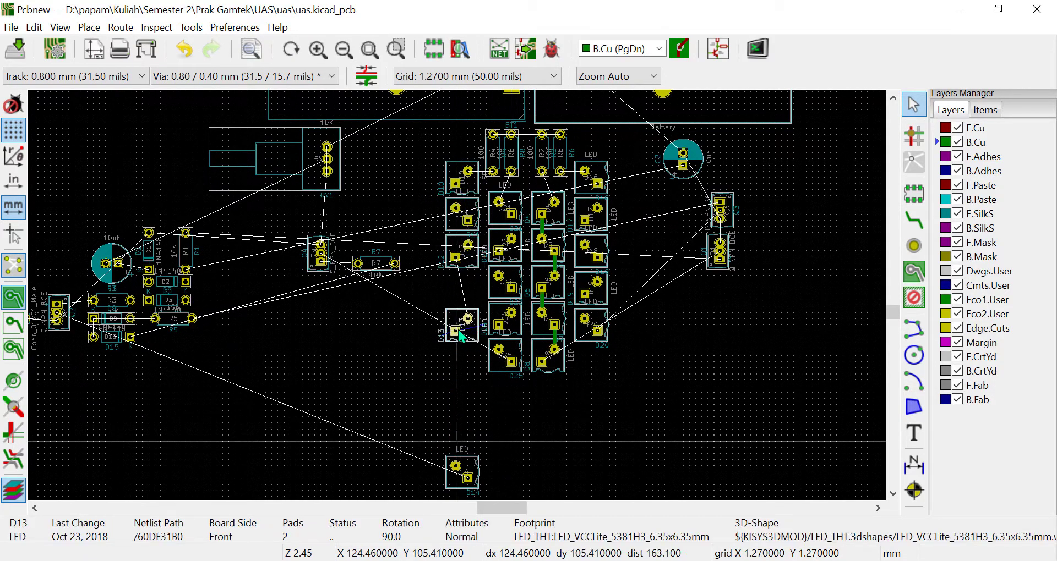
key("r")
left_click(468, 294)
key("m")
key("r")
key("r")
key("r")
left_click(456, 319)
- Place transistors Q3 and Q1 one above the other to the right of D20, with Q3 on top
key("m")
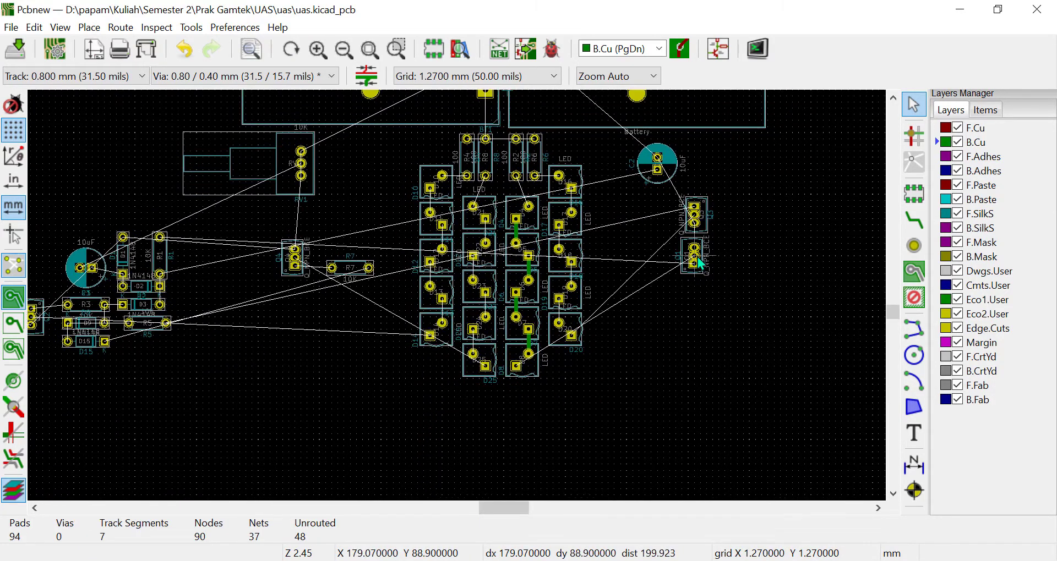
left_click(571, 379)
key("m")
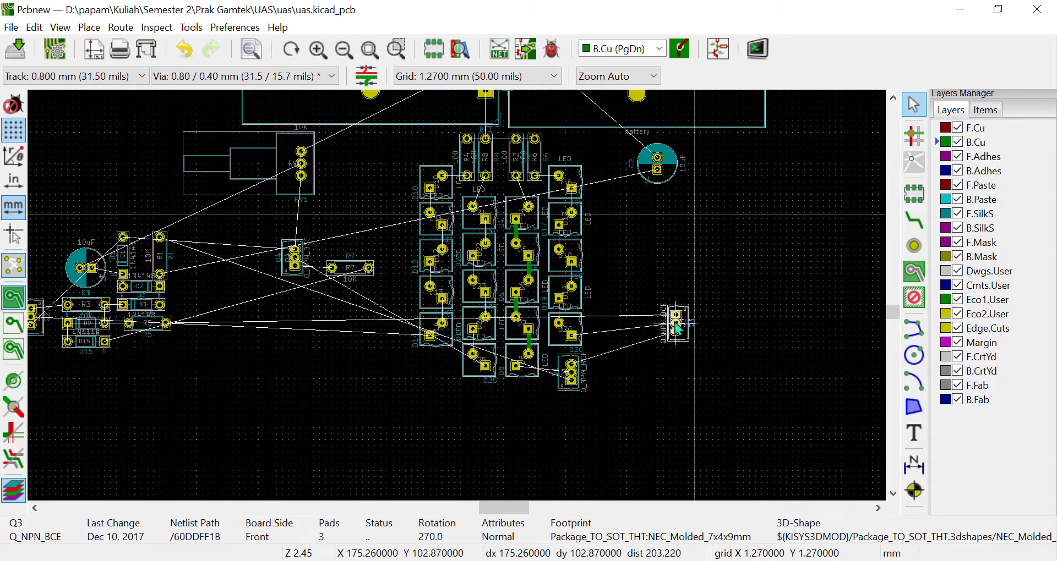
left_click(639, 347)
key("m")
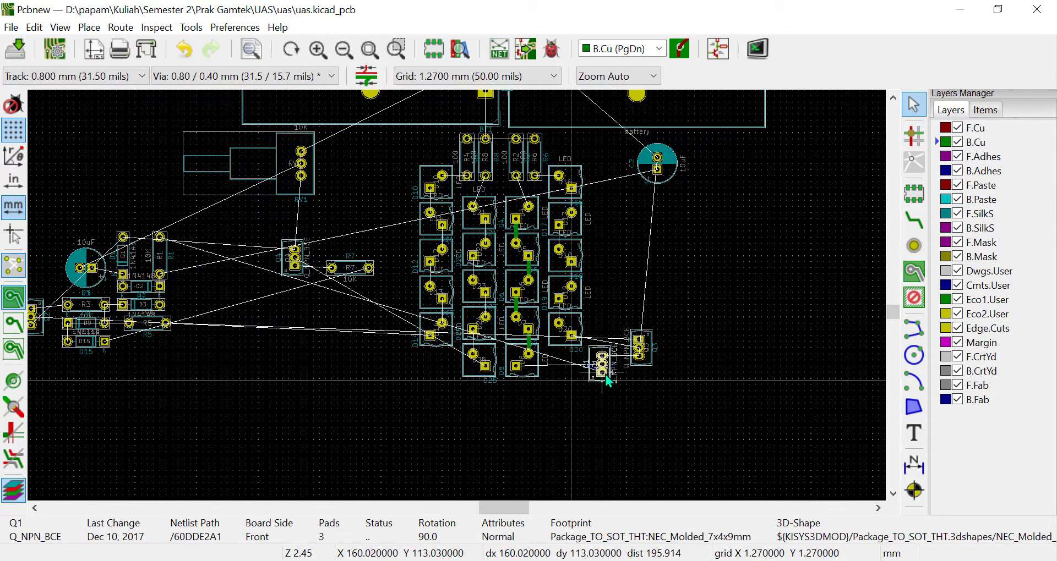
left_click(608, 373)
key("m")
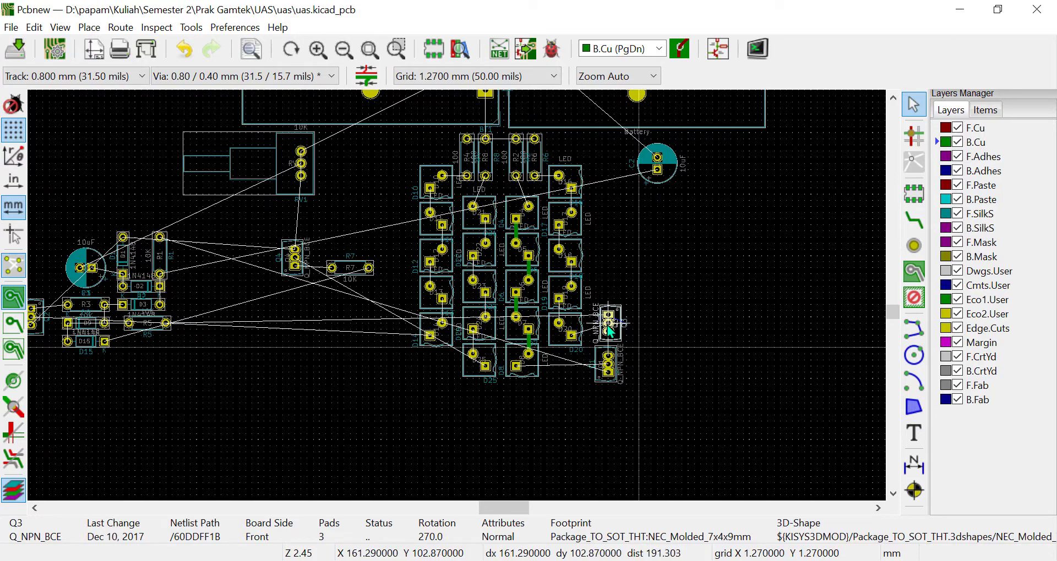
left_click(608, 326)
- Place transistor Q4 to the left of D25, below D14, and rotate Q4 and Q1 by 180 degrees
key("m")
left_click(398, 367)
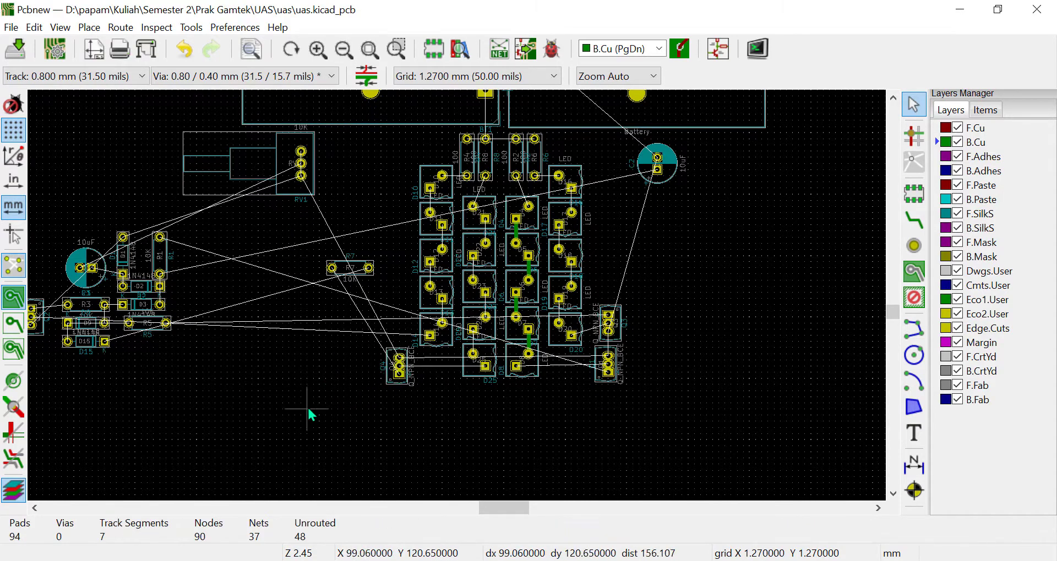
scroll(398, 369, "up", 1)
key("m")
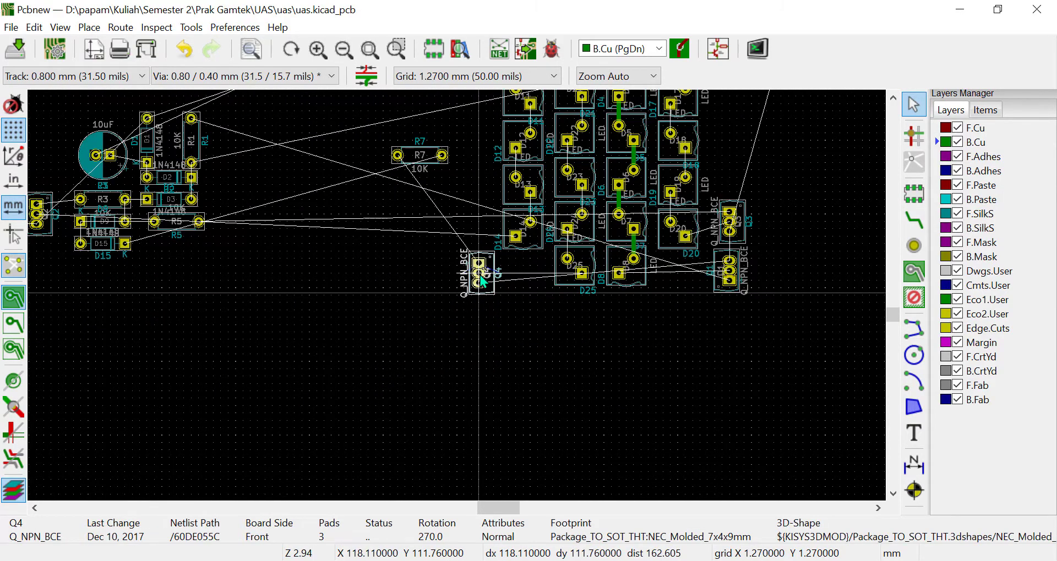
left_click(480, 280)
key("r")
key("r")
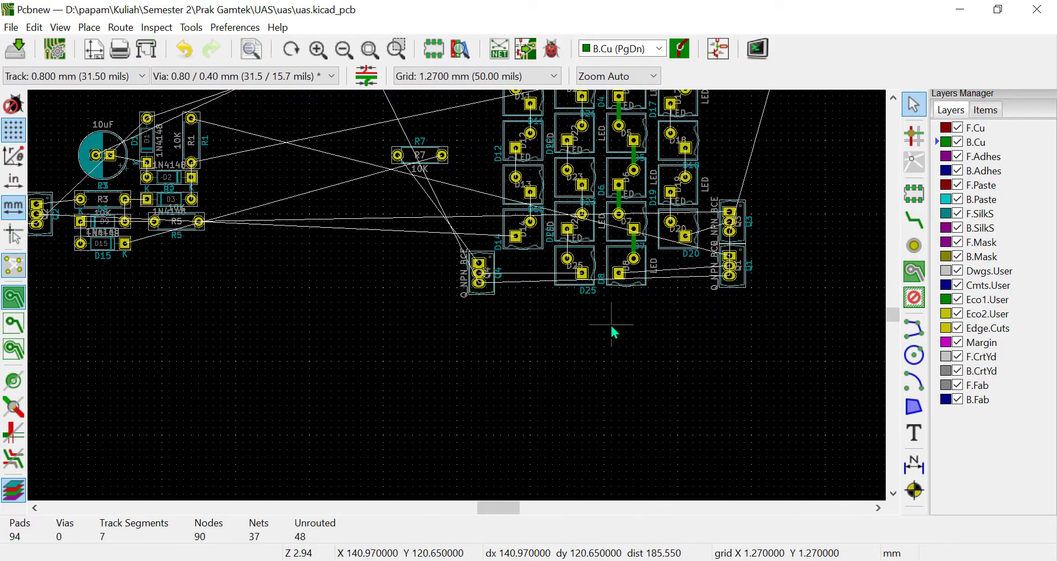
- Place transistor Q2 directly above Q4 and stand resistor R7 vertically to the left of Q2
middle_click_drag(36, 214, 136, 320)
key("m")
left_click(582, 337)
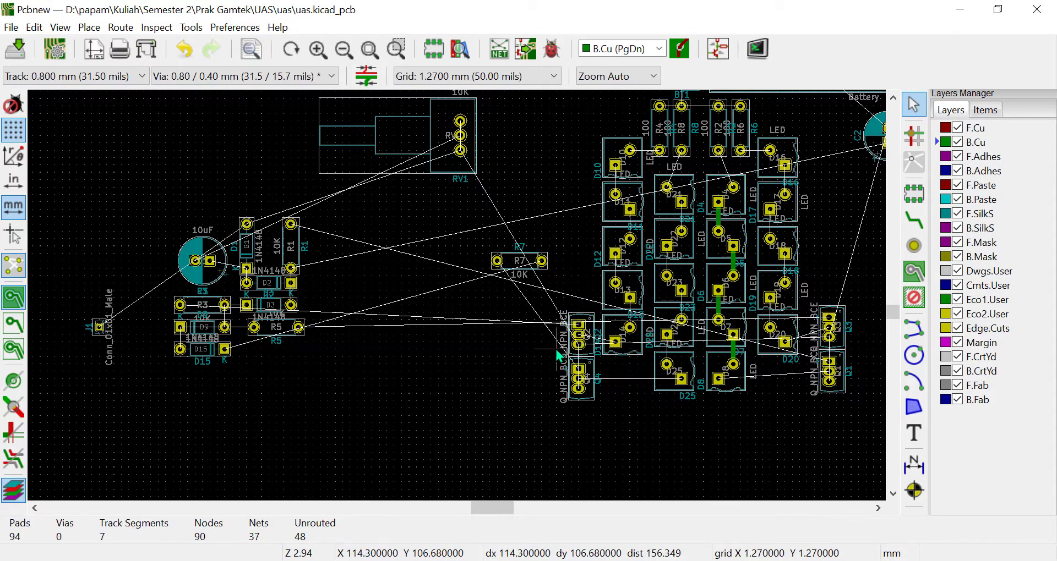
key("m")
key("r")
left_click(542, 365)
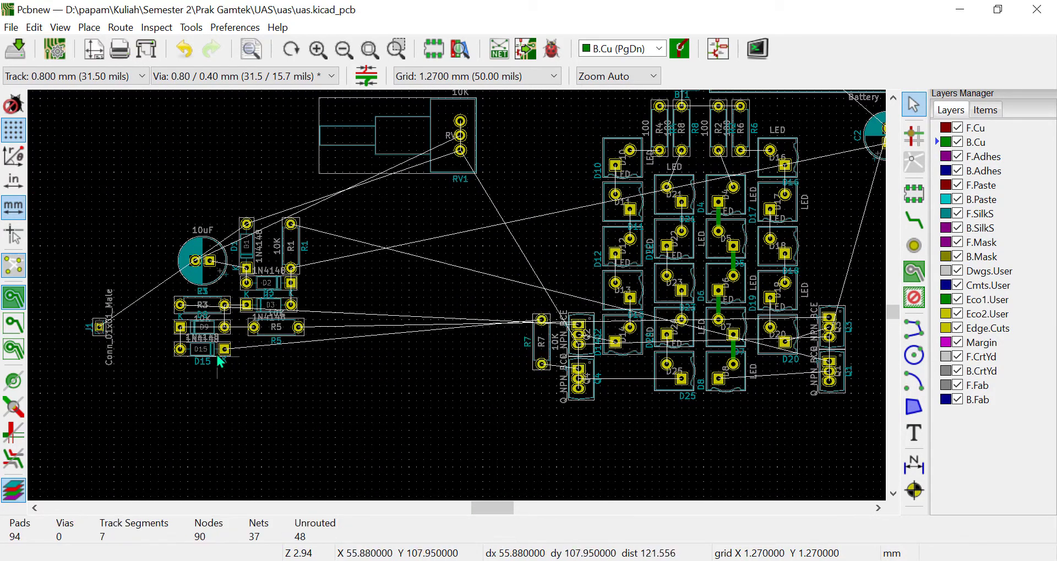
- Place diode D15 vertically to the left of R7 and resistor R5 horizontally beneath them
key("m")
middle_click_drag(455, 278, 366, 278)
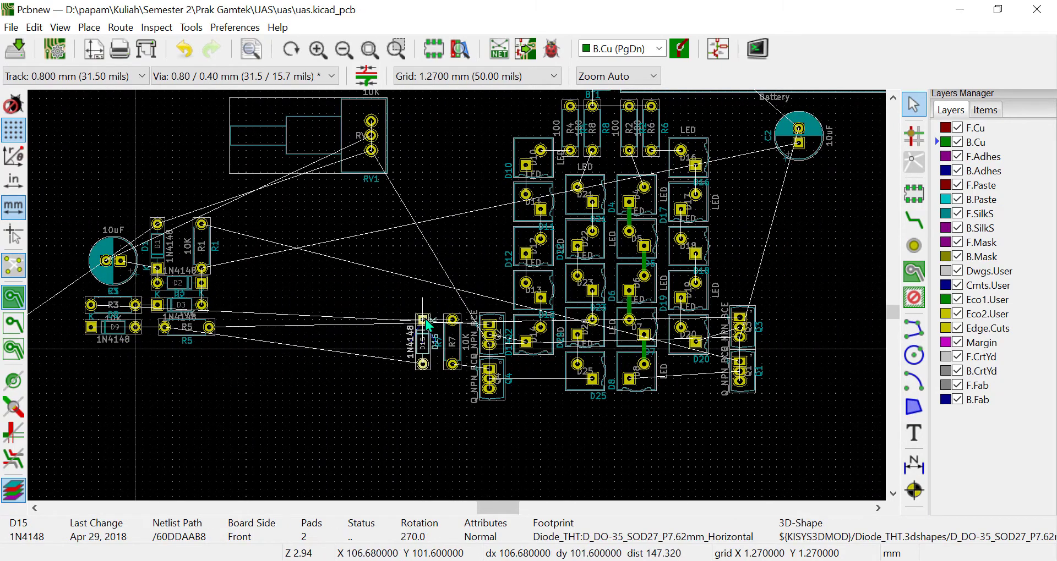
left_click(425, 323)
key("m")
scroll(639, 289, "right", 3)
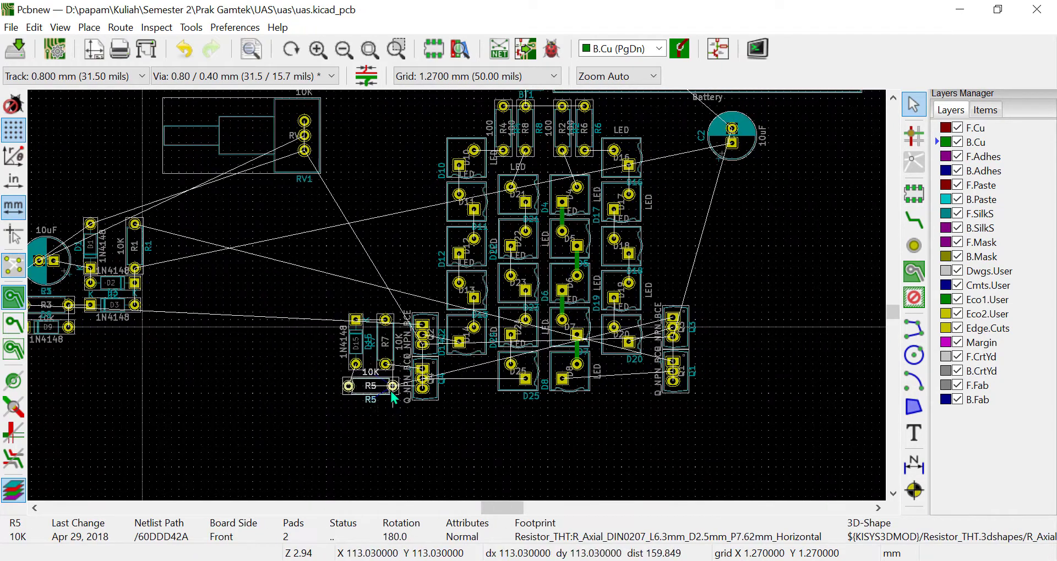
left_click(341, 386)
- Place diode D9 vertically to the left of D15 and diode D3 vertically directly above D9
scroll(376, 355, "down", 2)
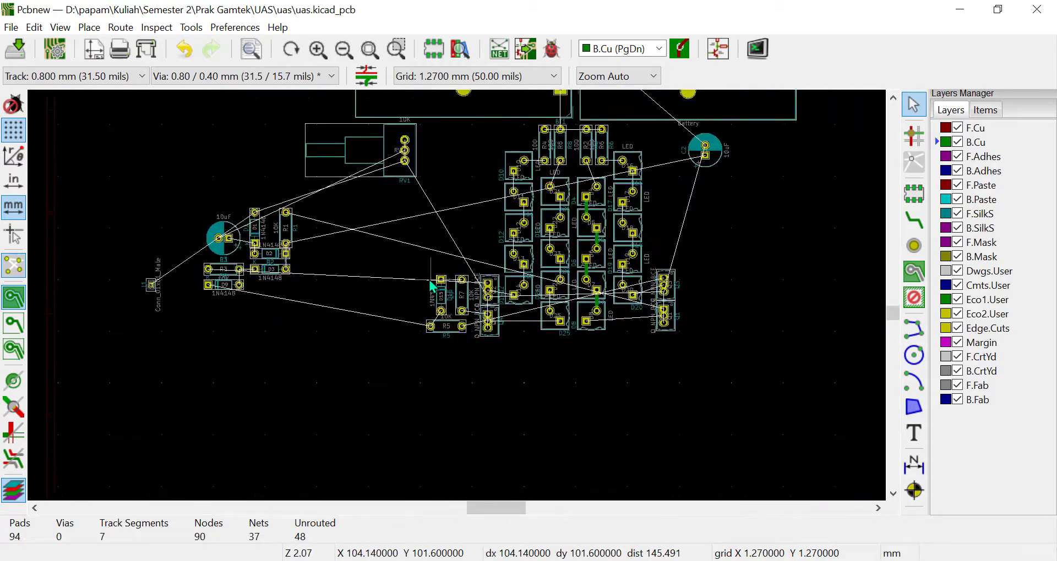
scroll(489, 306, "up", 3)
middle_click_drag(30, 251, 259, 345)
key("m")
key("r")
left_click(569, 327)
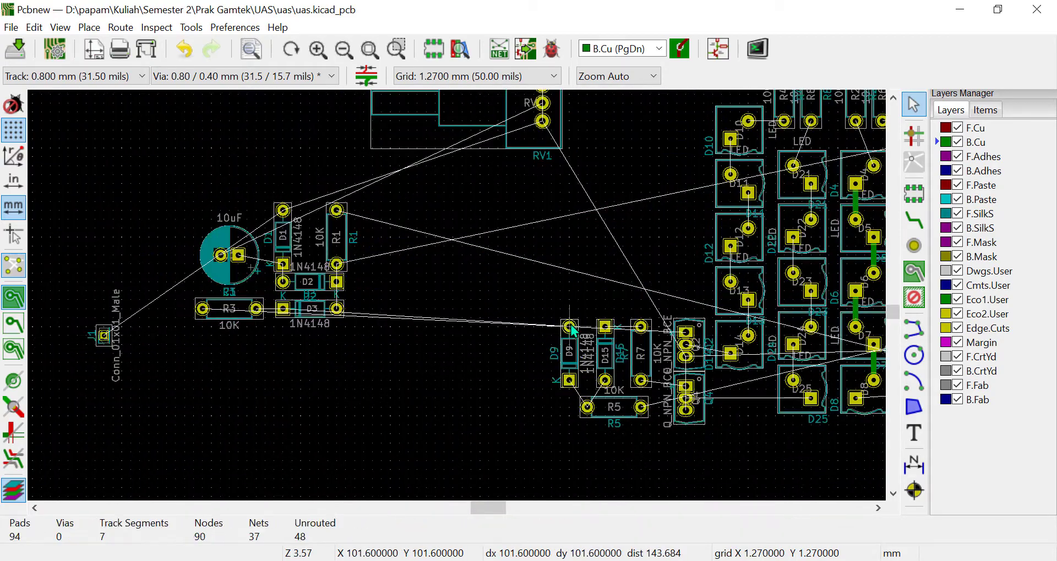
key("m")
key("r")
left_click(569, 255)
- Place resistor R1 vertically to the right of Q3 and diode D2 vertically to the right of R1
key("m")
middle_click_drag(842, 231, 455, 377)
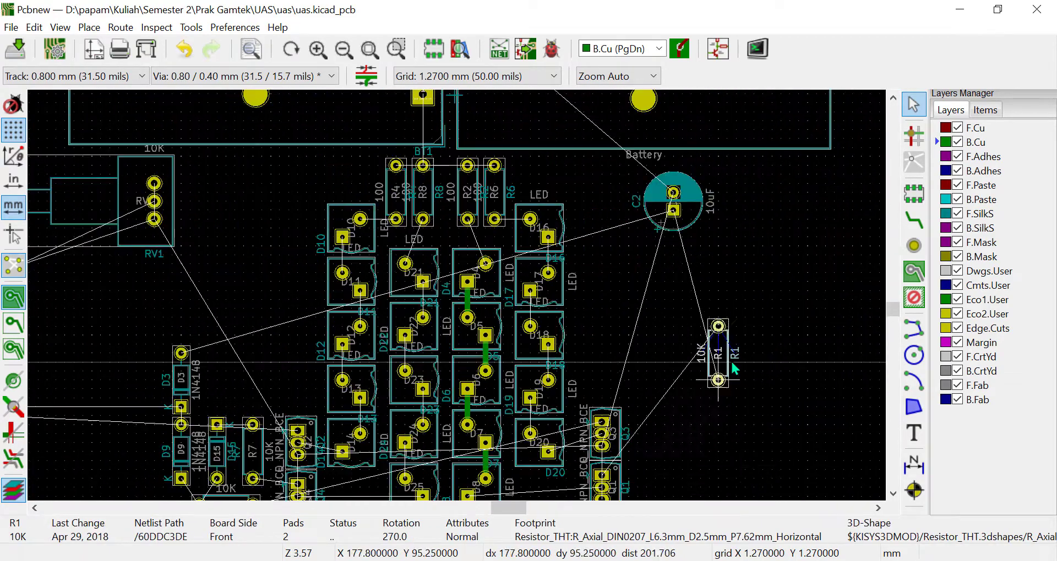
left_click(647, 416)
middle_click_drag(264, 380, 543, 309)
key("m")
middle_click_drag(825, 353, 404, 290)
key("r")
left_click(530, 280)
middle_click_drag(374, 347, 841, 334)
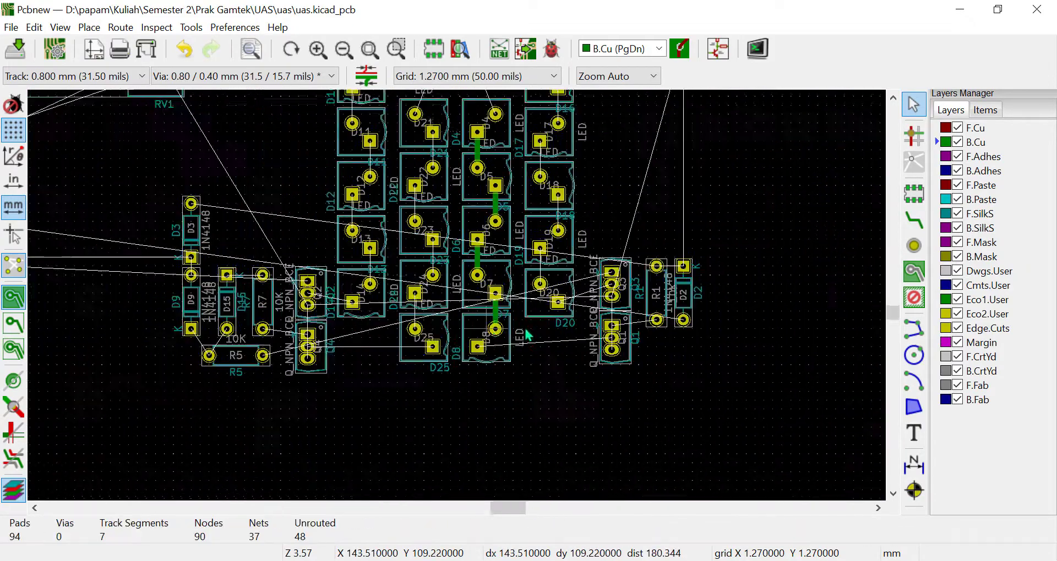
- Place capacitor C1 to the left of diodes D3 and D9, with its pads stacked vertically
key("m")
middle_click_drag(458, 216, 327, 275)
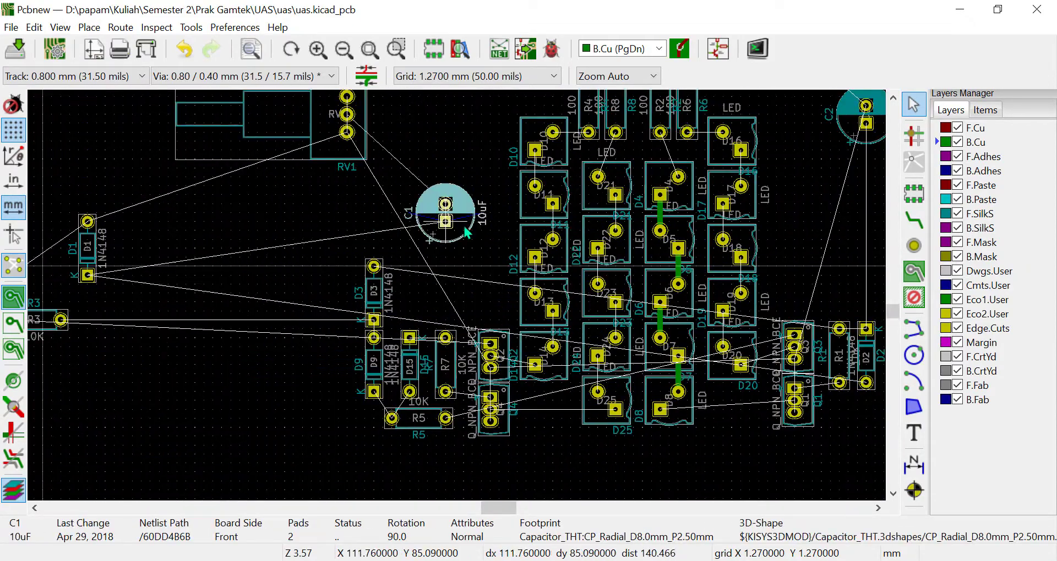
middle_click_drag(859, 289, 700, 265)
middle_click_drag(673, 212, 673, 333)
middle_click_drag(163, 462, 263, 299)
left_click(271, 281)
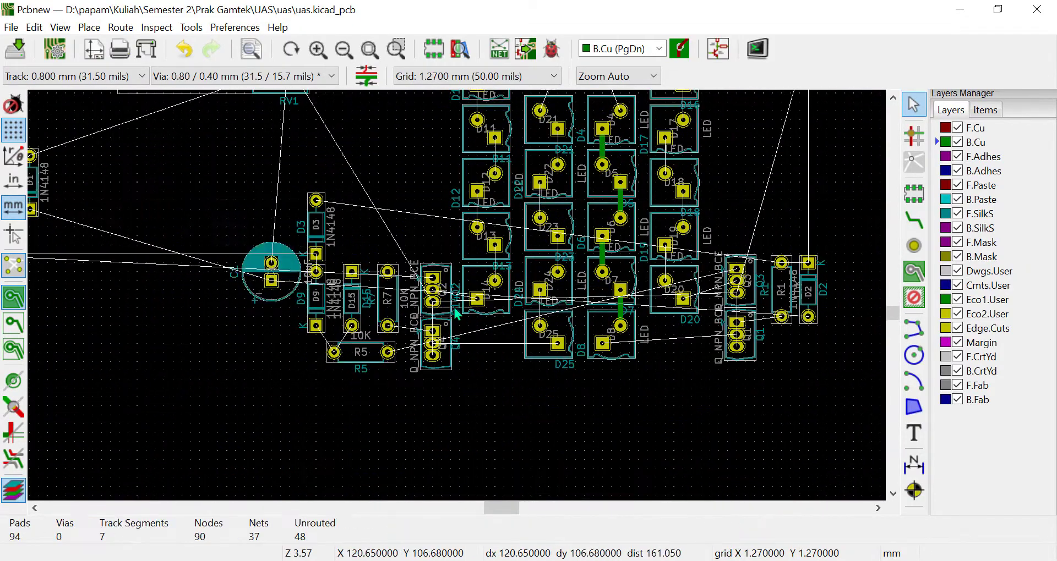
- Rotate diode D1 by 180 degrees and place it vertically beneath C1
middle_click_drag(455, 314, 587, 423)
key("m")
middle_click_drag(412, 463, 412, 220)
key("r")
key("r")
left_click(394, 202)
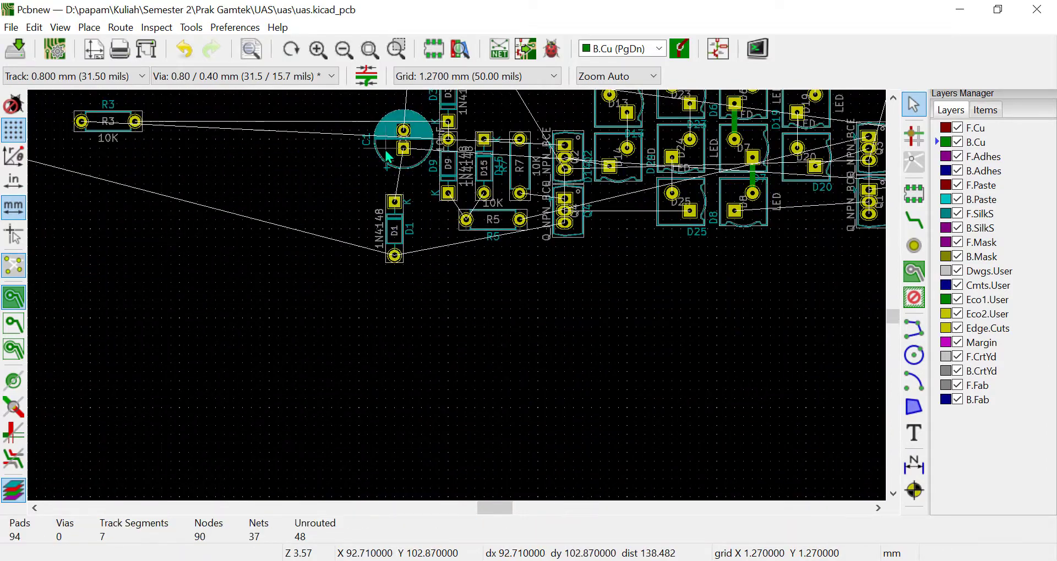
- Move C1 up beside D3 and bring D1 up to the left of D9
middle_click_drag(385, 148, 386, 211)
key("m")
left_click(394, 157)
key("m")
left_click(404, 266)
- Place resistor R3 horizontally above D15 and R7
key("m")
middle_click_drag(825, 166, 604, 351)
left_click(262, 361)
middle_click_drag(262, 361, 402, 270)
- Place connector J1 to the left of D1 and reposition potentiometer RV1 above C1 and D3
key("m")
left_click(444, 307)
scroll(401, 270, "down", 3)
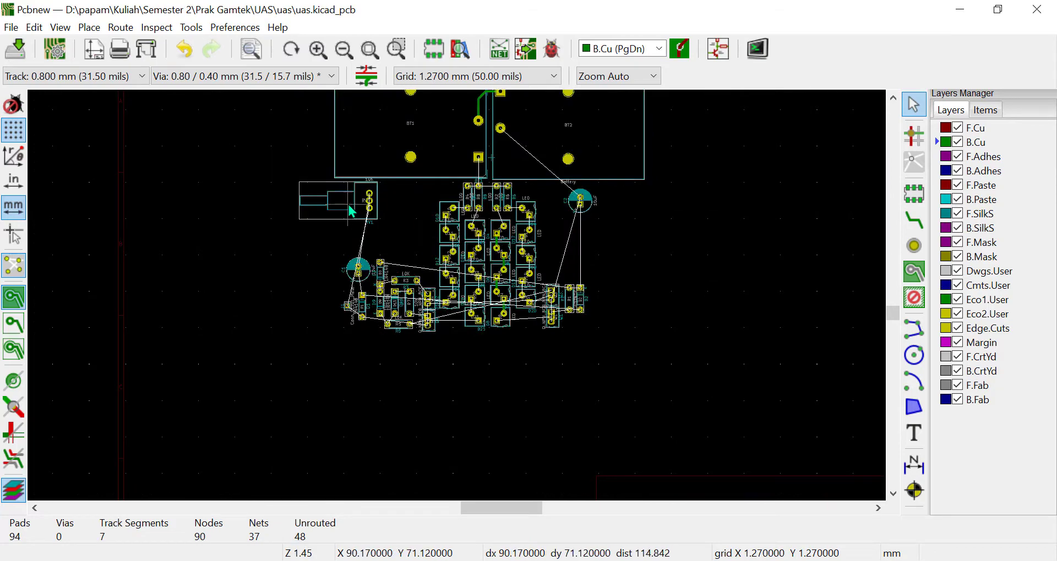
key("m")
left_click(391, 204)
- Route a B.Cu track from D14's square pad to Q2's middle pad
scroll(490, 302, "up", 5)
scroll(208, 363, "down", 1)
key("x")
left_click(482, 257)
left_click(418, 244)
- Rotate Q4 by 180 degrees and route a B.Cu track from Q2's lowest pad to Q4's uppermost pad
left_click(419, 261)
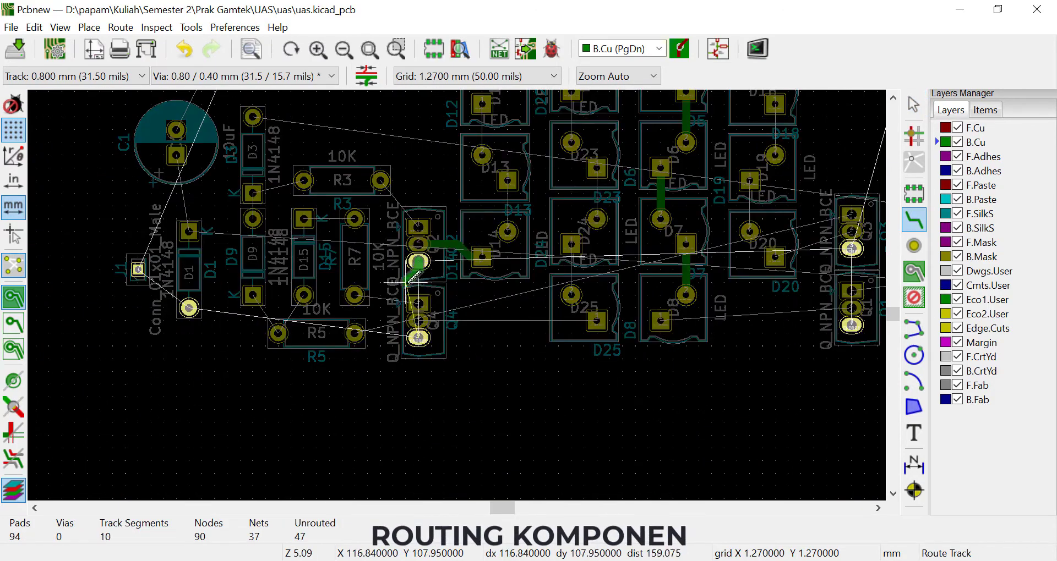
key("Escape")
key("Escape")
key("r")
key("r")
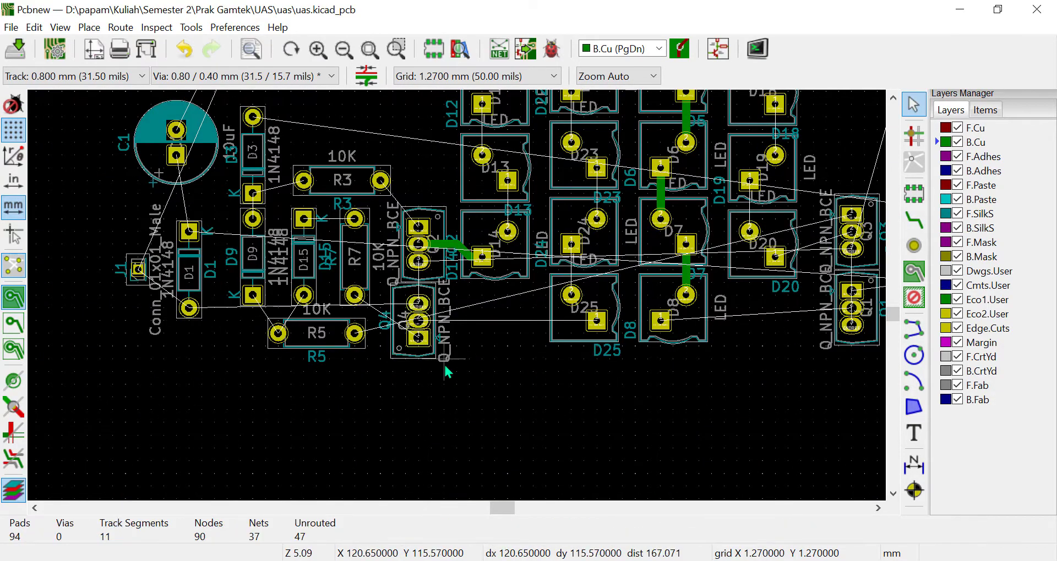
key("x")
left_click(419, 260)
left_click(418, 303)
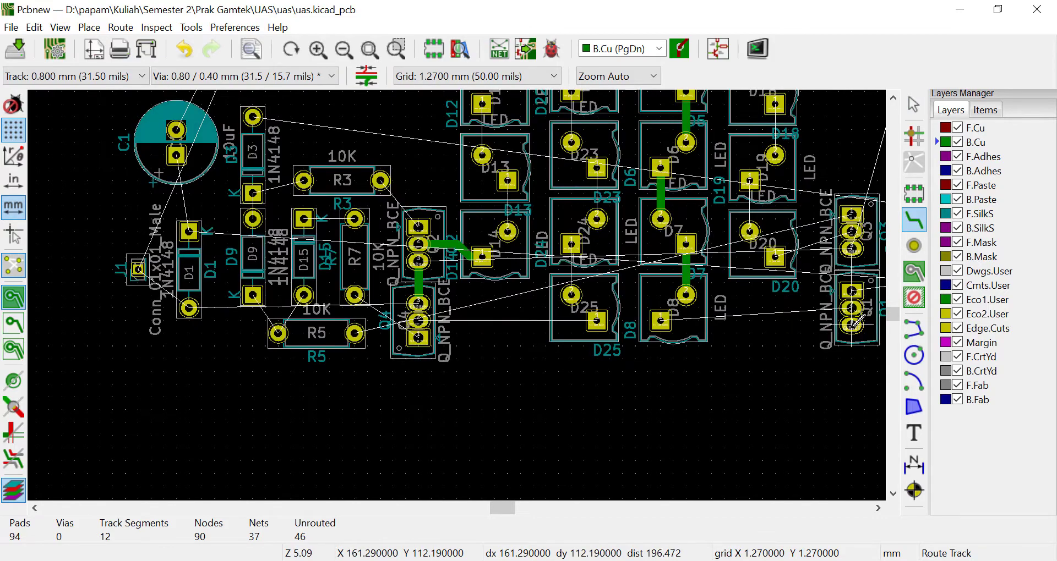
left_click(851, 325)
middle_click_drag(835, 330, 689, 383)
key("Escape")
- Route B.Cu tracks from D8's square pad to Q1's middle pad and from D25's square pad to Q4's middle pad
left_click(547, 336)
left_click(738, 324)
left_click(483, 337)
left_click(305, 336)
- Try routing D25 to D24 and a track out of Q1's lowest pad, and undo both
left_click(458, 311)
left_click(458, 260)
left_click(738, 340)
double_click(699, 361)
key("ctrl+z")
key("ctrl+z")
key("Escape")
- Move R1 and D2 farther up and shift Q3 to the upper right of Q1
left_click_drag(691, 257, 773, 373)
left_click_drag(722, 308, 658, 181)
left_click_drag(659, 316, 658, 305)
left_click_drag(652, 319, 714, 345)
- Route B.Cu tracks from Q1's lowest pad to Q3's lowest pad and from D20's square pad to Q3's middle pad
key("x")
left_click(650, 400)
left_click(714, 349)
left_click(573, 332)
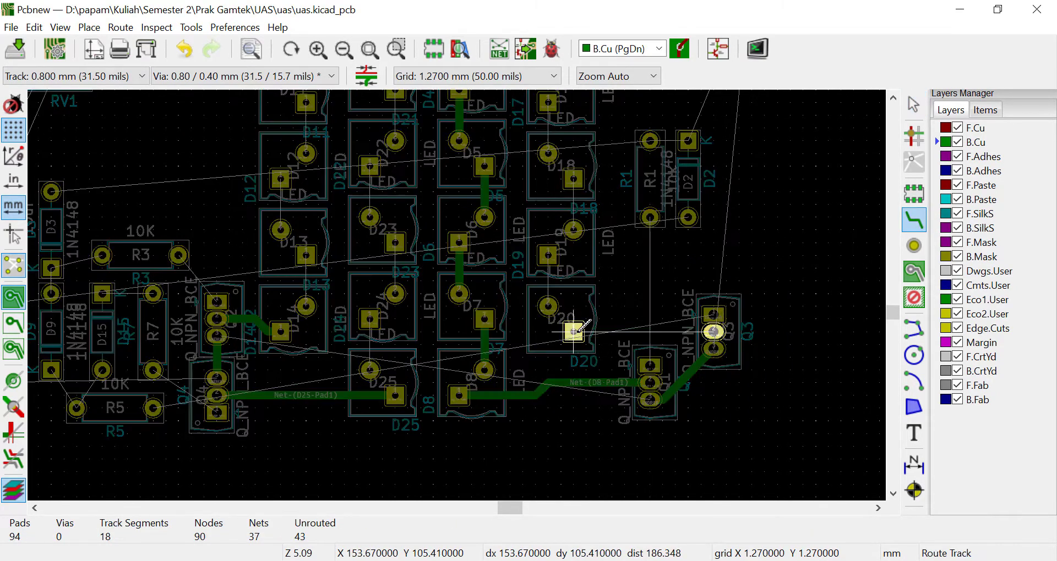
left_click(713, 332)
- Try routing R1's lower pad toward Q1, and turn Q1 horizontal with its tracks to D8 and Q3 removed
left_click(650, 217)
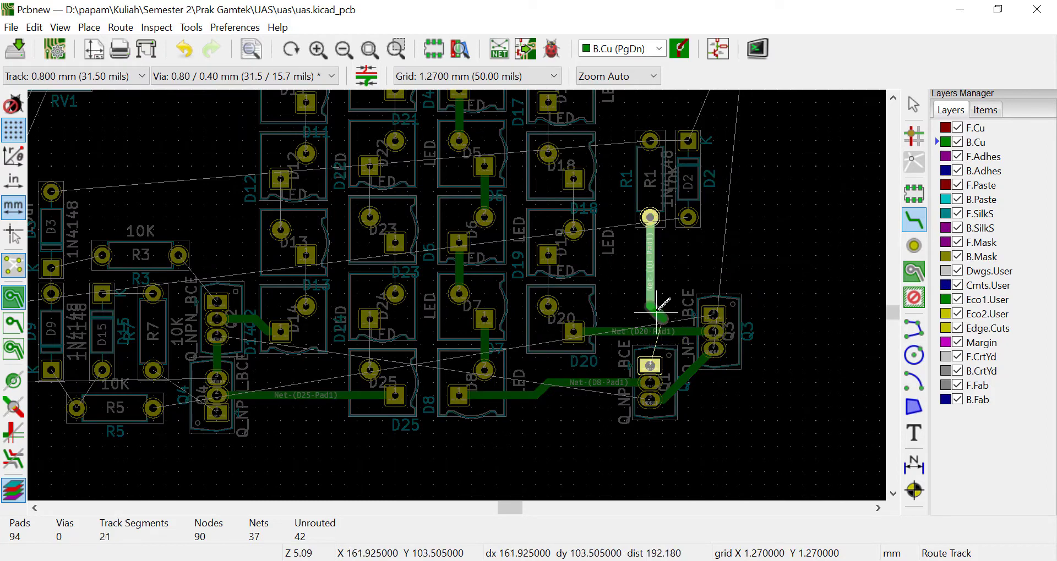
double_click(657, 314)
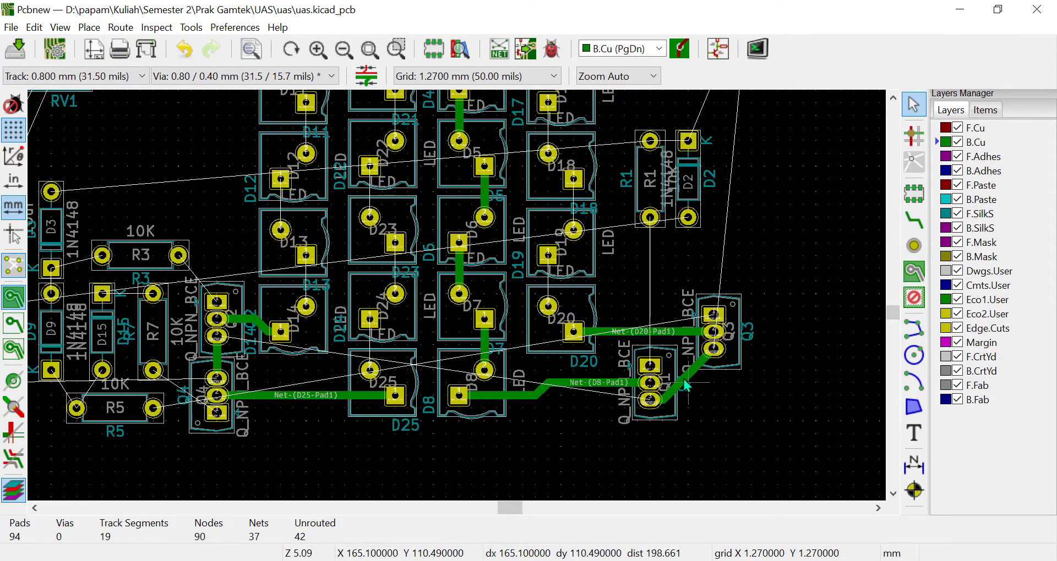
left_click_drag(664, 373, 637, 370)
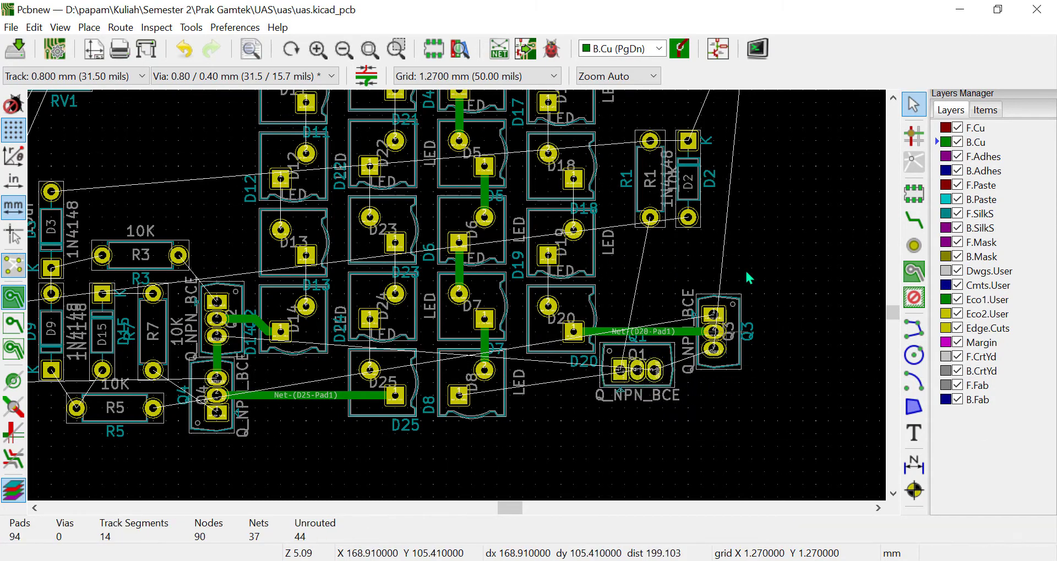
- Move R1 to the right of Q3 and D2 directly above R1, rotating D2 half a turn
left_click_drag(650, 217, 764, 344)
left_click_drag(688, 217, 764, 166)
key("r")
key("r")
left_click(913, 219)
left_click(459, 395)
key("Escape")
key("ctrl+z")
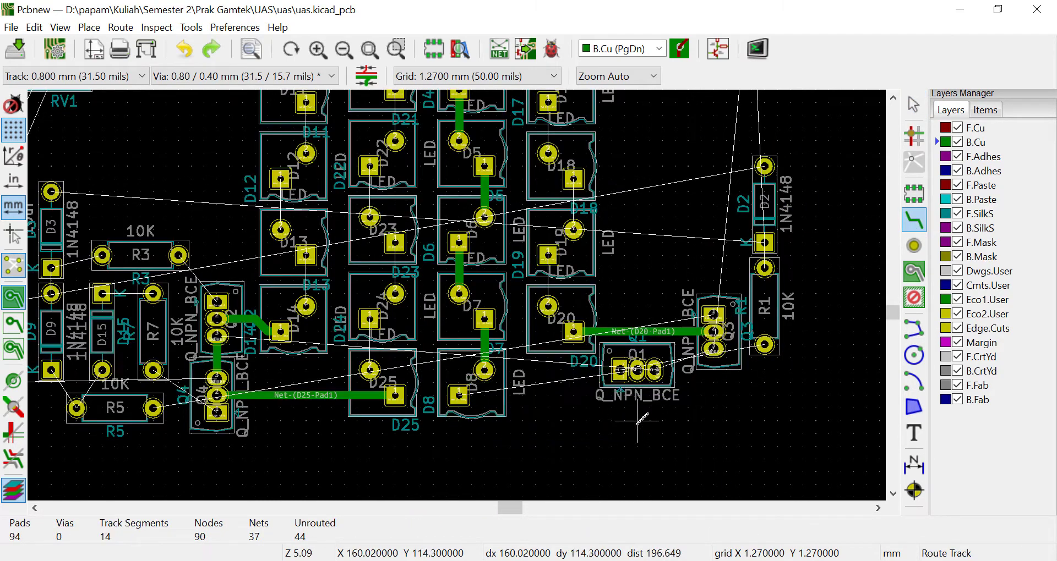
- Lower Q1 level with D8's square pad and route B.Cu tracks from its pads to D8, R1's lower pad and Q3's lowest pad
key("m")
left_click(636, 396)
left_click(458, 396)
left_click(637, 396)
left_click(620, 396)
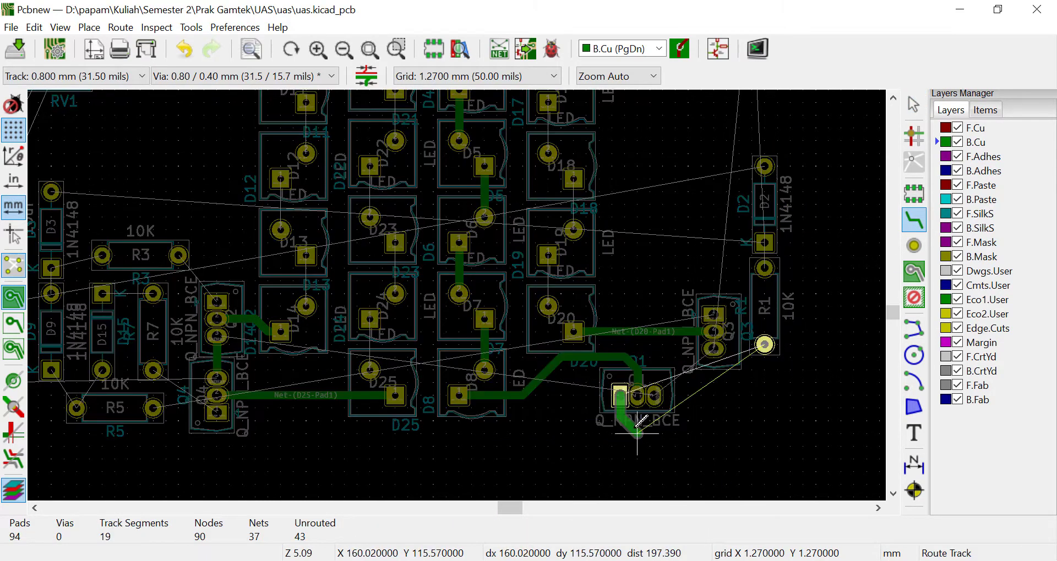
left_click(713, 349)
- Route B.Cu tracks from R1's upper pad to D2's cathode pad and on up to C2's square pad
middle_click_drag(815, 255, 798, 372)
left_click(746, 386)
left_click(746, 360)
left_click(746, 360)
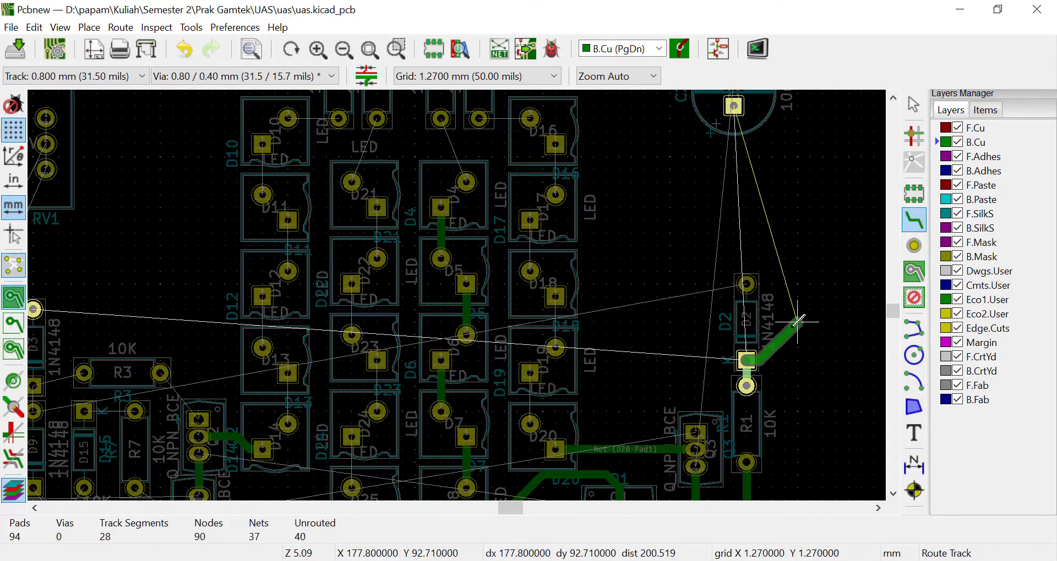
middle_click_drag(733, 335, 718, 335)
left_click(694, 322)
middle_click_drag(713, 138, 712, 193)
double_click(719, 160)
- Try routing a B.Cu track from Q3's lowest pad up to C2's round pad and undo it
middle_click_drag(714, 330, 715, 227)
left_click(681, 418)
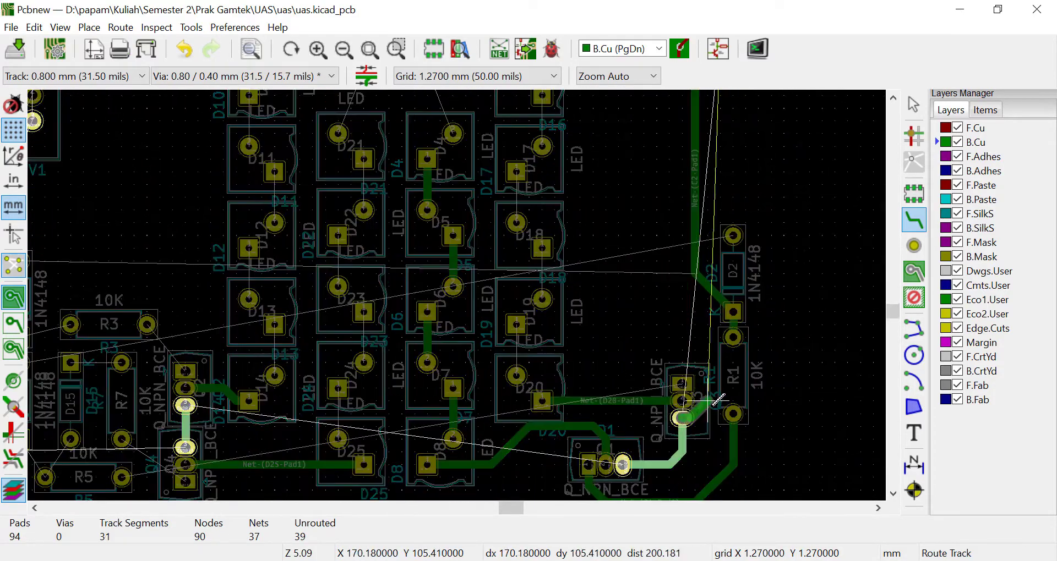
left_click(669, 286)
middle_click_drag(669, 146, 652, 418)
left_click(705, 302)
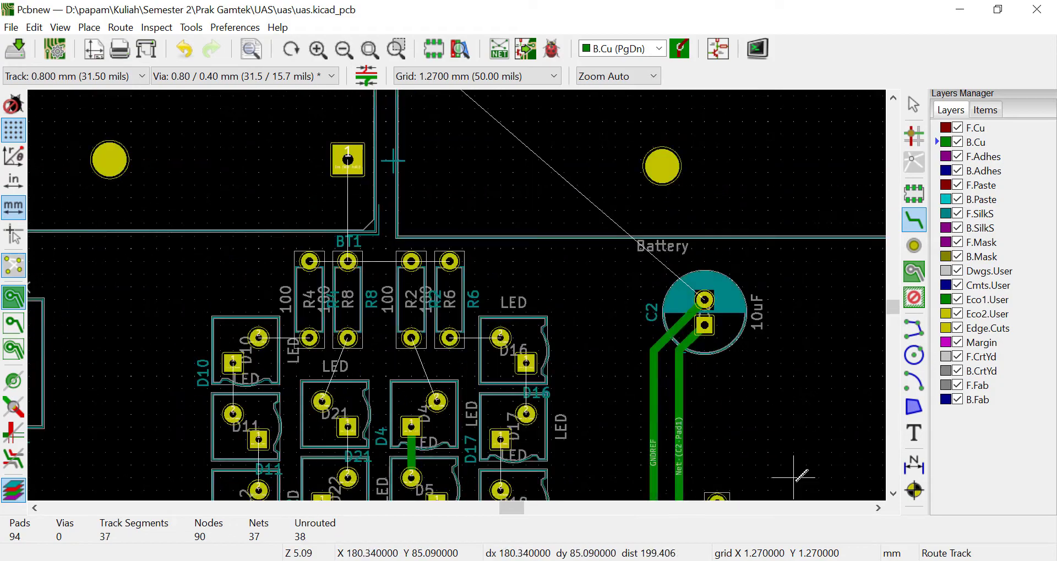
key("ctrl+z")
middle_click_drag(795, 476, 745, 228)
left_click(604, 309)
middle_click_drag(603, 94, 604, 348)
key("Escape")
key("ctrl+z")
- Reroute the B.Cu ground track from Q3's lowest pad to C2's round pad alongside the C2–D2 track
middle_click_drag(609, 462, 602, 311)
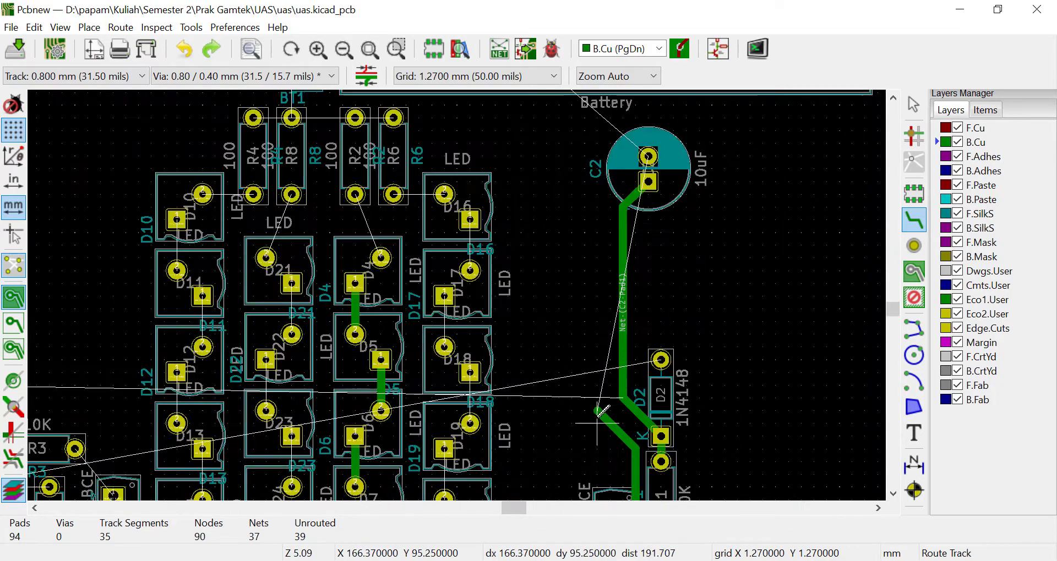
left_click(599, 423)
left_click(623, 161)
left_click(648, 158)
middle_click_drag(752, 385, 744, 280)
middle_click_drag(543, 478, 654, 304)
key("ctrl+z")
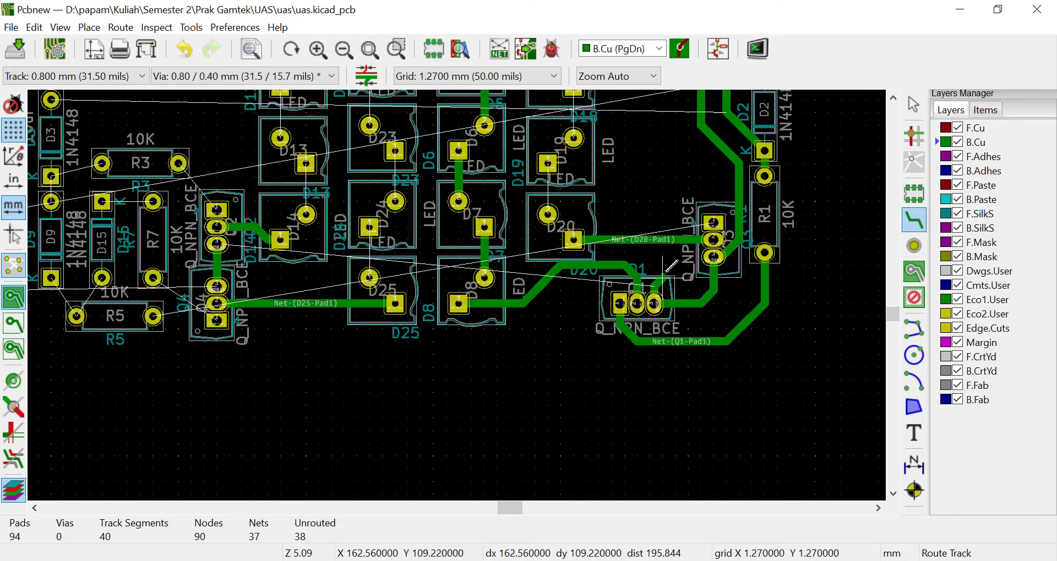
- Remove the tracks of Q2 and Q4 and turn Q4 horizontal beneath Q2
scroll(618, 348, "up", 1)
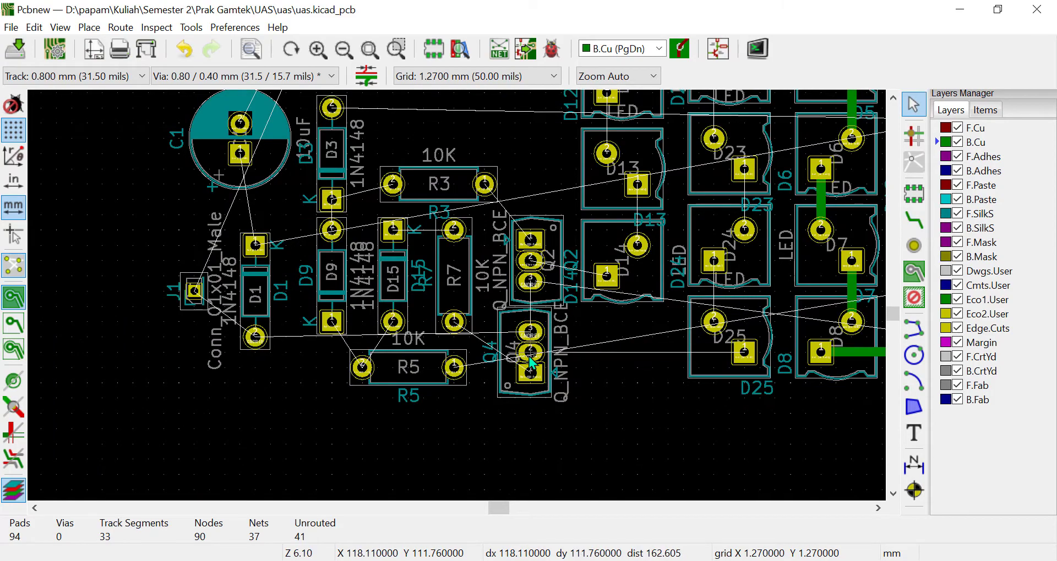
key("r")
mouse_move(530, 363)
left_mouse_down()
mouse_move(519, 448)
mouse_move(531, 347)
mouse_move(531, 358)
left_mouse_up()
scroll(540, 368, "down", 1)
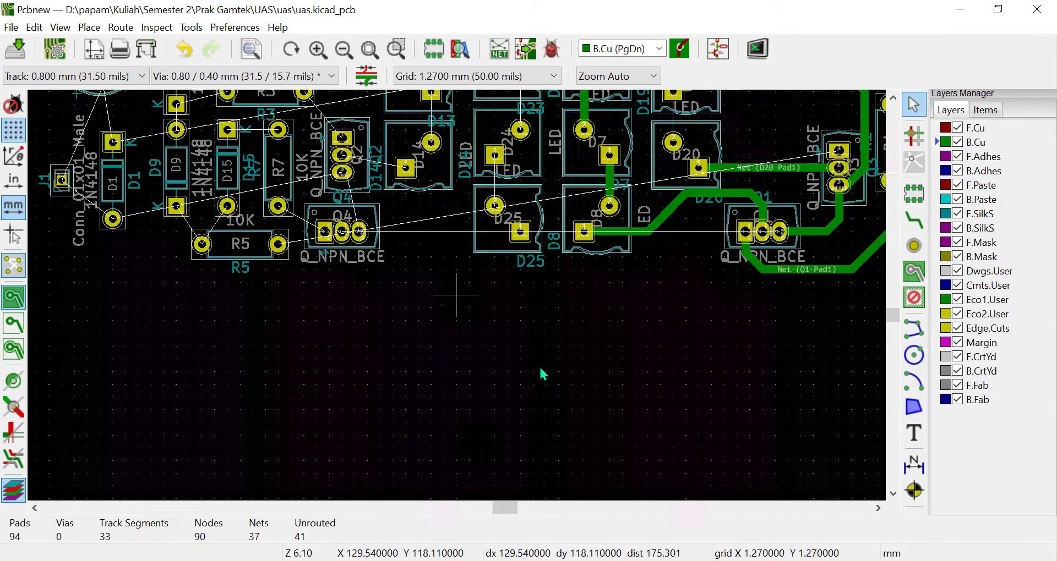
scroll(560, 431, "down", 3)
scroll(560, 430, "up", 2)
- Route a B.Cu track from Q2's lowest pad through Q4's third pad and D1's lower pad to J1
middle_click_drag(265, 291, 501, 353)
key("x")
left_click(473, 322)
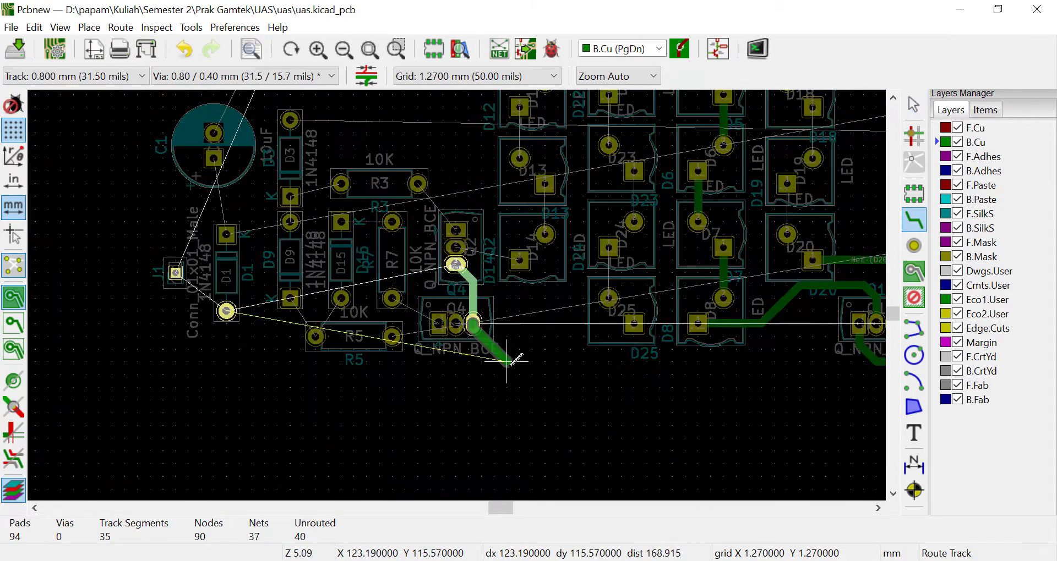
left_click(175, 273)
- Join D9's cathode pad and D15's lower pad to R5's left pad with B.Cu tracks
middle_click_drag(385, 385, 566, 420)
left_click(470, 334)
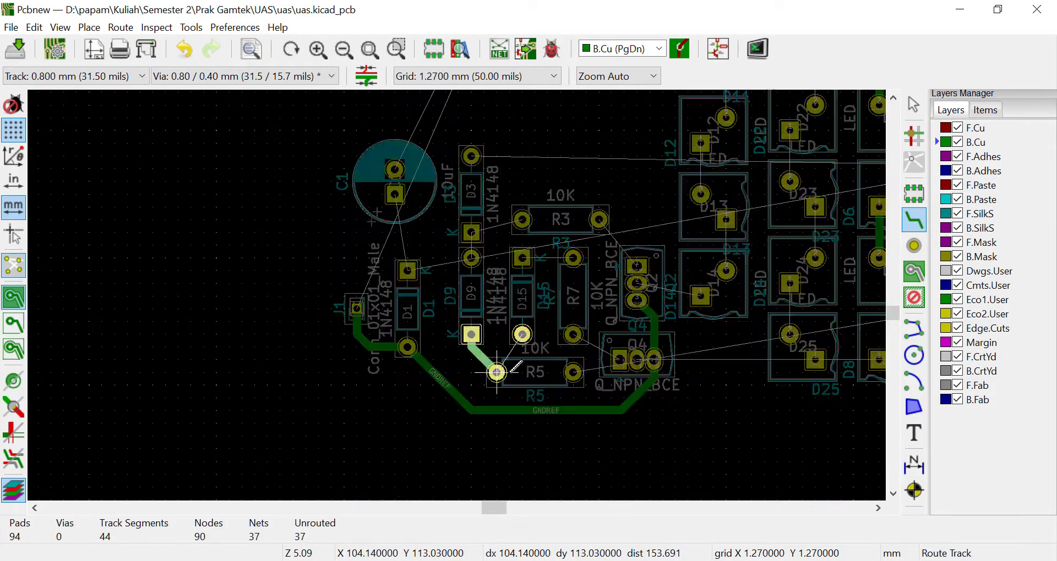
middle_click_drag(561, 357, 431, 293)
- Undo the attempted track from R5's right pad around J1
key("ctrl+z")
key("ctrl+c")
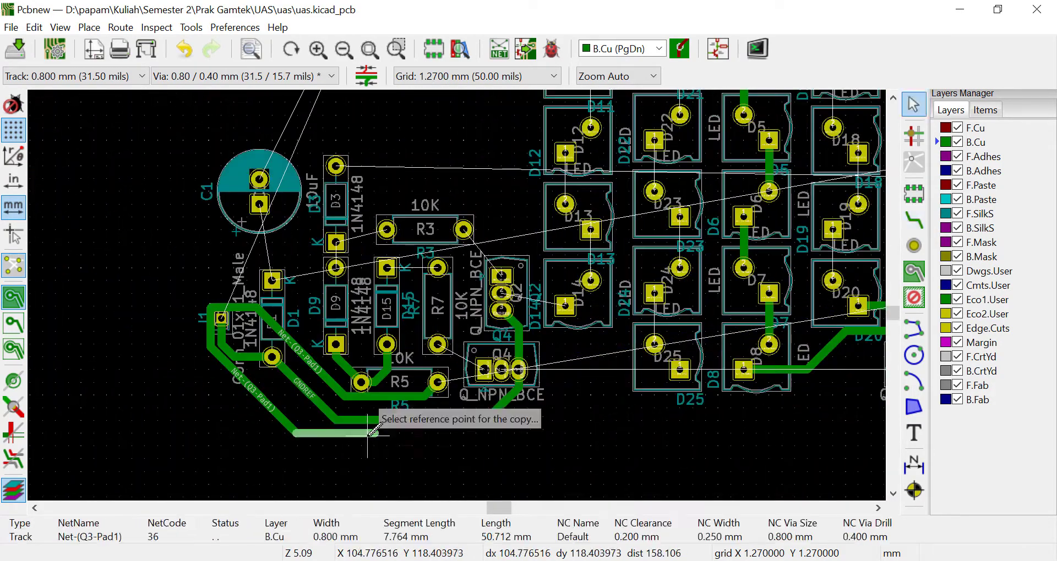
scroll(449, 298, "down", 5)
scroll(606, 275, "up", 5)
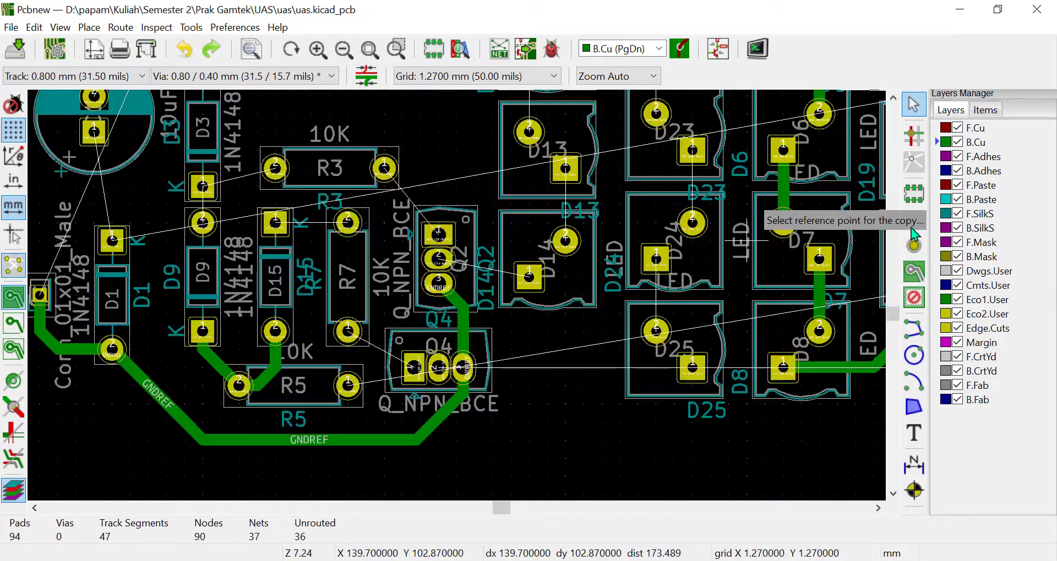
- Route B.Cu tracks from R7's lower pad to Q4's square pad and from Q2's middle pad to D14's square pad
key("x")
left_click(348, 331)
left_click(416, 349)
middle_click_drag(296, 253, 477, 326)
left_click(632, 331)
left_click(710, 350)
- Cancel a track started at Q4's middle pad and clear the GNDREF track between D1 and Q4
left_click(619, 440)
middle_click_drag(610, 418, 537, 259)
key("Escape")
key("ctrl+z")
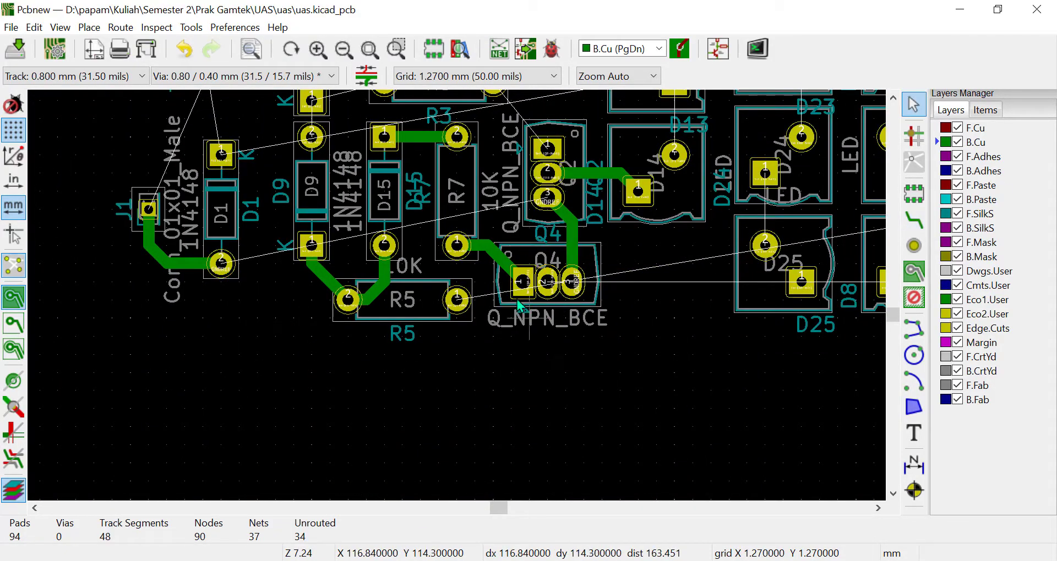
- Delete Q2's tracks to Q4 and D14 and turn Q2 horizontal directly above Q4
left_click(573, 250)
key("Delete")
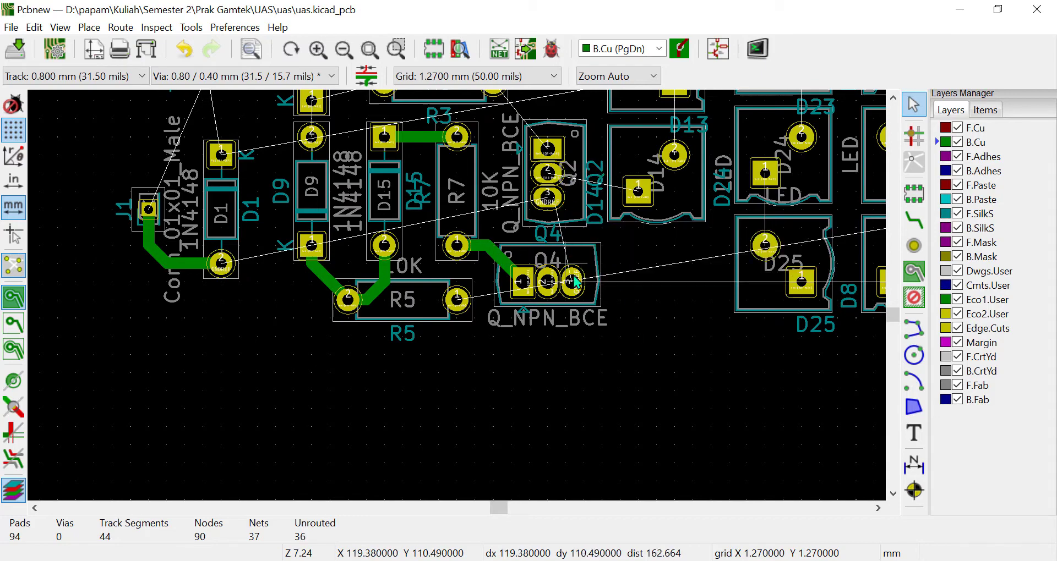
key("r")
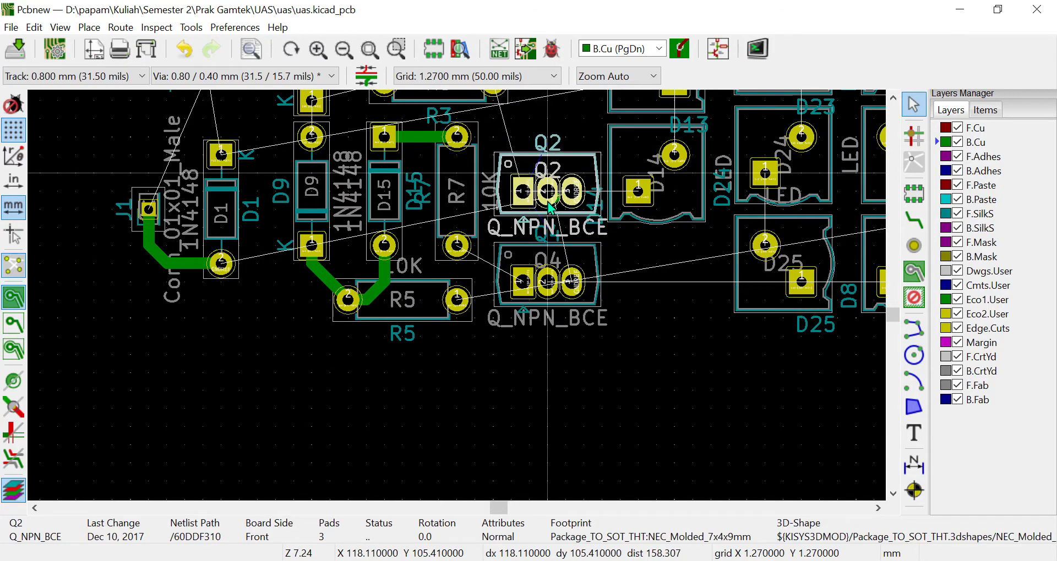
key("Escape")
- Route B.Cu tracks joining the third pads of Q4 and Q2, and from their middle pads to D25 and D14
key("x")
left_click(573, 281)
left_click(572, 191)
left_click(548, 191)
left_click(638, 191)
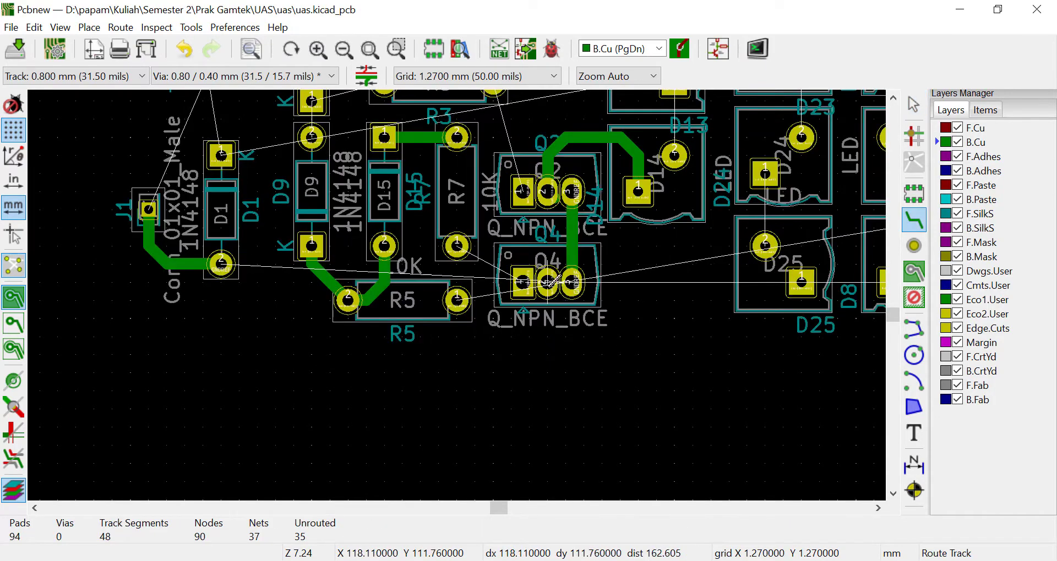
left_click(549, 282)
left_click(801, 282)
- Try routing a track from R5's right pad toward Q3's square pad and cancel it
scroll(477, 304, "down", 6)
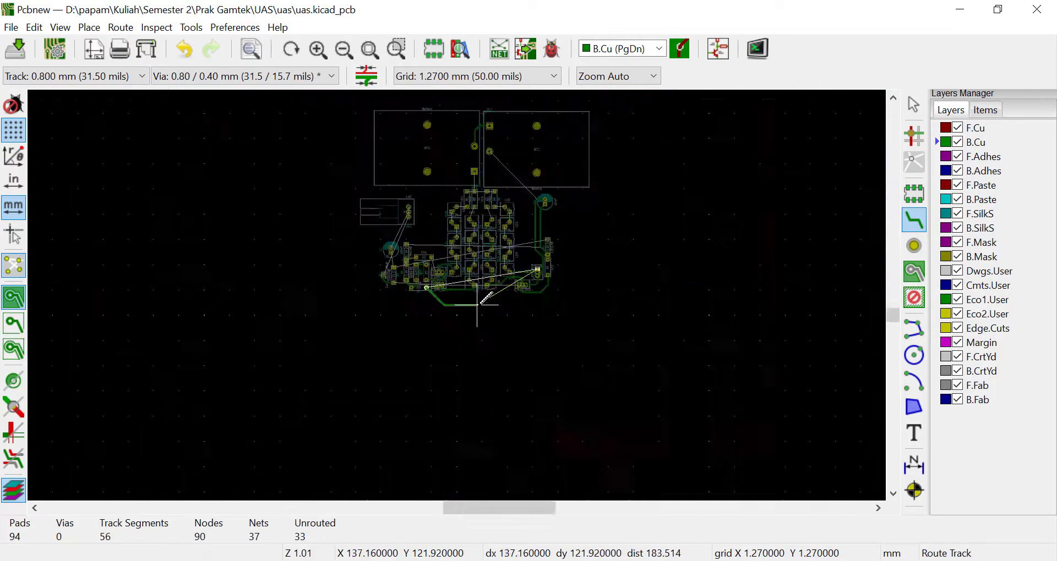
scroll(477, 304, "up", 5)
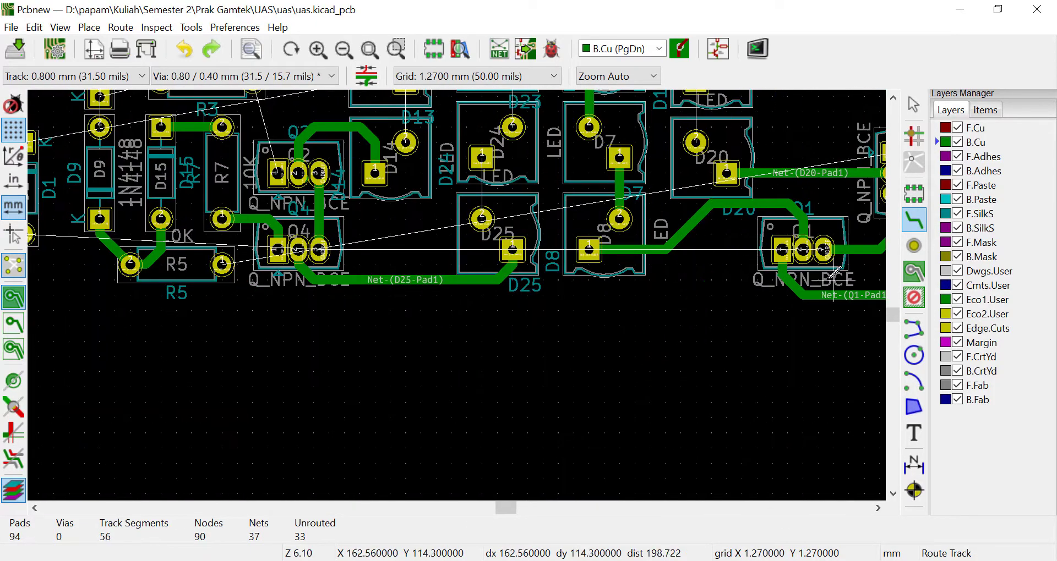
scroll(828, 242, "down", 5)
- Route B.Cu tracks from RV1's top pad to BT2's round pad and from its middle pad to C1, and join RV1's outer pads
scroll(586, 313, "up", 3)
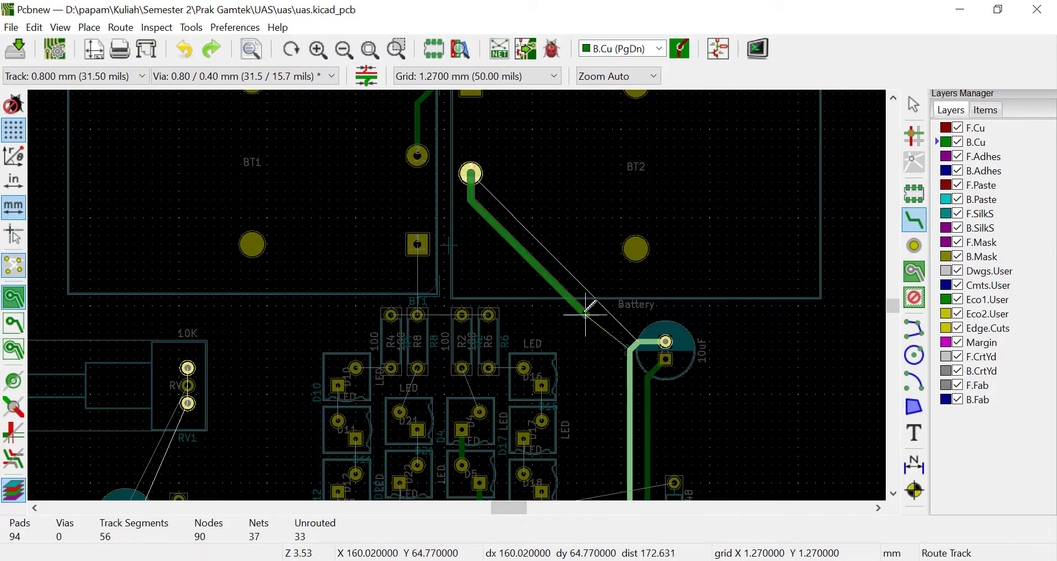
middle_click_drag(223, 332, 378, 366)
left_click(498, 265)
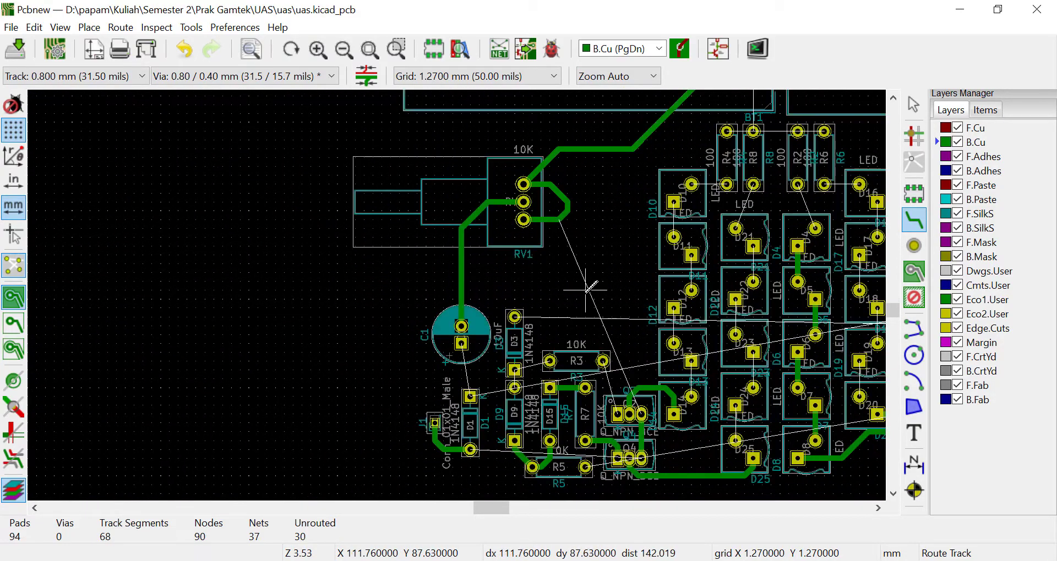
- Route B.Cu tracks from D3's cathode pad through R3 to Q2, and from BT2's round pad to C2's round pad
scroll(569, 214, "up", 2)
middle_click_drag(243, 249, 494, 347)
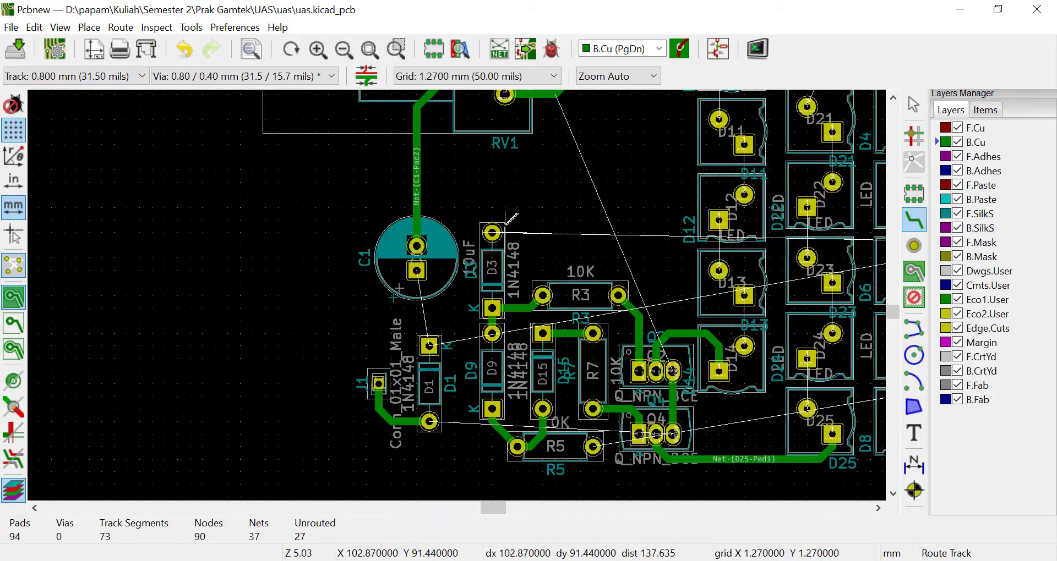
scroll(505, 216, "down", 3)
middle_click_drag(467, 295, 517, 203)
left_click(517, 203)
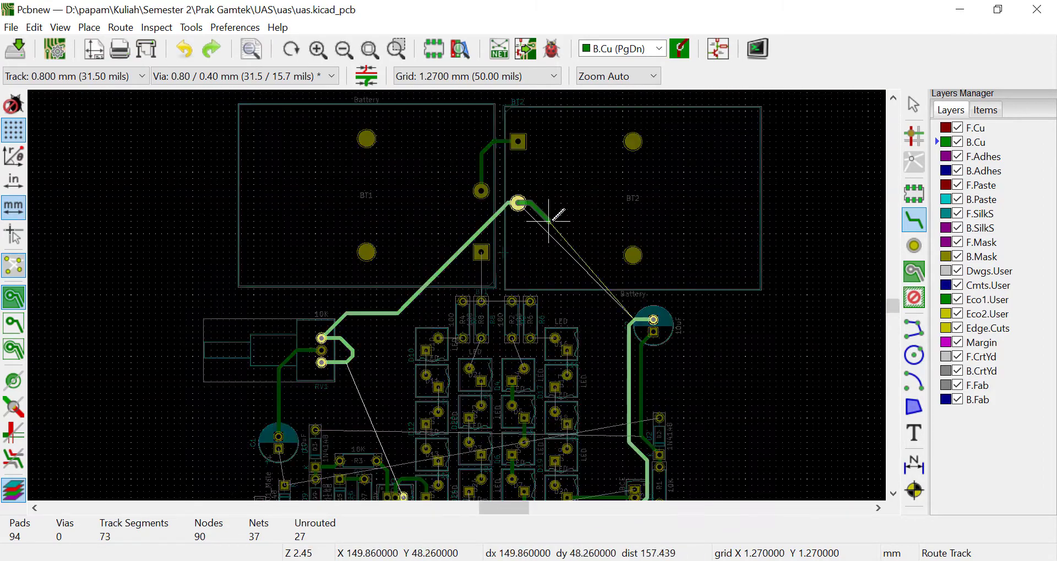
left_click(653, 300)
middle_click_drag(358, 429, 455, 319)
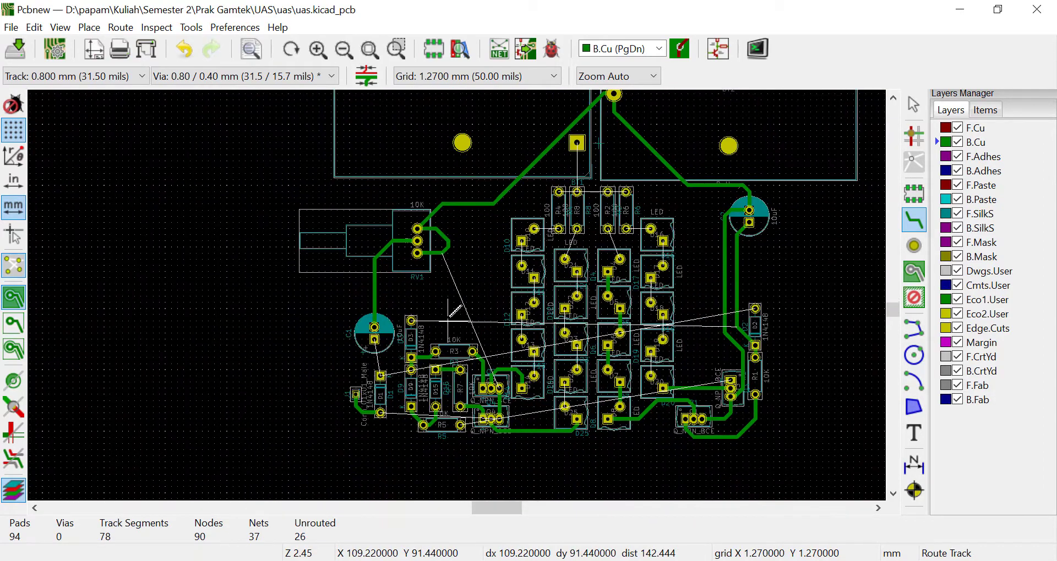
- Reroute C1's upper pad to RV1's middle pad around RV1's other side and rejoin RV1's outer pads
scroll(448, 309, "up", 4)
key("x")
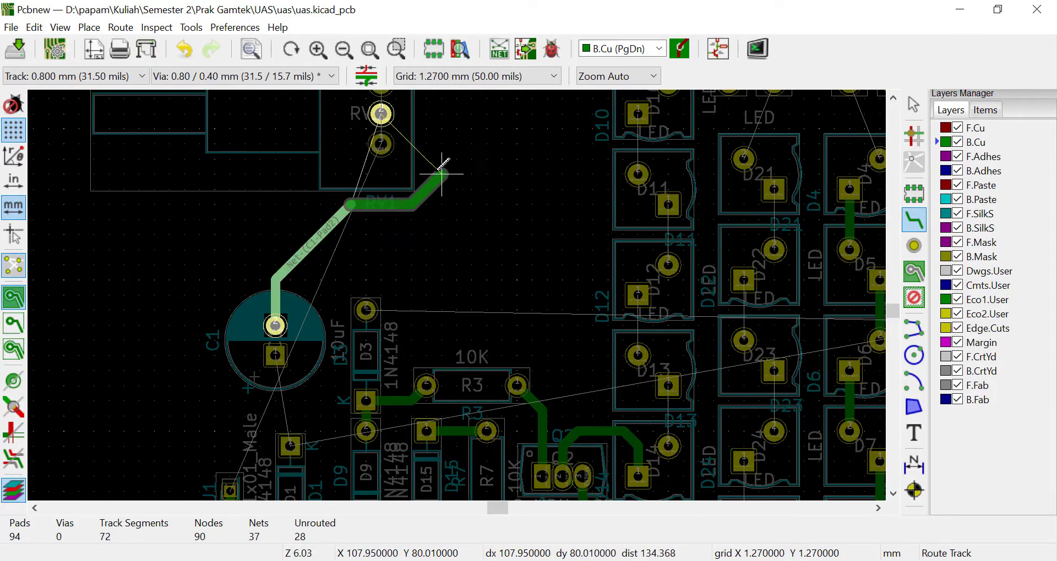
left_click(381, 114)
left_click(381, 207)
left_click(437, 448)
- Route B.Cu tracks from C1's square pad to D1's cathode pad and from J1 to RV1's lowest pad
middle_click_drag(291, 449, 493, 366)
left_click(477, 336)
left_click(432, 472)
left_click(582, 125)
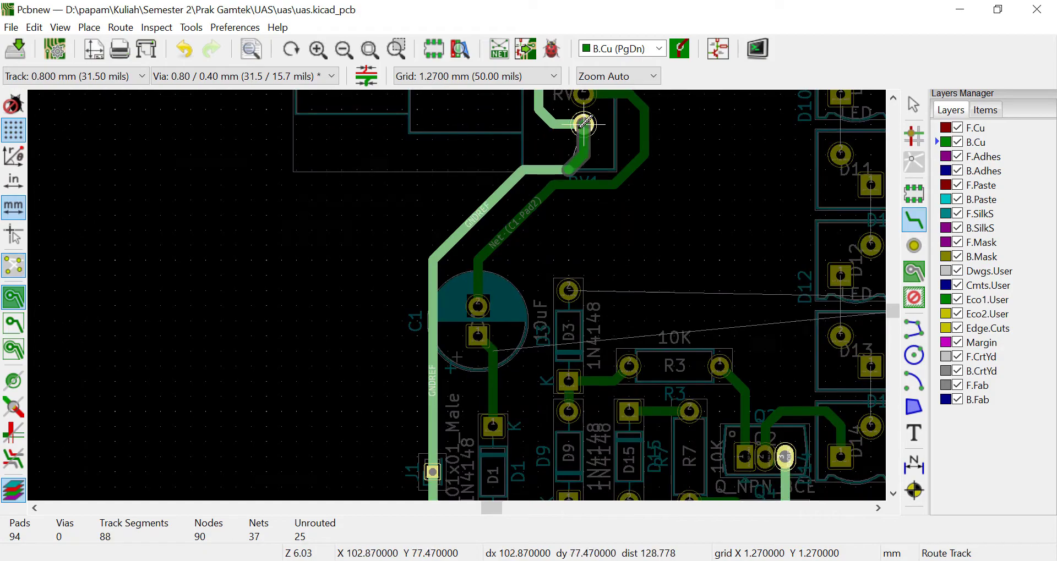
- Try routing a track from D3's upper pad toward D2's cathode pad and cancel it
scroll(452, 290, "down", 6)
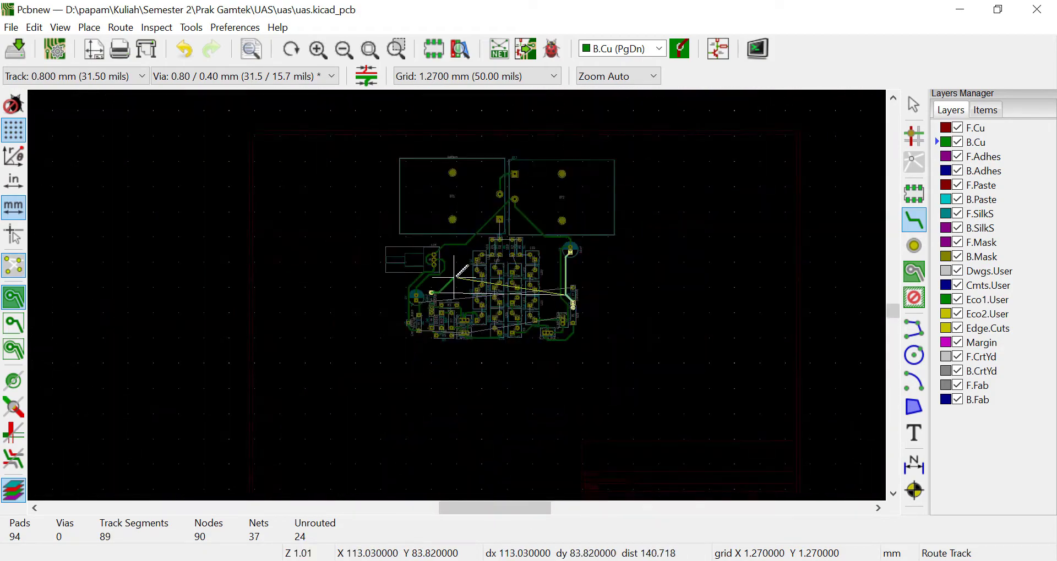
key("Escape")
key("ctrl+z")
- Try routing R5's right pad beneath the components toward Q3's square pad and cancel the track
scroll(456, 307, "up", 6)
middle_click_drag(405, 443, 350, 295)
scroll(350, 295, "down", 1)
left_click(371, 296)
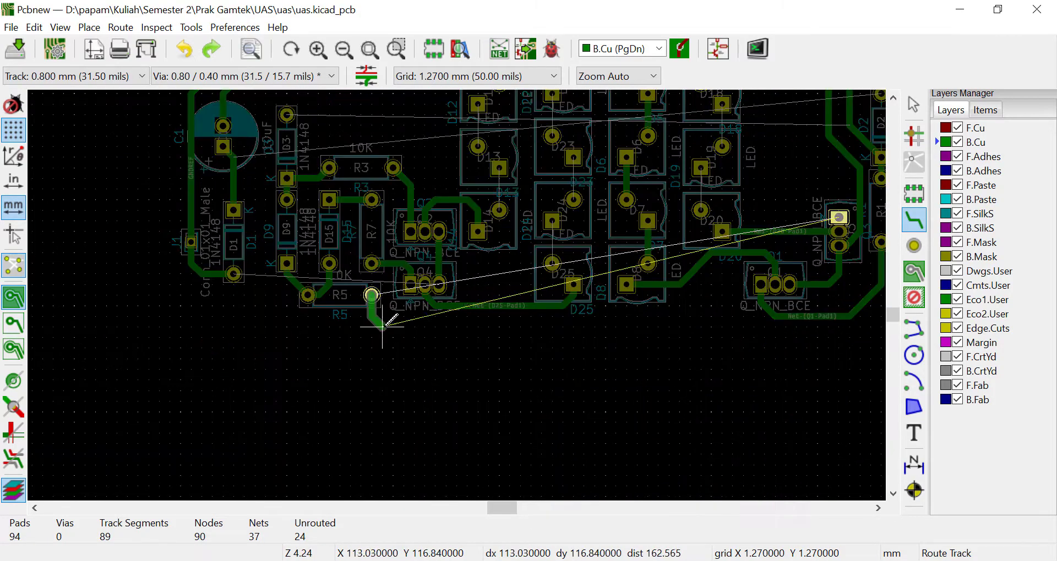
middle_click_drag(658, 327, 474, 394)
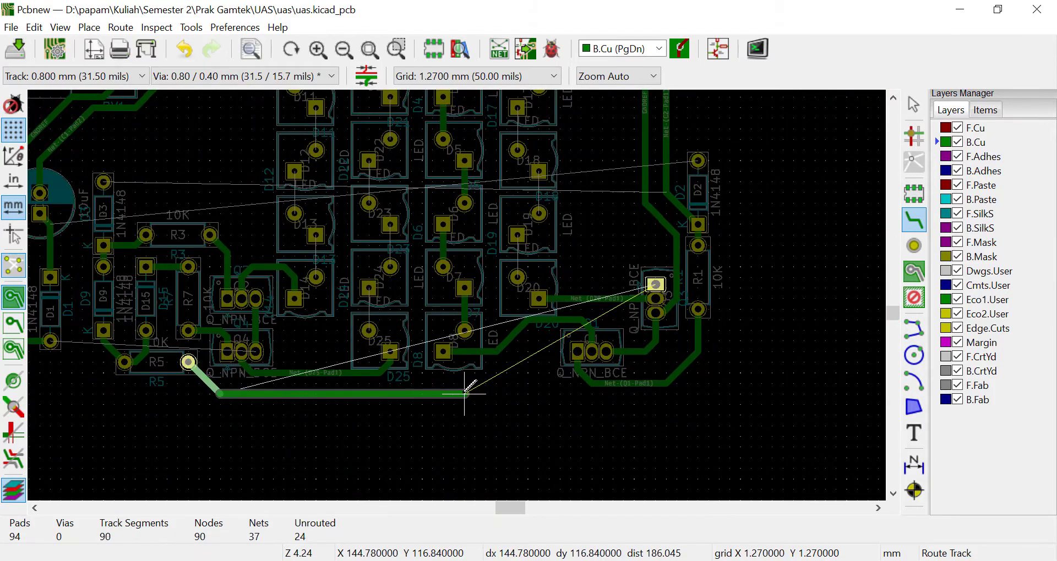
key("Escape")
- Delete Q3's tracks to D20 and Q1, and move Q3 closer to D20 with its rotation set to 180 degrees
scroll(655, 299, "up", 4)
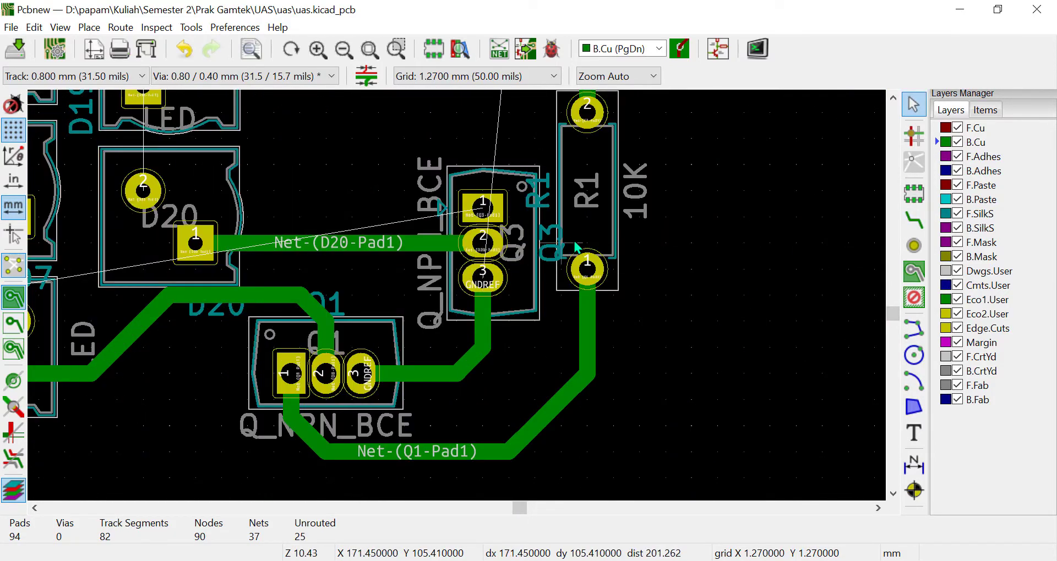
key("Delete")
key("Delete")
key("m")
key("r")
key("r")
key("r")
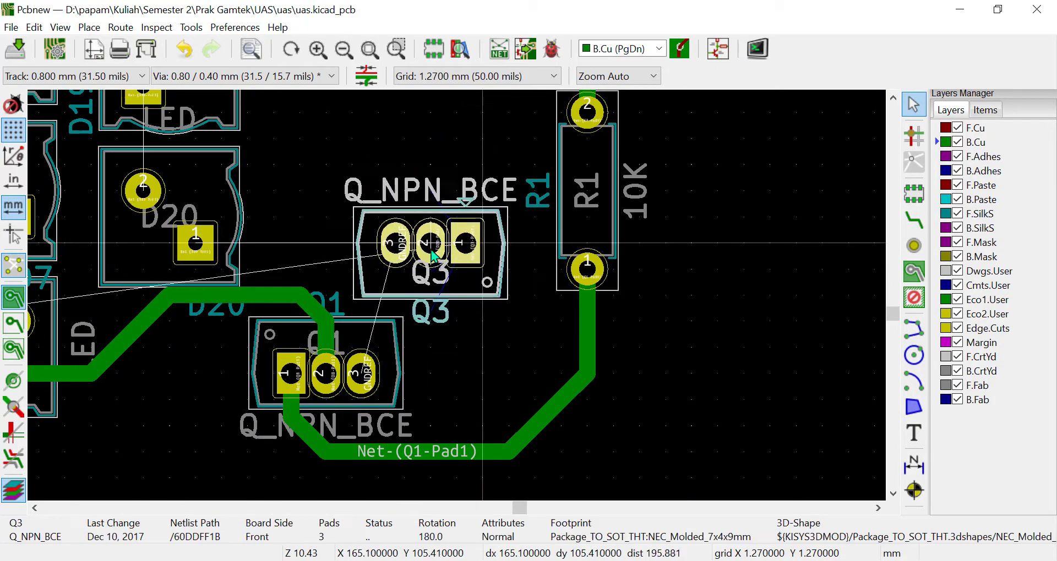
left_click(430, 243)
- Try routing B.Cu tracks from Q1's third pad to Q3's third pad and from D20's square pad to Q3's middle pad
middle_click_drag(431, 243, 461, 277)
key("x")
left_click(391, 407)
left_click(424, 278)
left_click(225, 278)
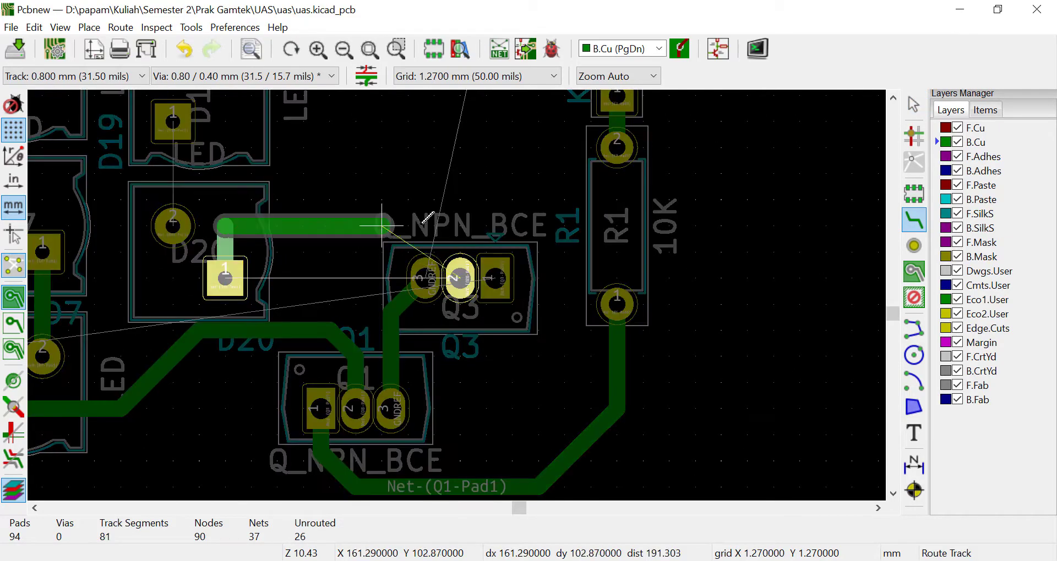
left_click(467, 256)
- Try routing tracks out of Q3's square pad and C2's round pad, and cancel both
left_click(495, 277)
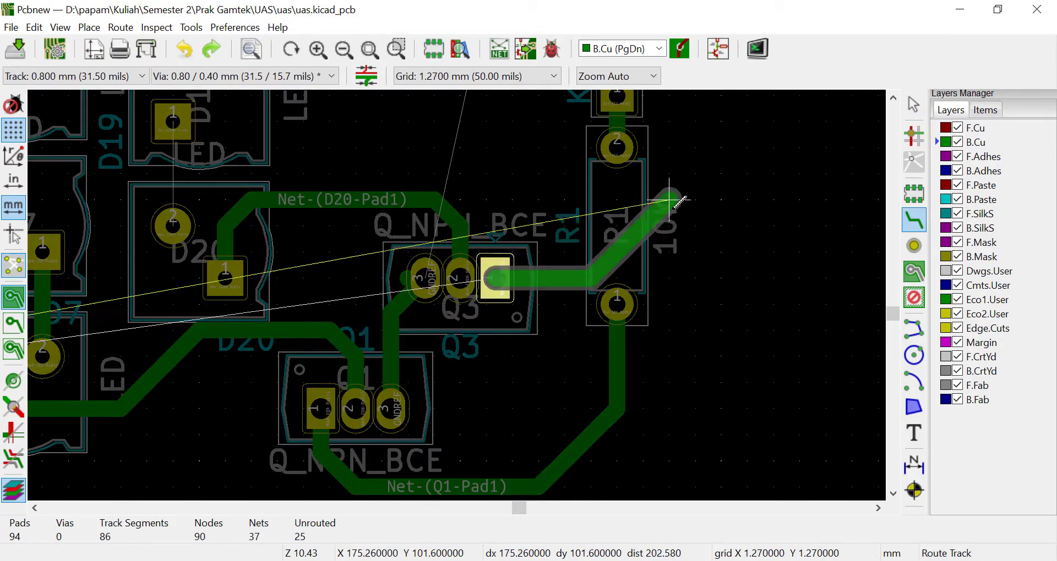
key("Escape")
key("ctrl+z")
scroll(512, 223, "down", 5)
scroll(457, 295, "up", 1)
left_click(475, 128)
middle_click_drag(508, 151, 507, 166)
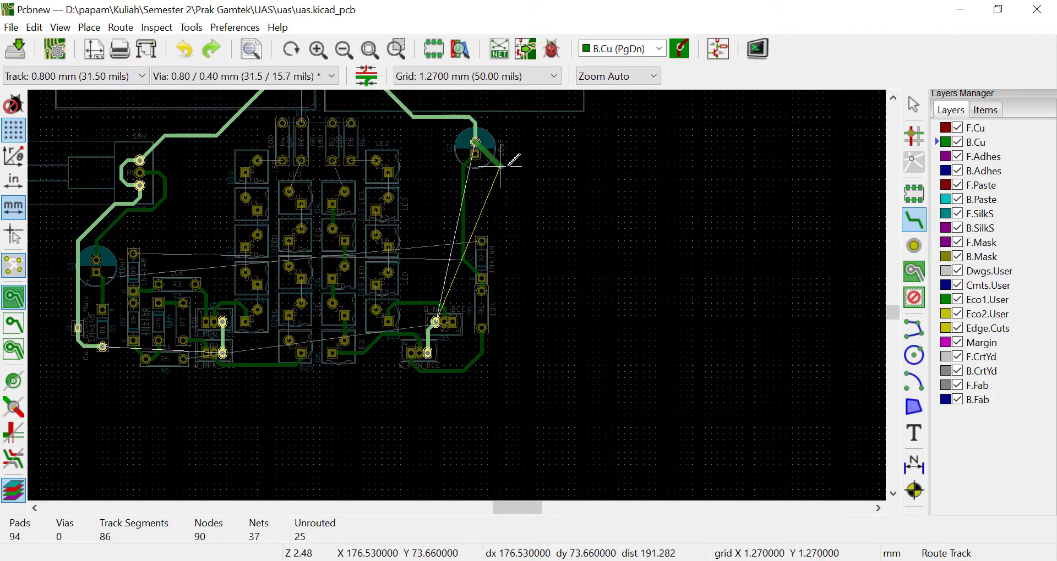
key("Escape")
scroll(549, 237, "up", 3)
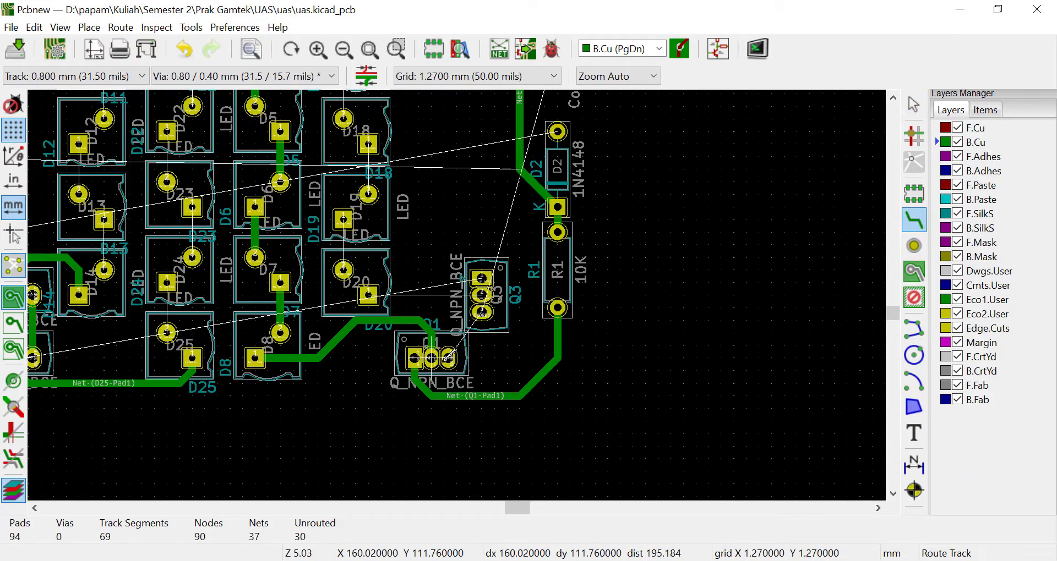
- Route B.Cu tracks from D20's square pad to Q3's middle pad and outward from Q3's square pad past R1
left_click(369, 294)
left_click(481, 294)
left_click(482, 278)
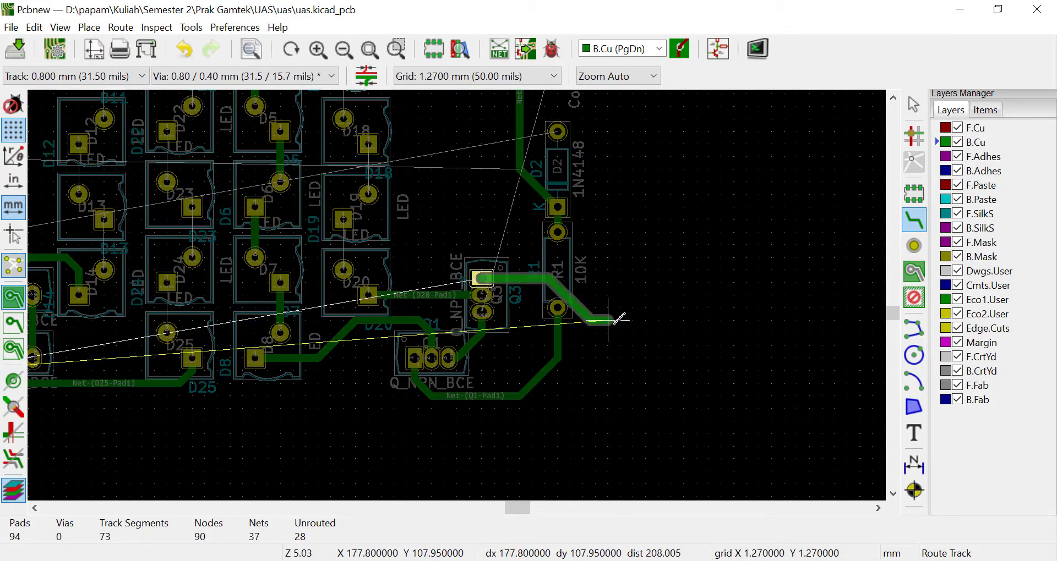
scroll(610, 320, "down", 5)
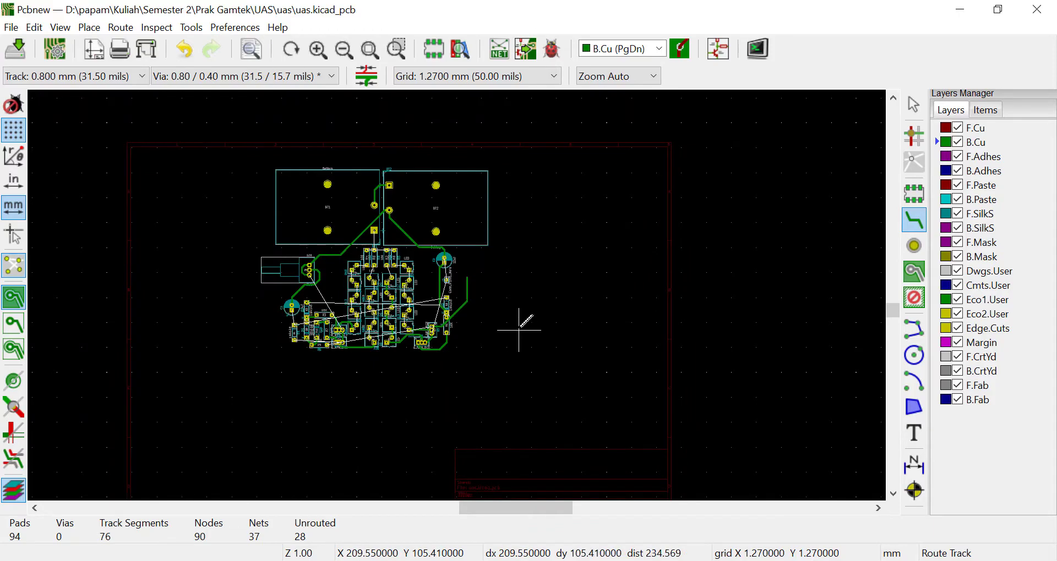
scroll(519, 330, "up", 5)
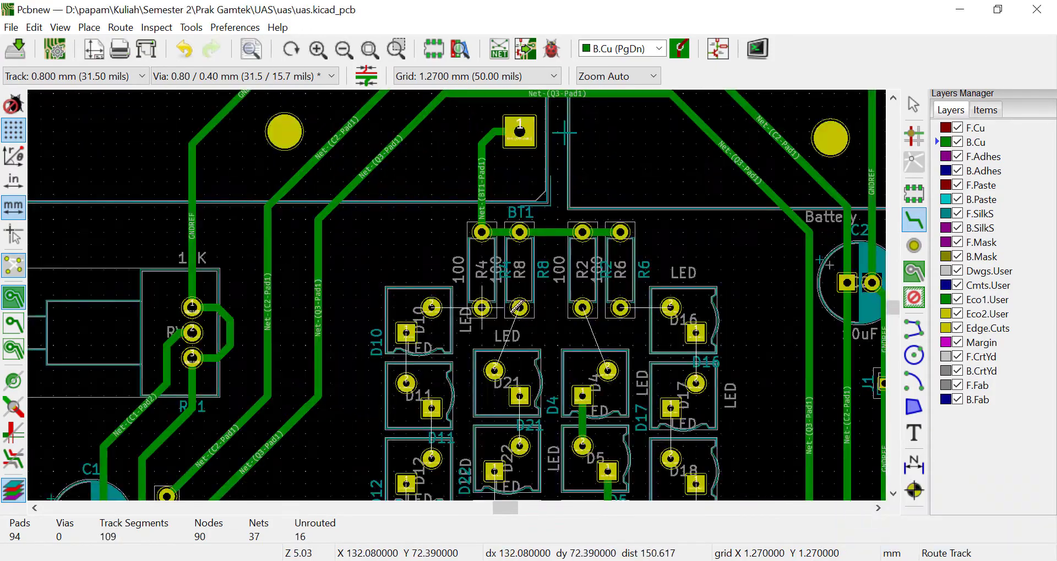
- Route B.Cu tracks from R4 to D10, D10 to D11, R8 to D21, and R2 to D4
left_click(482, 307)
left_click(432, 307)
left_click(406, 333)
left_click(406, 383)
left_click(519, 308)
left_click(494, 371)
left_click(583, 307)
left_click(607, 371)
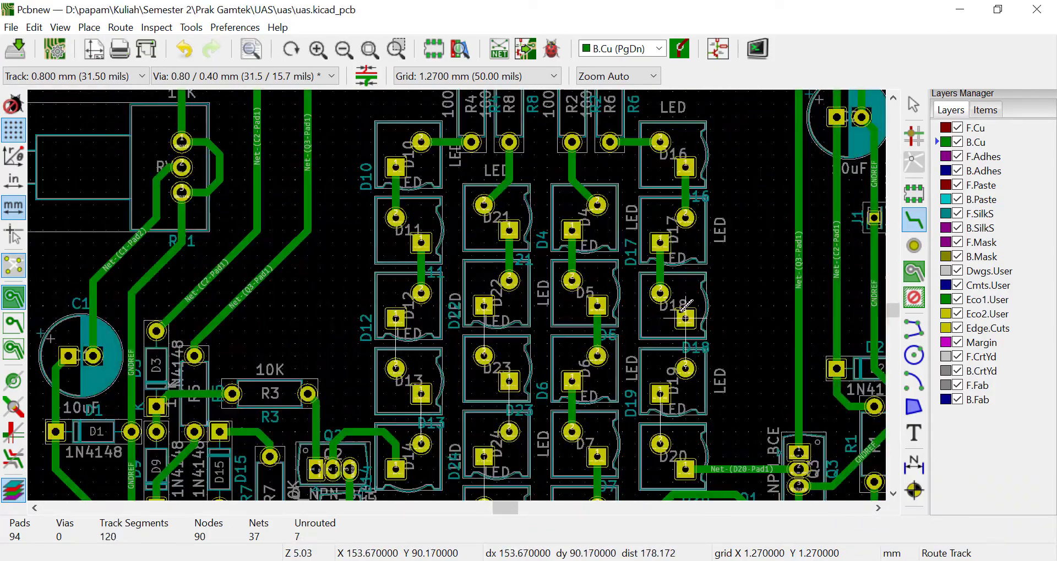
- Route the remaining B.Cu tracks linking D18, D19 and D20 in one LED column and D22 through D25 in the other
left_click(685, 318)
left_click(685, 369)
left_click(660, 394)
left_click(659, 444)
left_click(509, 432)
left_click(509, 382)
left_click(484, 356)
left_click(484, 306)
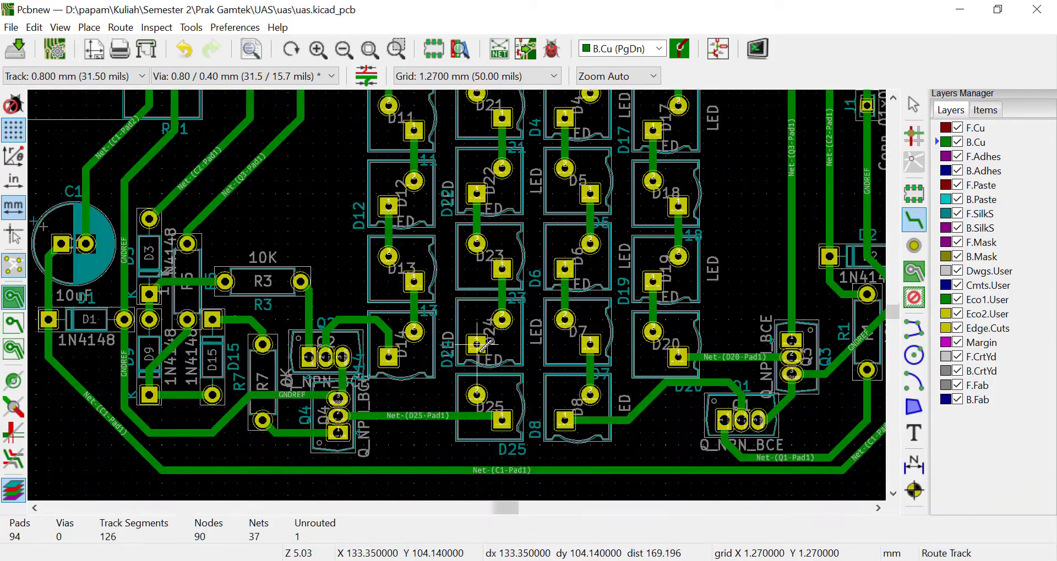
left_click(484, 346)
- Examine the fully routed board with its components in the 3D Viewer and close the viewer
scroll(485, 346, "down", 5)
scroll(528, 275, "up", 3)
left_click(60, 27)
left_click(106, 99)
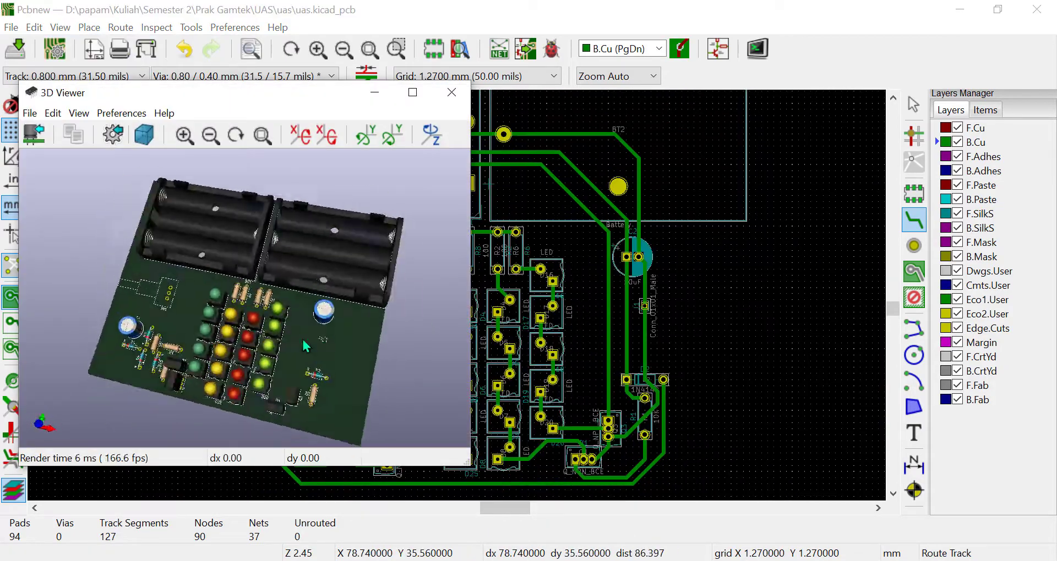
left_click(451, 92)
- Draw a closed rectangular board outline about 96.5 mm tall on Edge.Cuts around both battery holders and the circuit
scroll(552, 337, "down", 2)
left_click(988, 328)
left_click(912, 329)
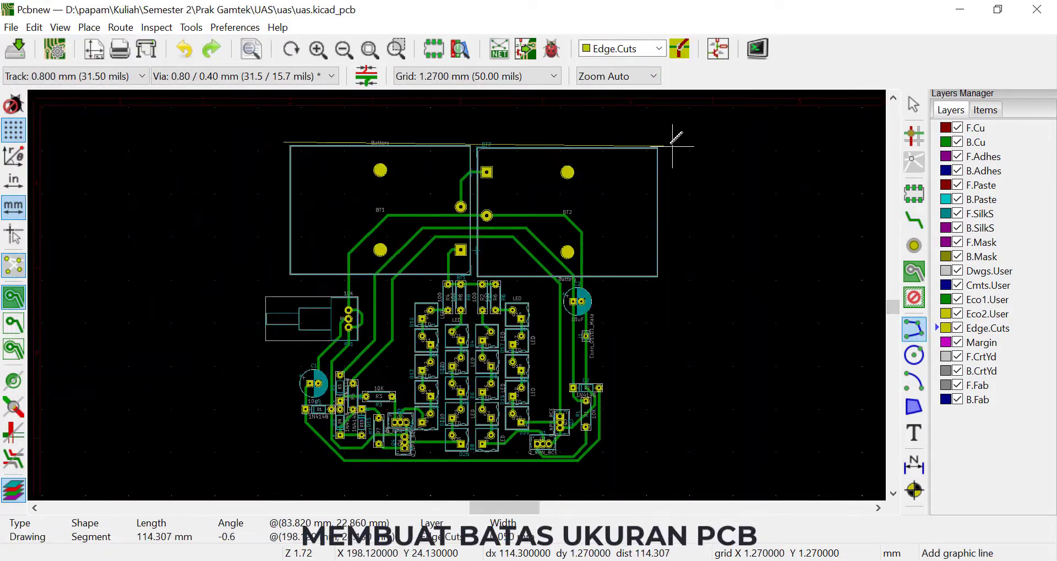
left_click(663, 470)
left_click(283, 470)
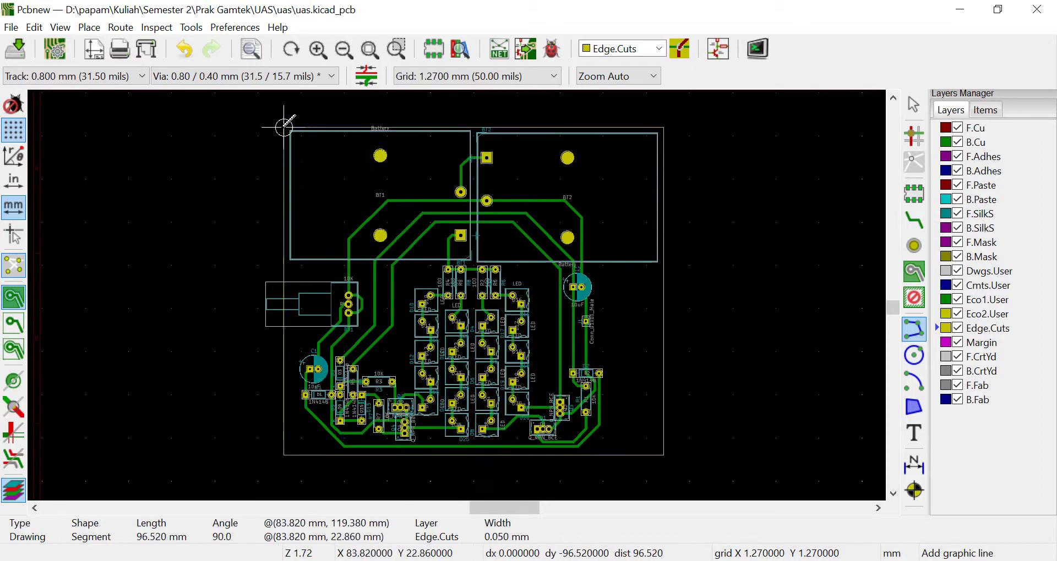
left_click(283, 142)
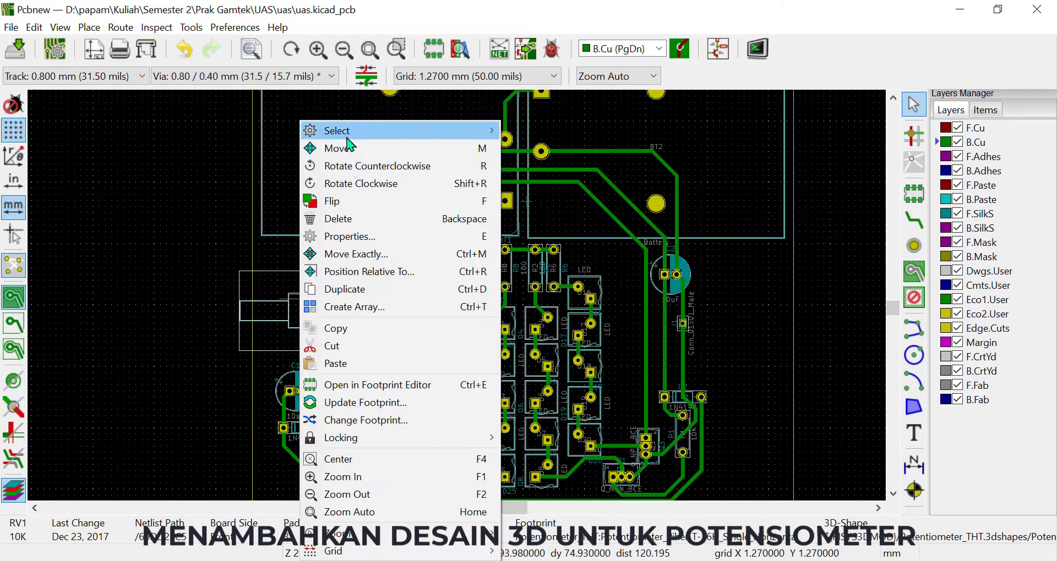
- Add POTENTIOMETER.STEP as a 3D model for RV1 and rotate it -90 degrees about X and -90 degrees about Z
left_click(447, 238)
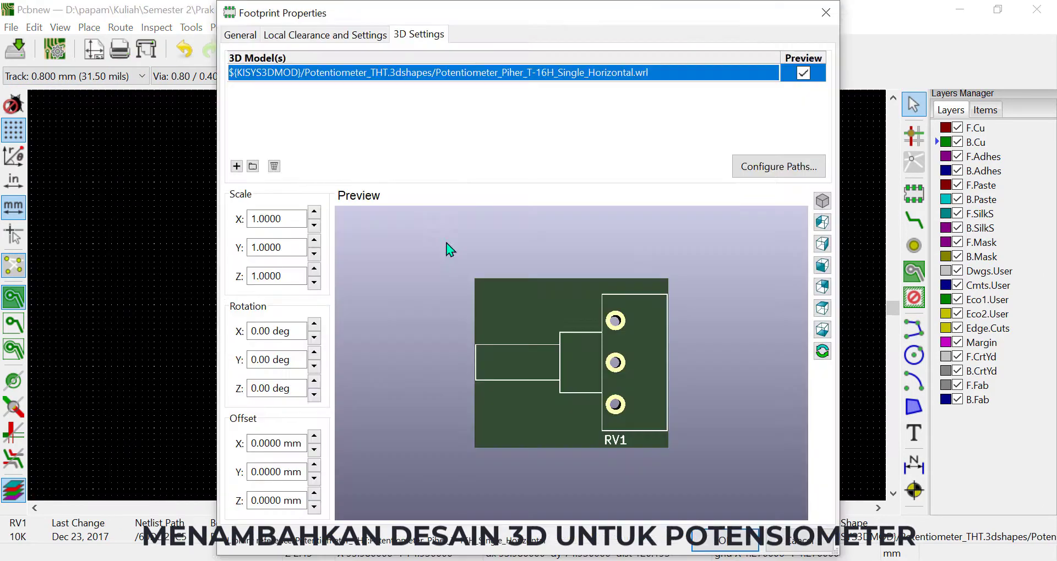
left_click(253, 166)
left_click(643, 424)
left_click(314, 395)
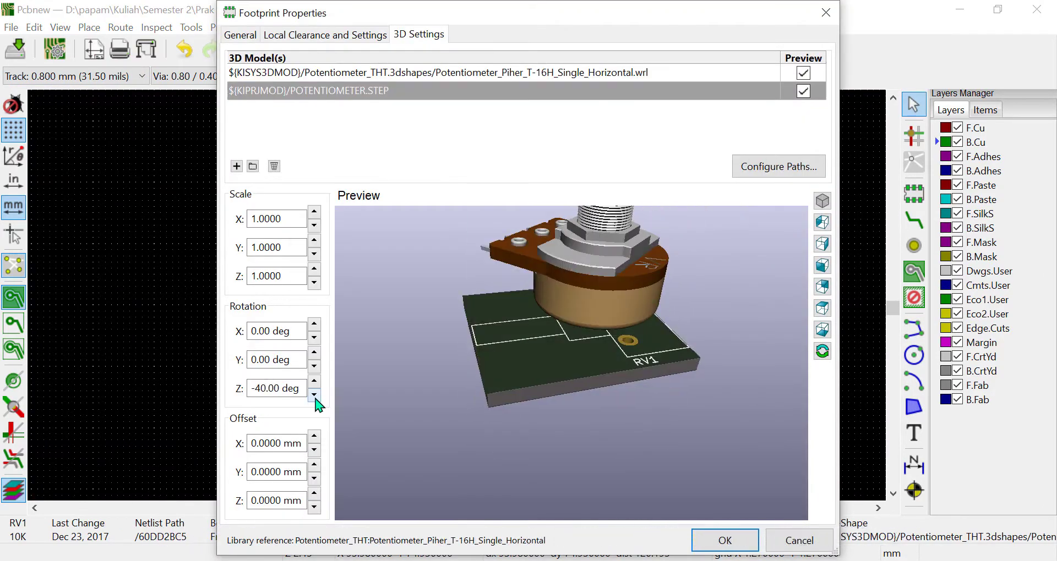
left_click(314, 336)
left_click(315, 341)
- Offset RV1's potentiometer model to X -5 mm, Y 5.5 mm and Z 12.5 mm
left_click(315, 451)
left_click(314, 464)
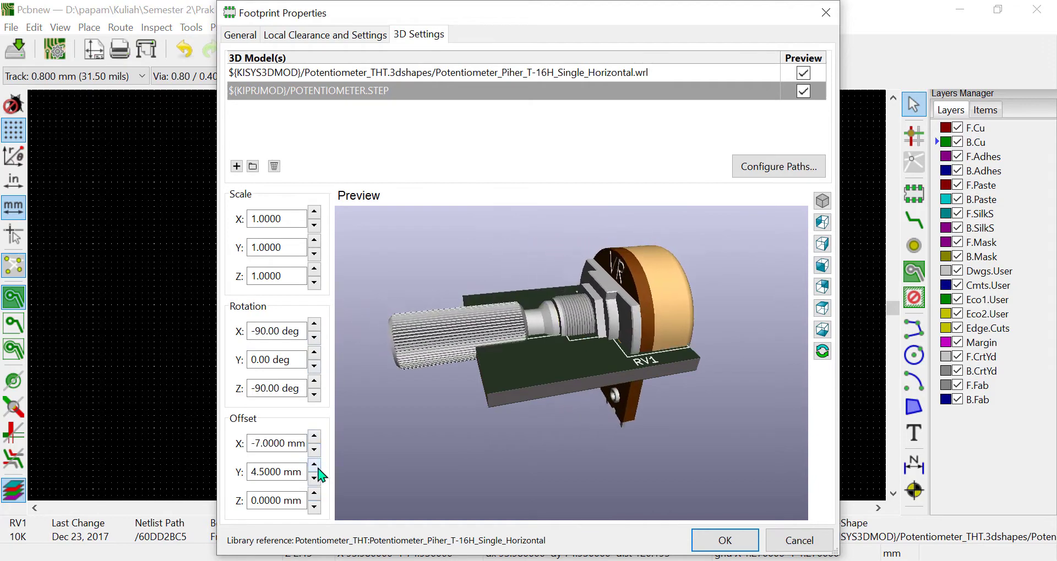
left_click(315, 493)
left_click(315, 494)
left_click(314, 494)
left_click(313, 478)
left_click(314, 436)
left_click(313, 465)
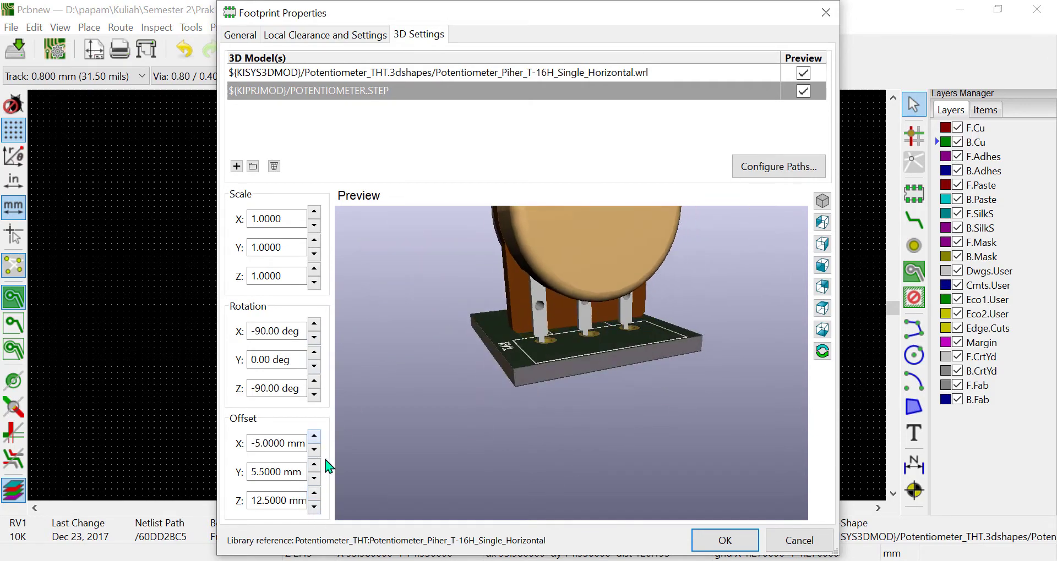
- Reduce the potentiometer model's Y and Z offsets to seat its pins in the pads, and apply the footprint properties
left_click(314, 507)
left_click(315, 478)
left_click_drag(572, 374, 697, 295)
left_click(315, 507)
left_click(724, 541)
- Examine the potentiometer's placement on the board from another angle in the 3D Viewer
left_click(60, 27)
left_click(88, 93)
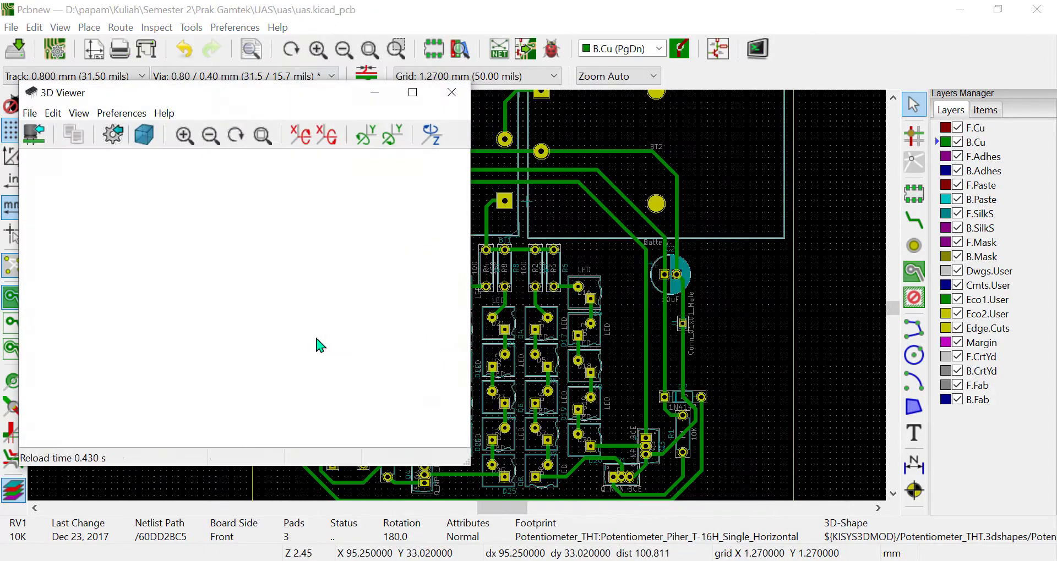
left_click_drag(315, 333, 242, 352)
left_click(377, 103)
scroll(603, 305, "down", 1)
- Save the board and export it as a STEP file
key("ctrl+s")
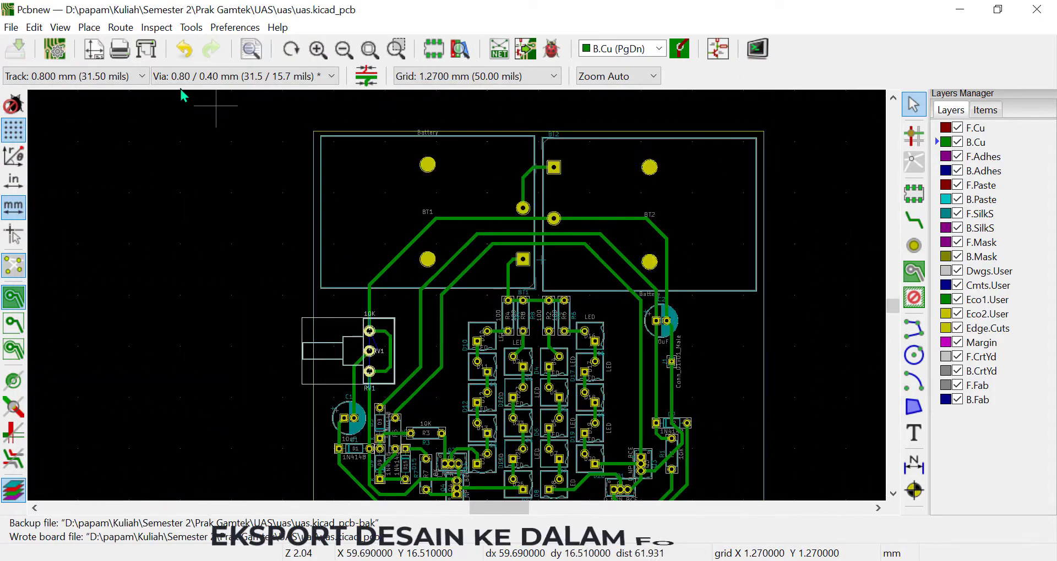
left_click(34, 27)
mouse_move(11, 27)
mouse_move(49, 139)
left_click(228, 207)
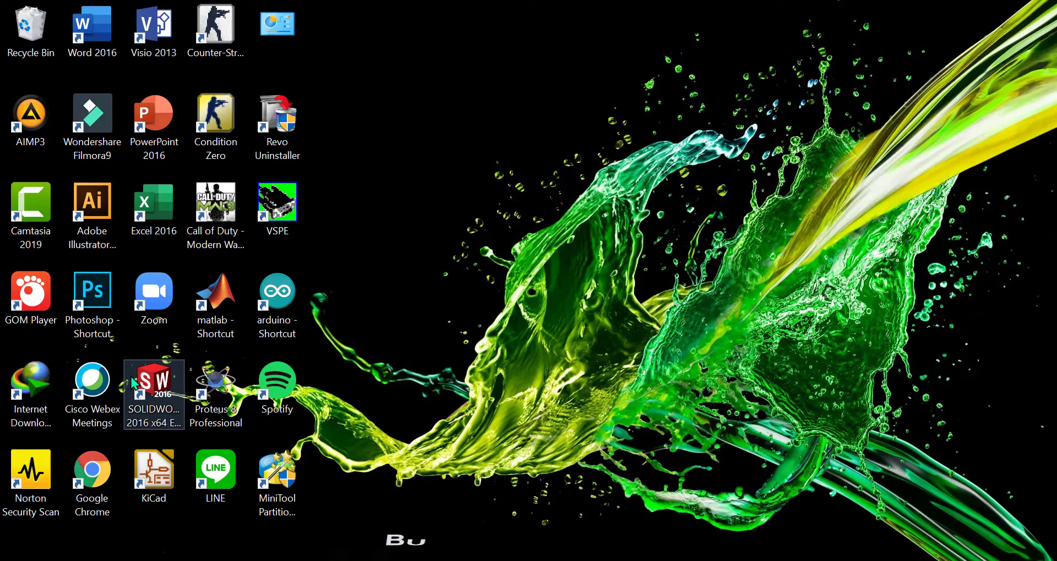
- Switch to SOLIDWORKS 2016, open uas.step from the UAS\uas folder and dismiss the What's Wrong report
double_click(154, 385)
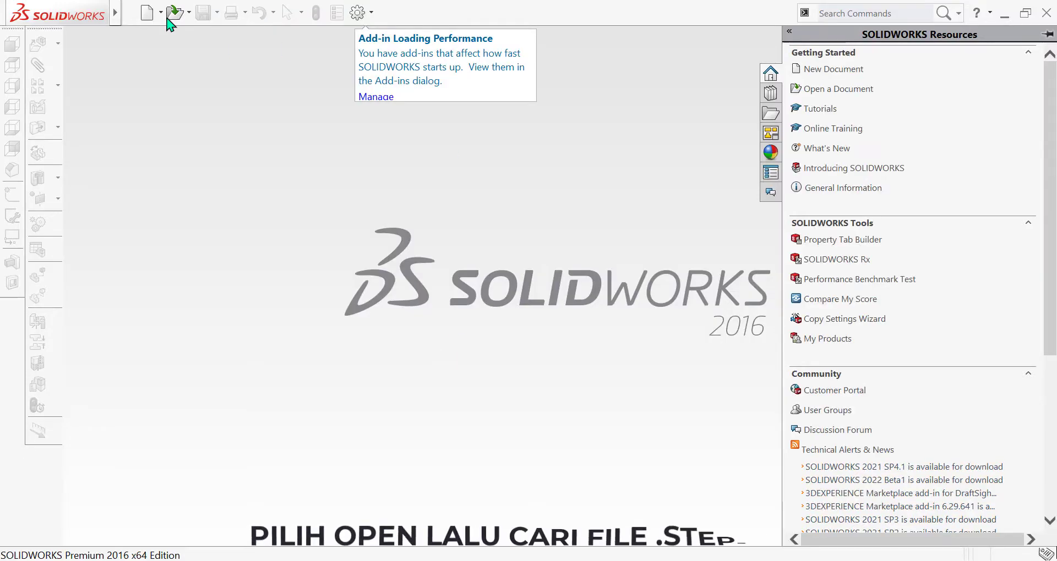
left_click(173, 12)
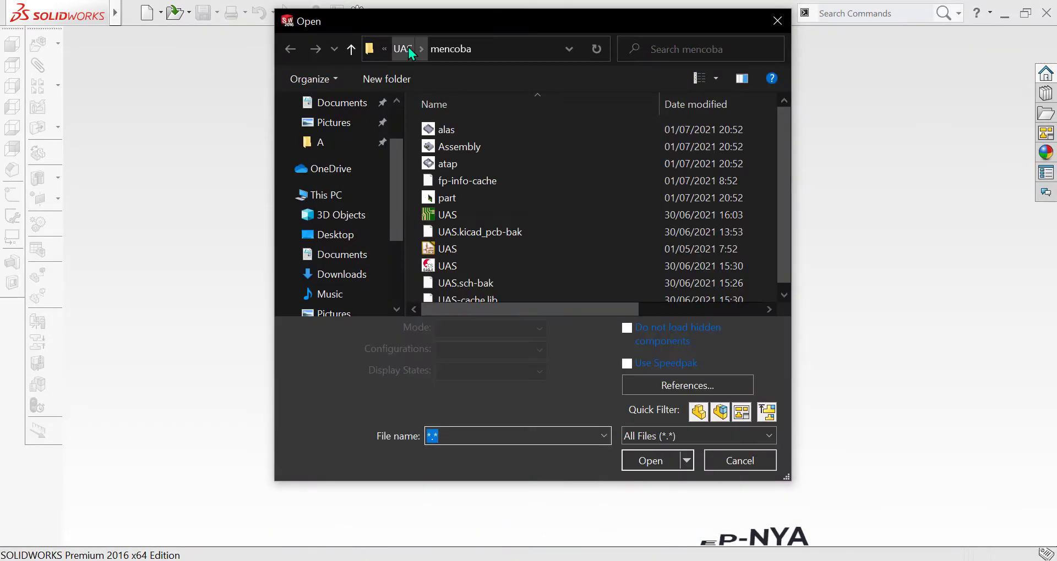
left_click(409, 47)
double_click(499, 163)
left_click(456, 266)
left_click(651, 461)
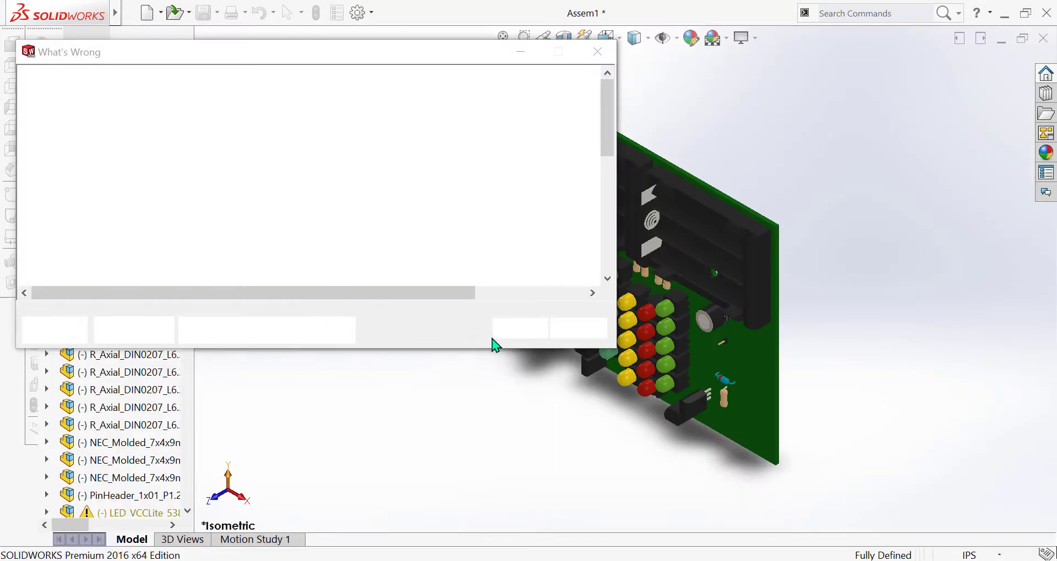
left_click(516, 330)
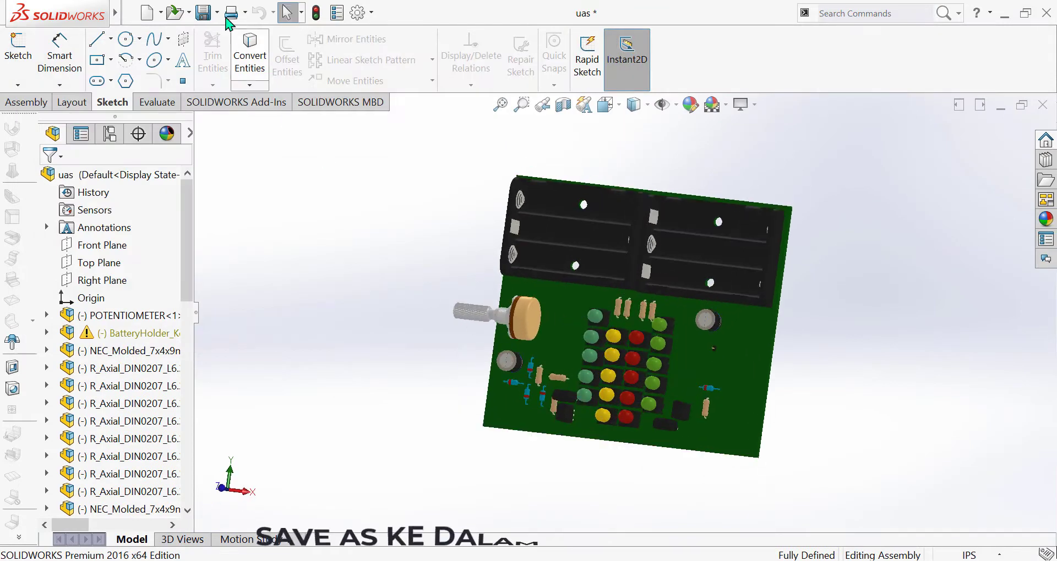
- Save the imported board assembly as a Part (*.prt;*.sldprt) file named rangkaian
left_click(216, 12)
left_click(236, 55)
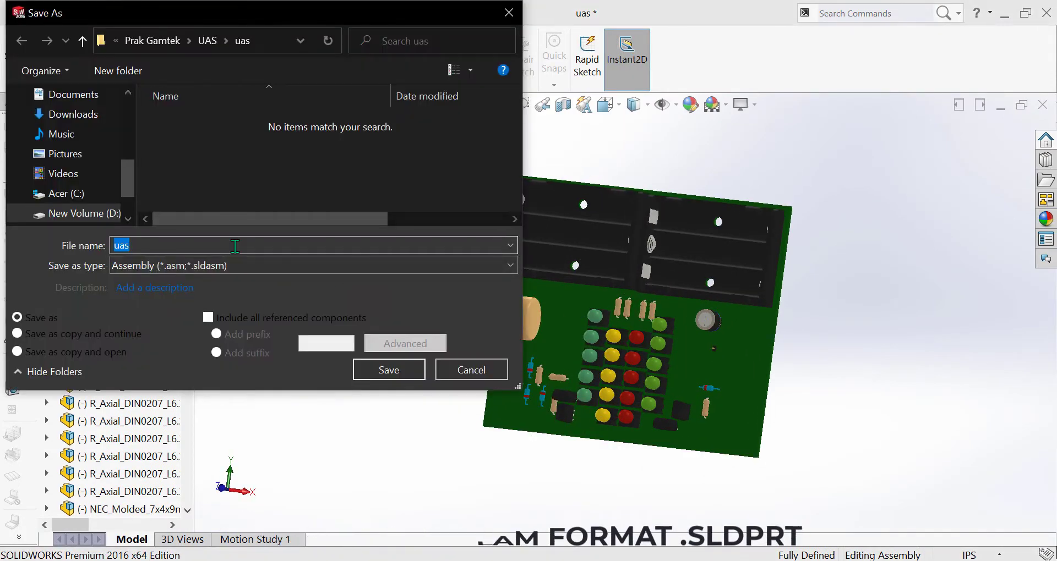
left_click(261, 265)
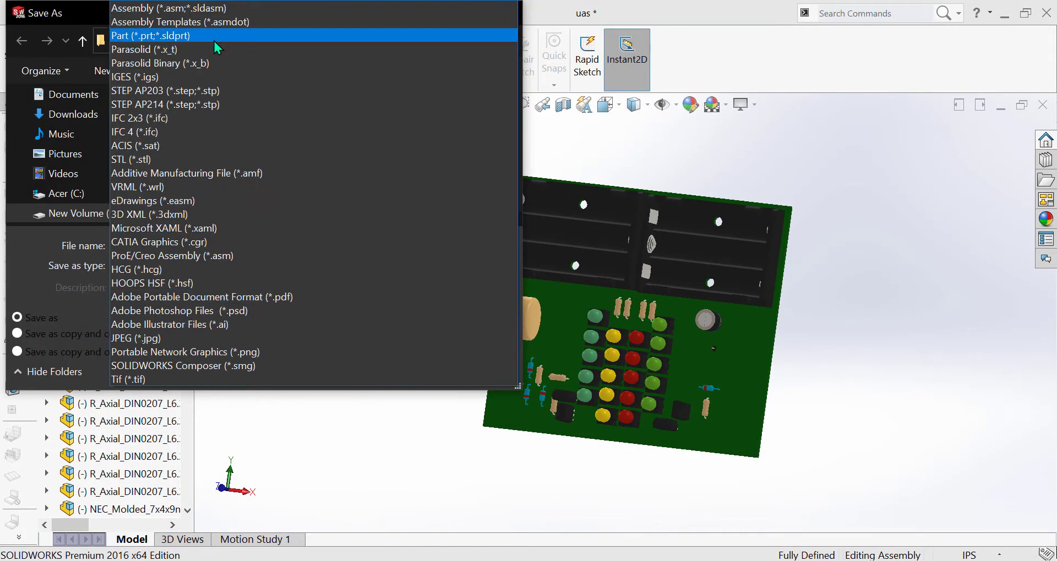
left_click(214, 39)
type("rangkaian")
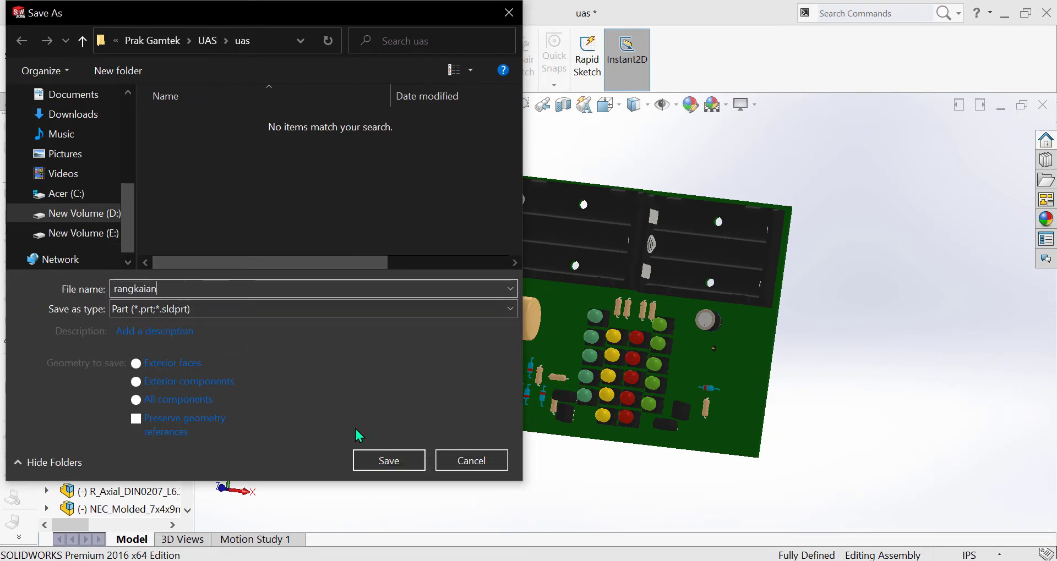
left_click(408, 460)
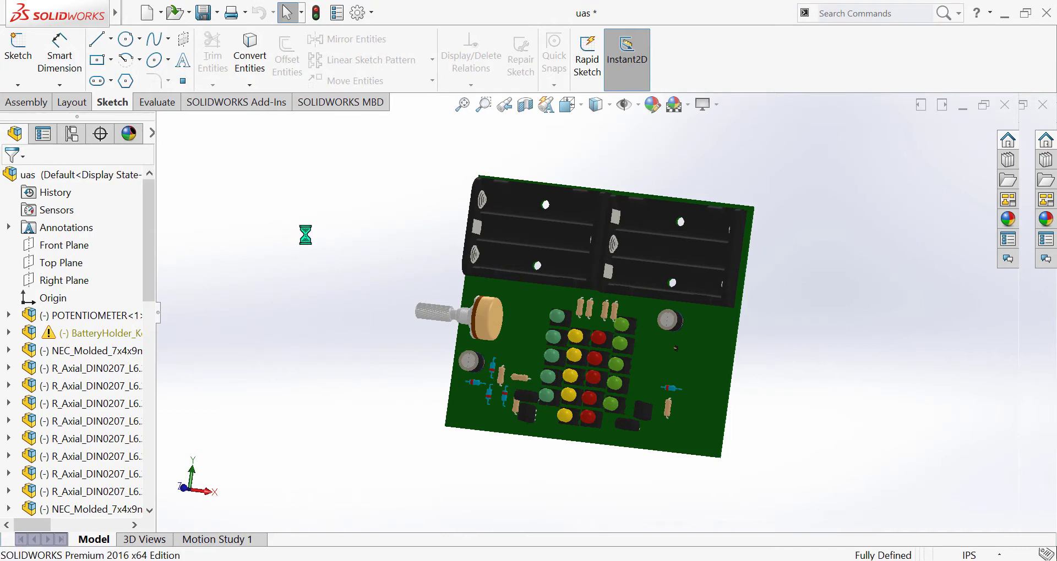
- Open the rangkaian part, dismissing the import dialogs
left_click(175, 12)
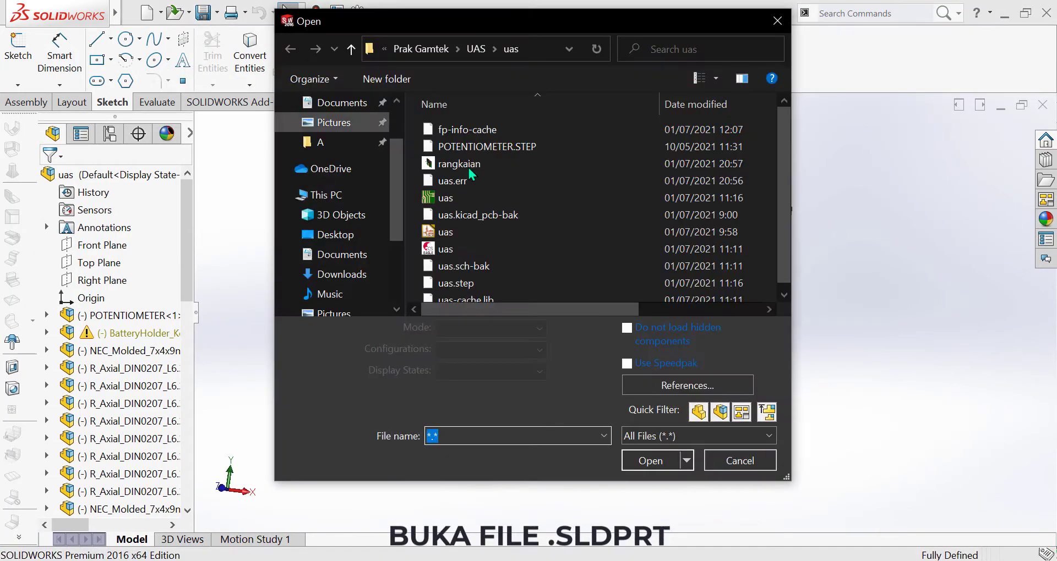
double_click(457, 161)
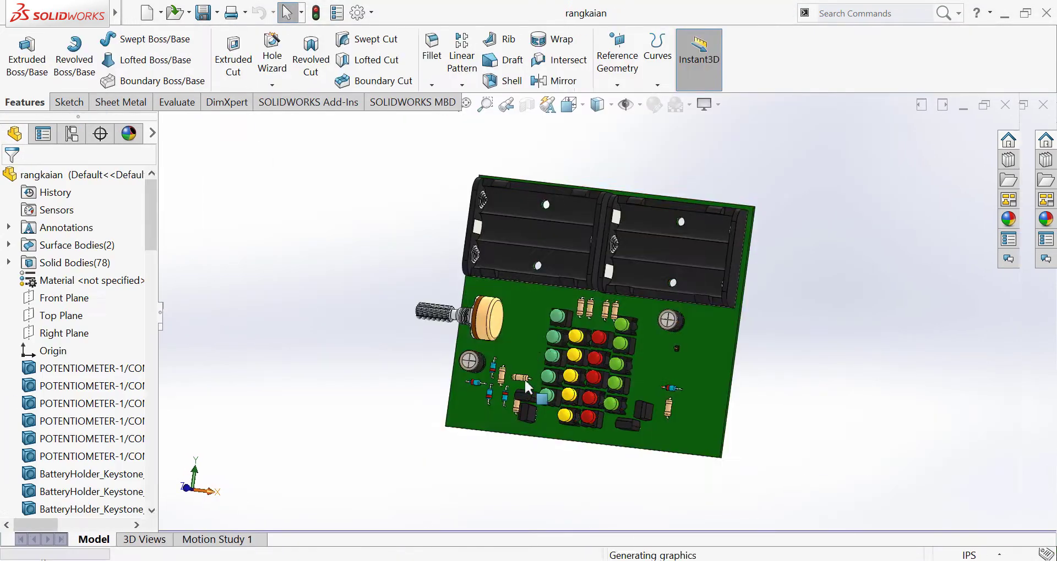
left_click(465, 297)
left_click(633, 325)
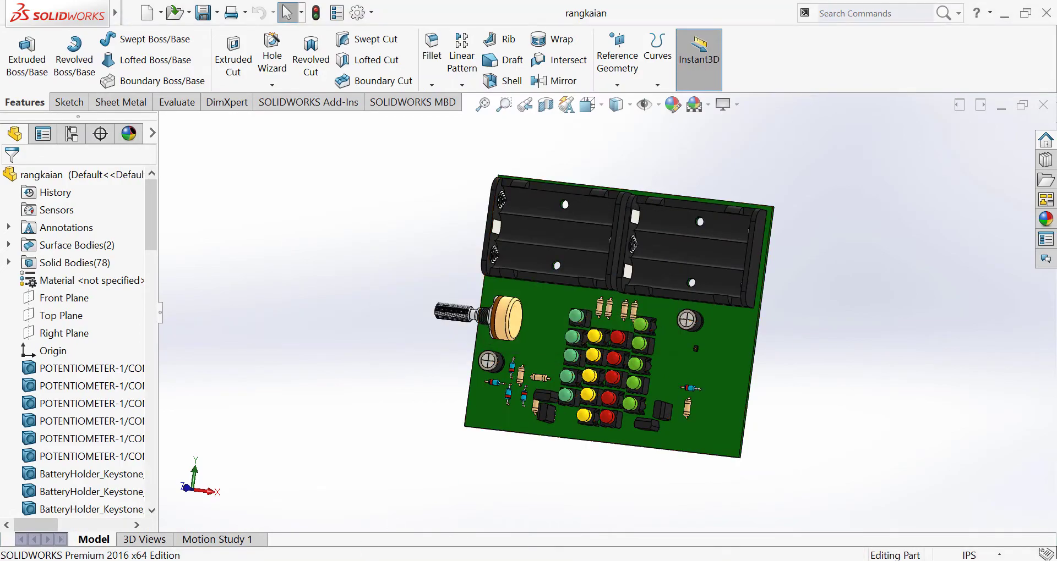
left_click(373, 453)
left_click(531, 316)
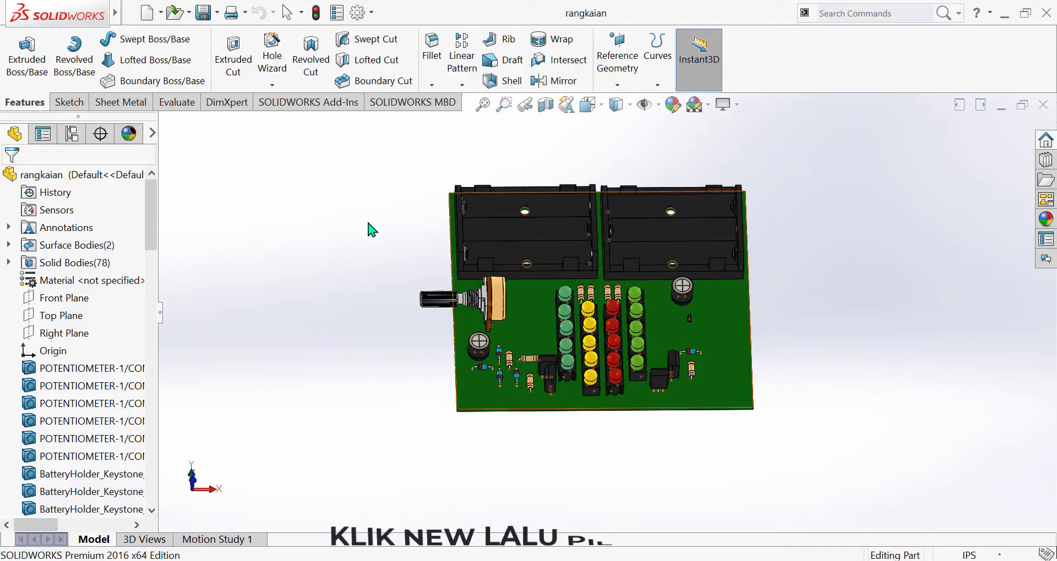
- Create a new part document and set its units to MMGS (millimeter, gram, second)
left_click(148, 12)
left_click(691, 478)
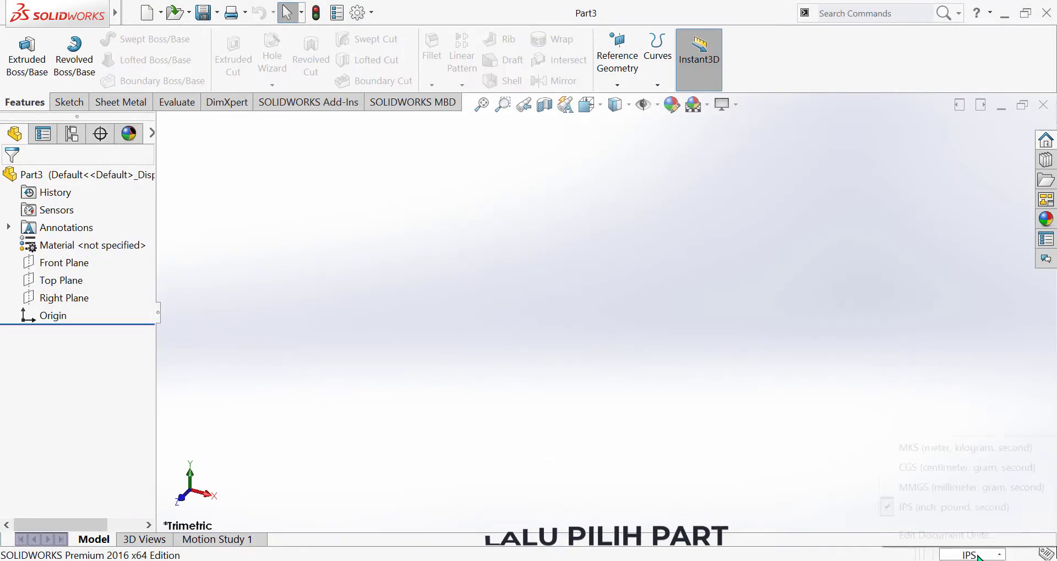
left_click(971, 487)
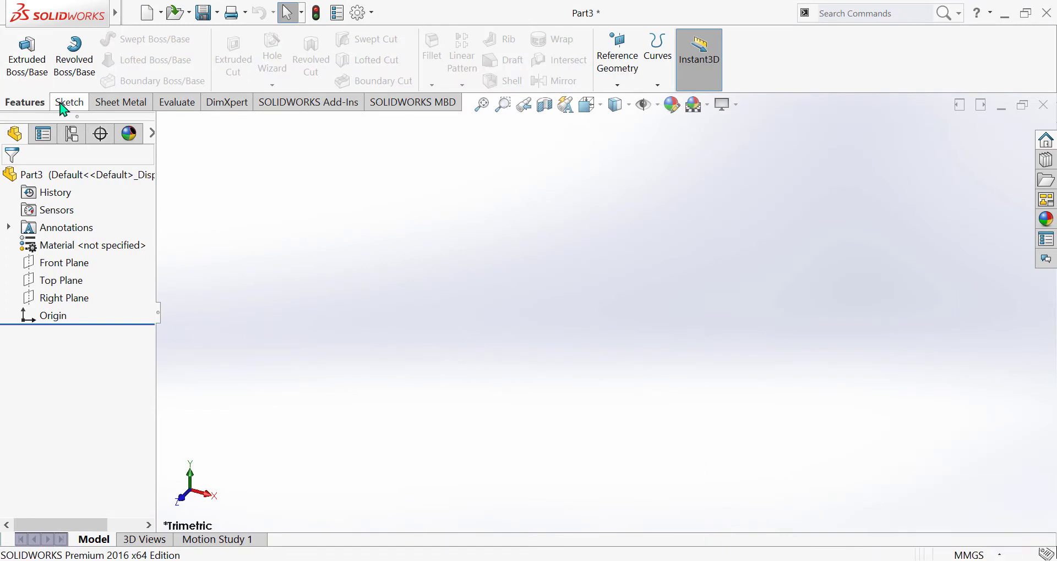
- Sketch a center rectangle about 66 by 43 mm on the Top Plane, centered on the origin
left_click(44, 80)
left_click(431, 306)
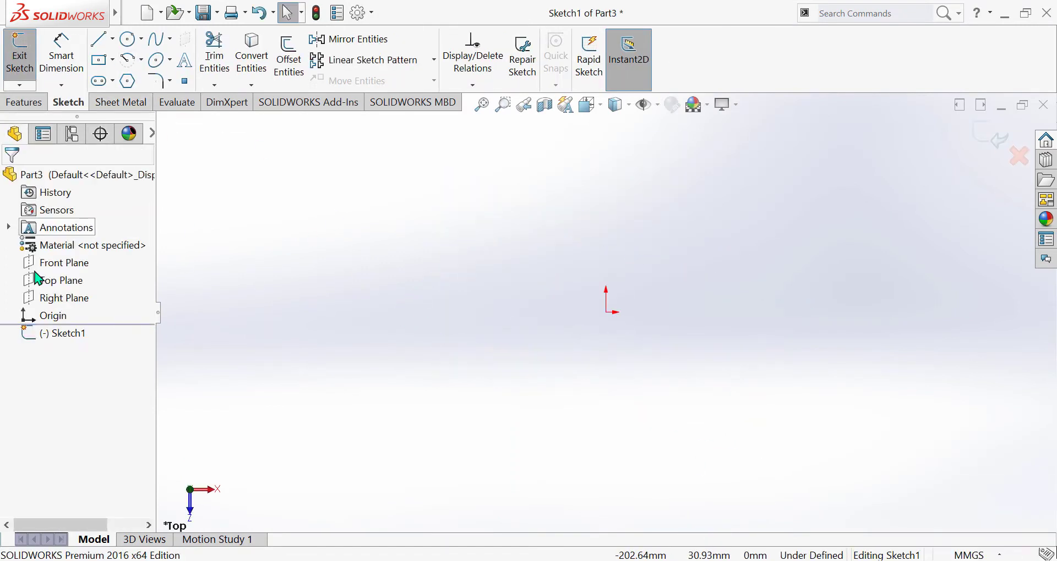
left_click(61, 280)
left_click(98, 61)
left_click(606, 312)
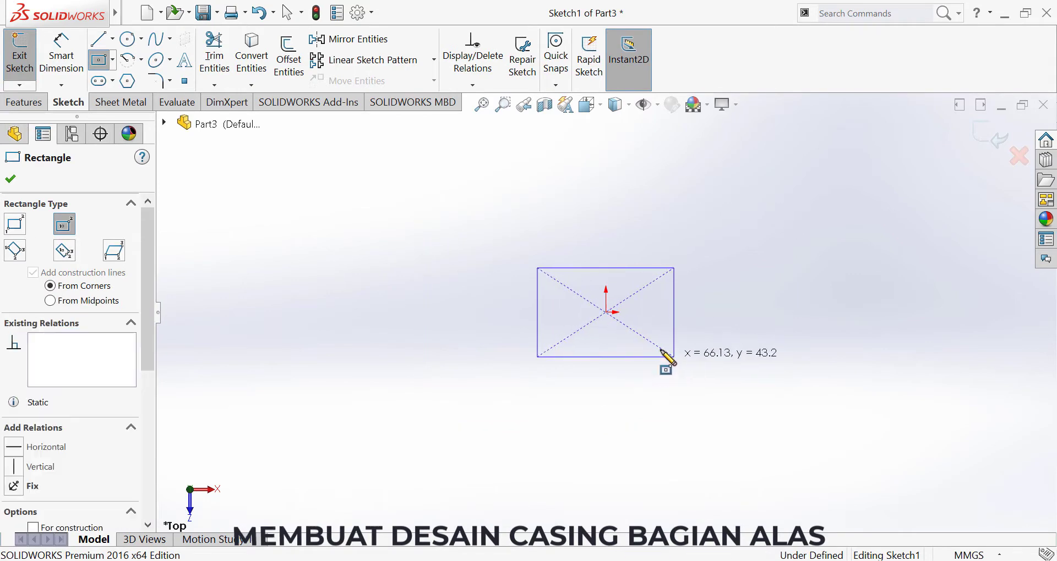
left_click(674, 357)
- Dimension the rectangle 112 mm wide and 97 mm high
right_click_drag(660, 350, 649, 297)
left_click(605, 268)
left_click(604, 202)
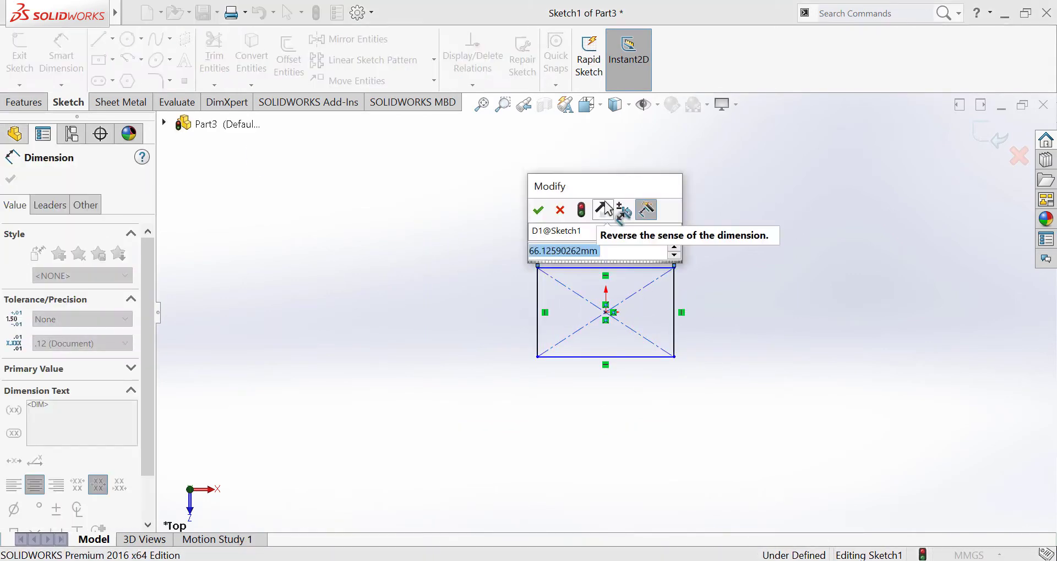
type("112")
key("Return")
left_click(537, 336)
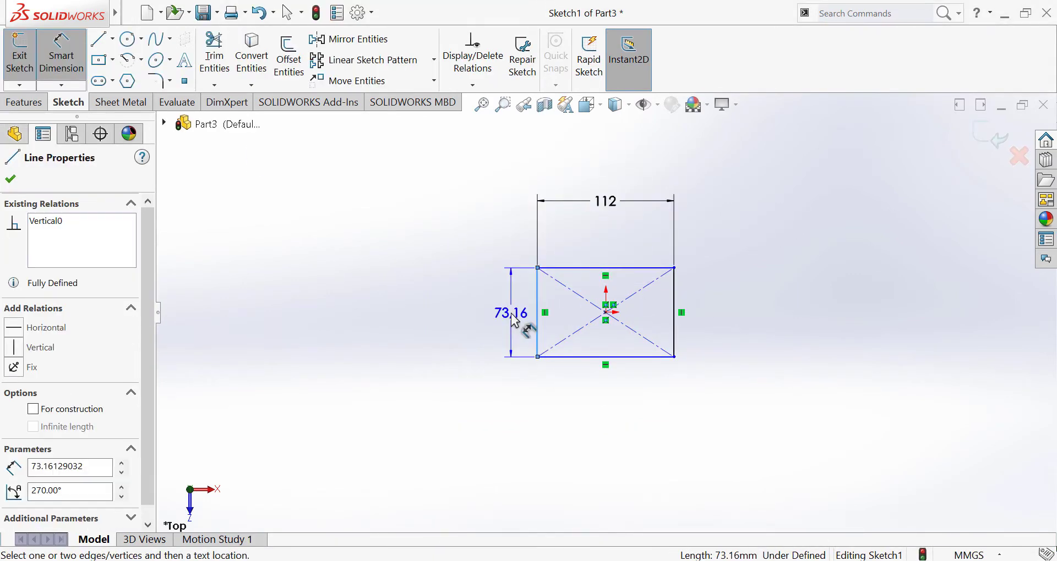
left_click(512, 316)
type("97")
key("Return")
left_click(10, 178)
left_click(119, 102)
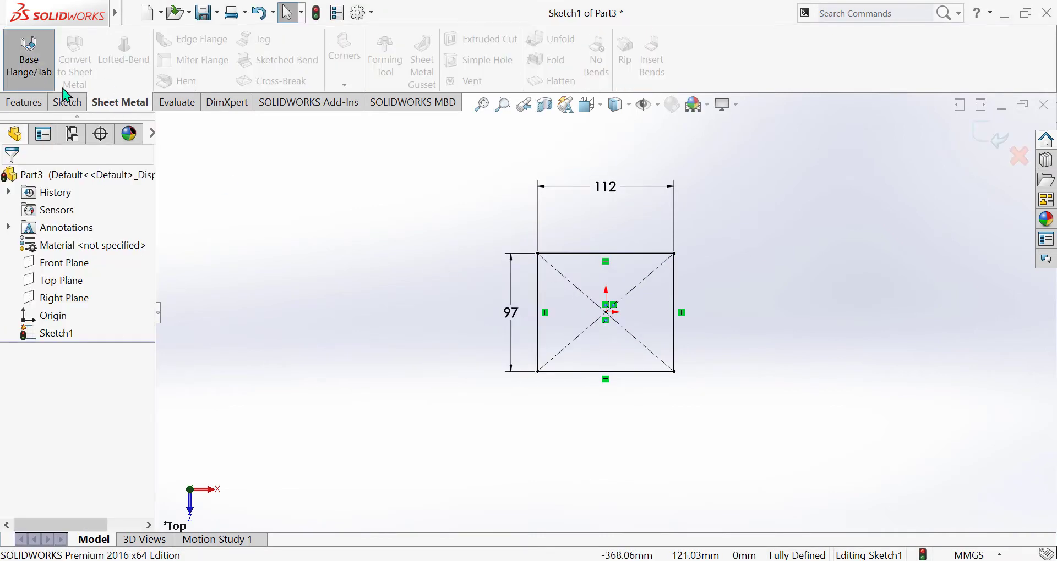
- Create a base flange from the rectangle sketch and set up edge flanges on all four of its edges
left_click(29, 55)
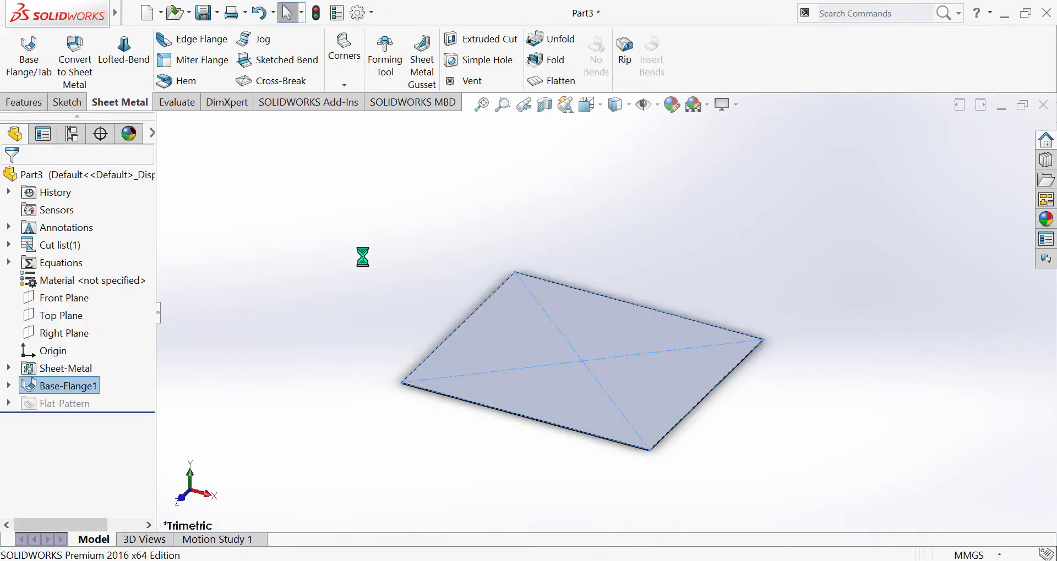
left_click(190, 39)
left_click(655, 311)
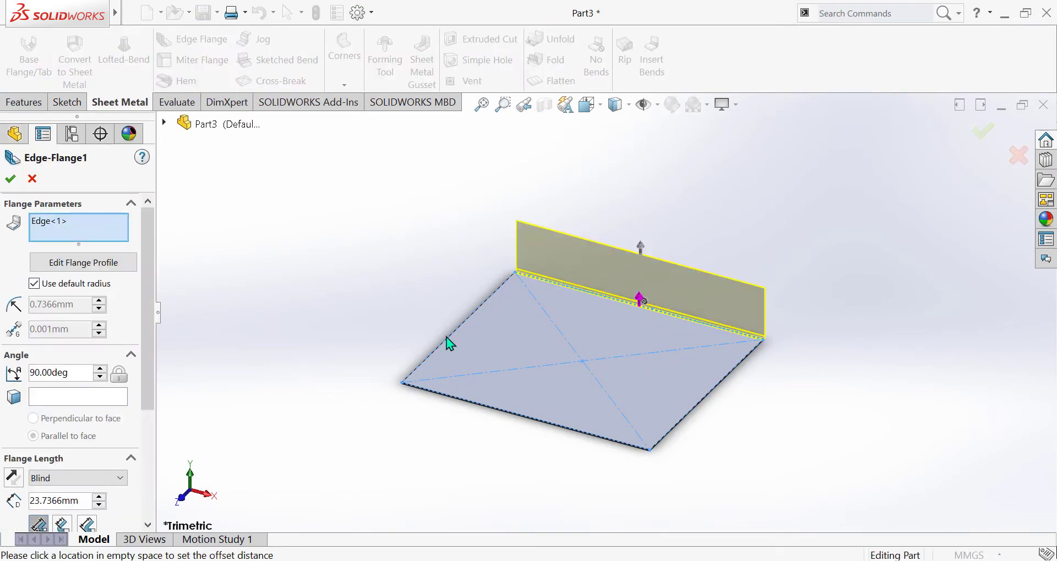
left_click(457, 333)
left_click(706, 394)
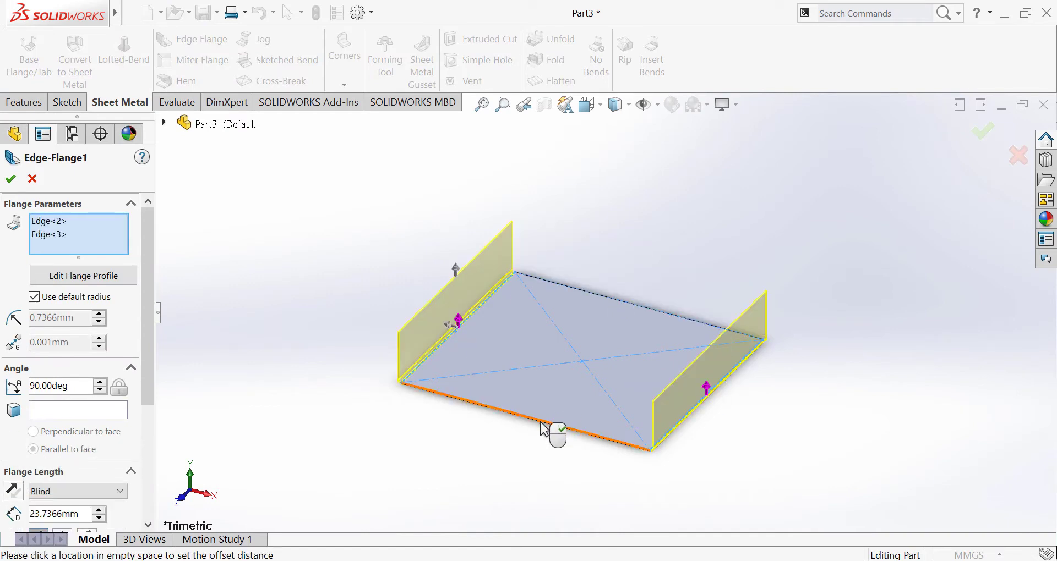
left_click(541, 421)
left_click(612, 300)
- Set the edge flanges to the Material Outside position, turn off the offset, and set their length to 20 mm
left_click_drag(143, 326, 148, 449)
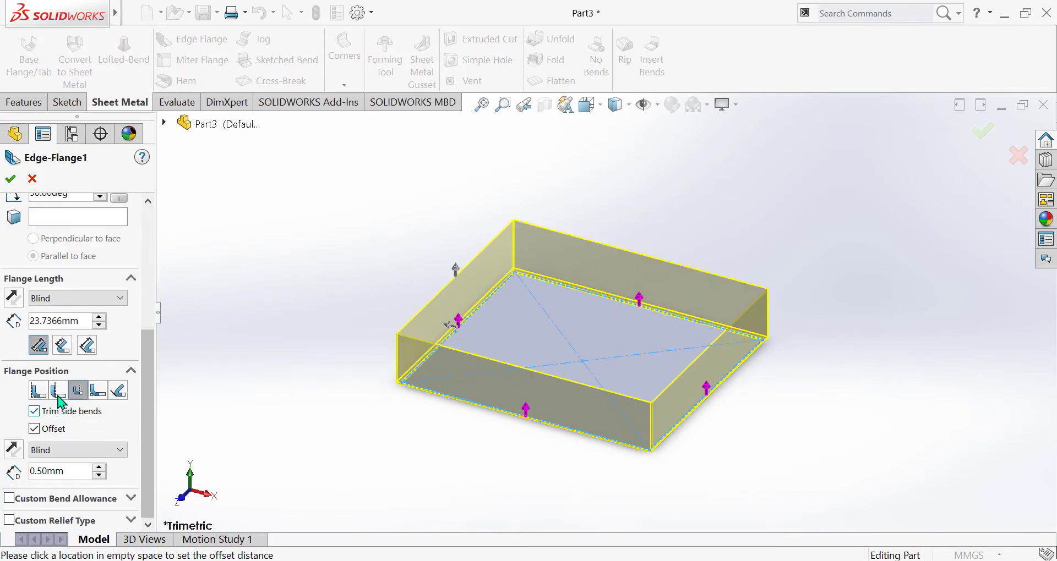
left_click(57, 396)
left_click(35, 430)
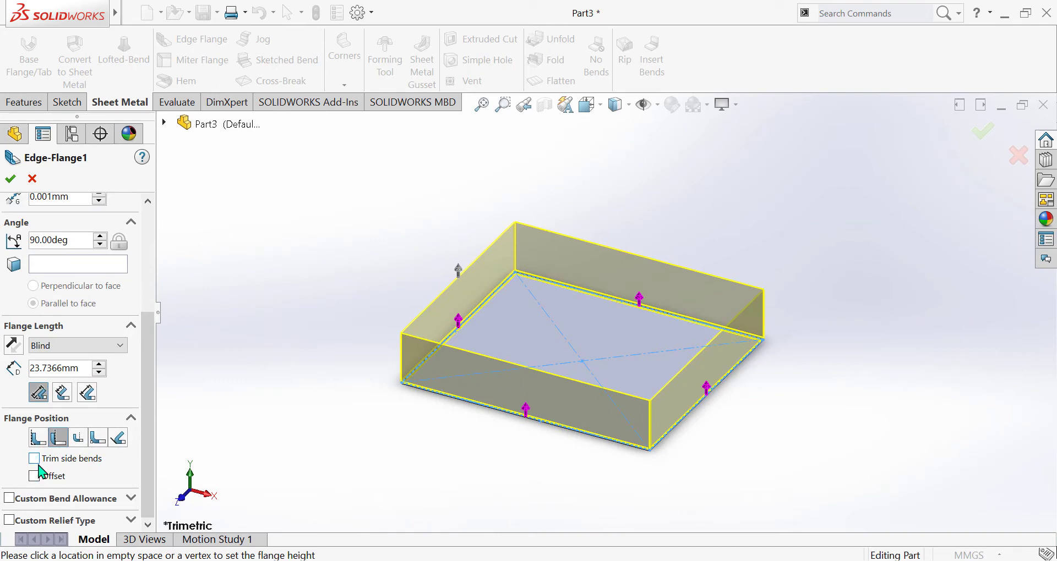
left_click(82, 373)
type("20")
key("Return")
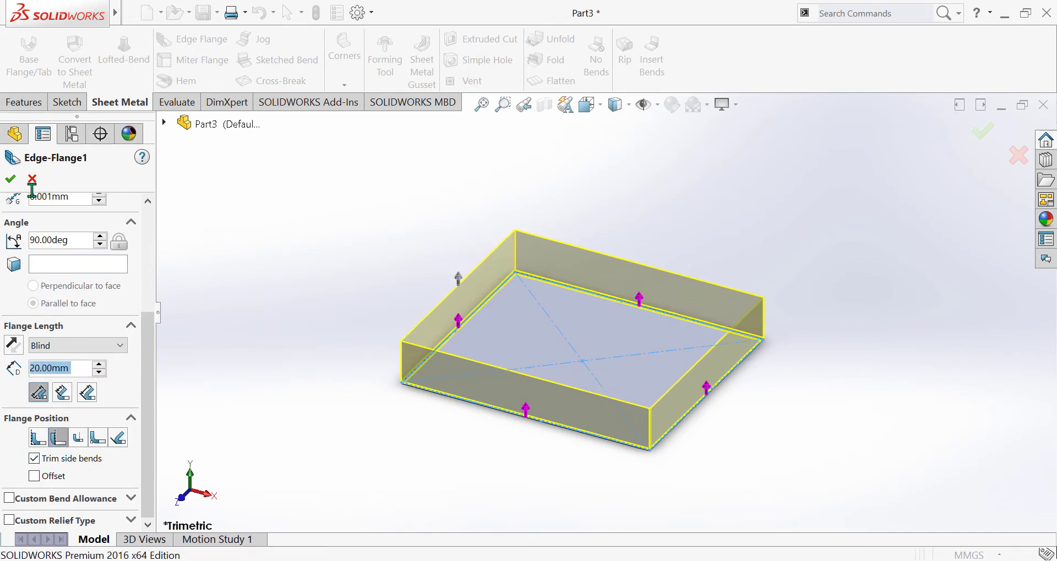
- Sketch a corner rectangle about 7.6 mm high on the left flange's outer face, starting at its upper edge above the origin
left_click(585, 105)
left_click(456, 296)
right_click(642, 333)
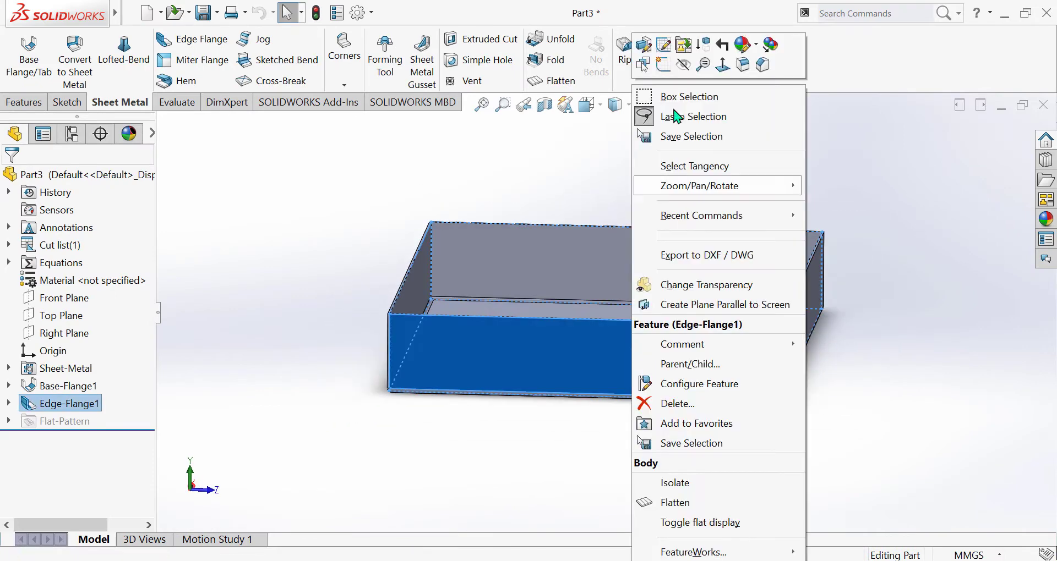
left_click(644, 44)
left_click(112, 59)
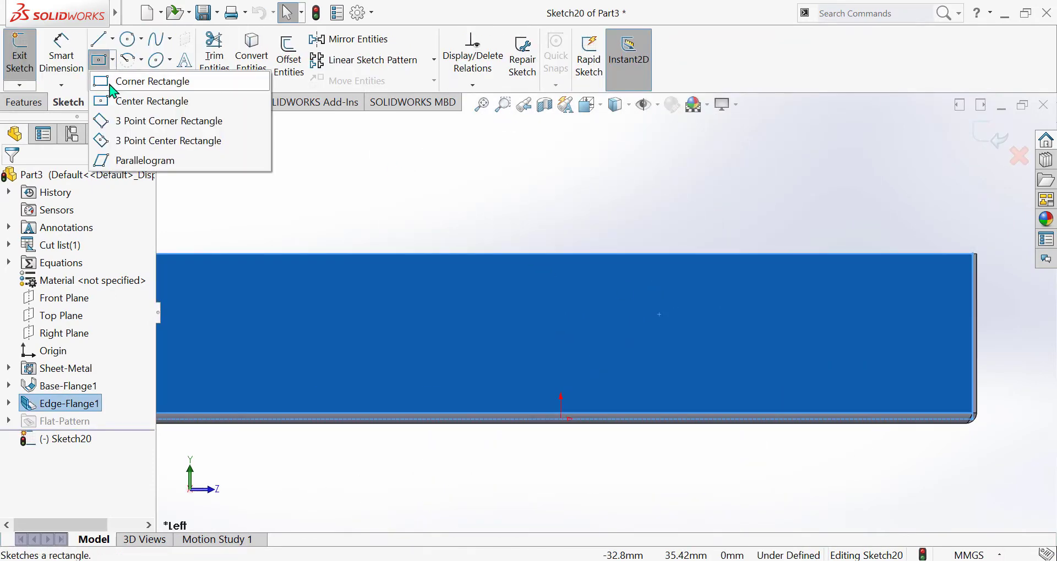
left_click(138, 78)
left_click(560, 254)
left_click(675, 319)
- Dimension the notch rectangle 12 mm wide and 8 mm high
left_click(61, 55)
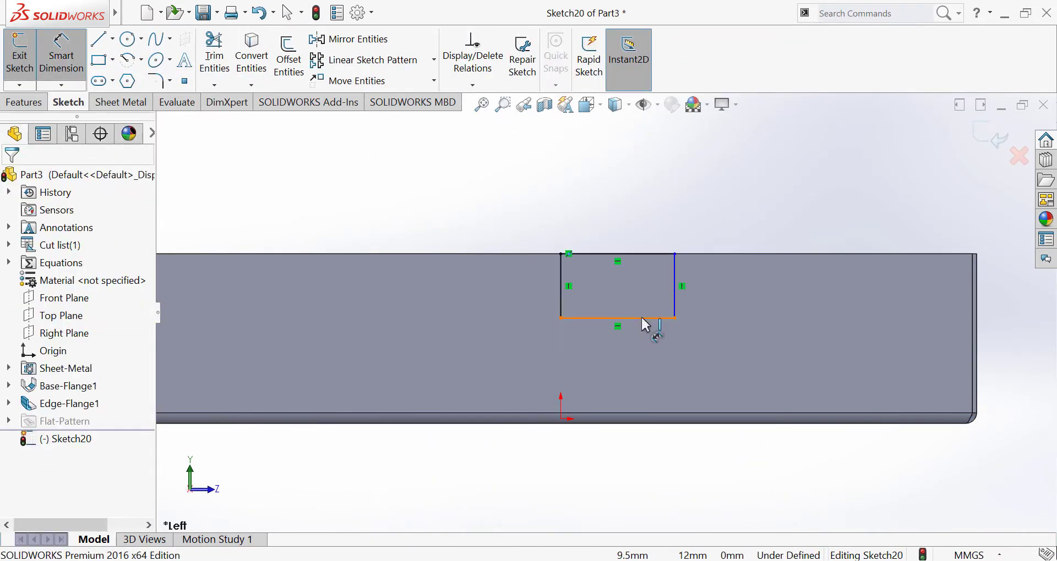
left_click(641, 320)
left_click(618, 360)
type("12")
key("Return")
left_click(677, 296)
left_click(681, 285)
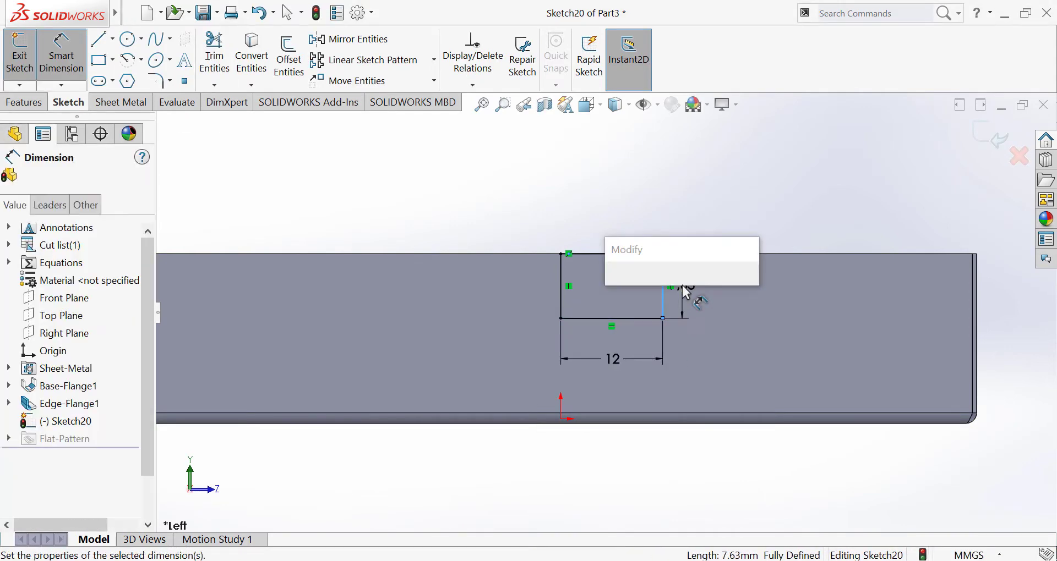
type("8")
key("Return")
- Round the two lower corners of the notch rectangle with 5 mm sketch fillets
left_click(159, 82)
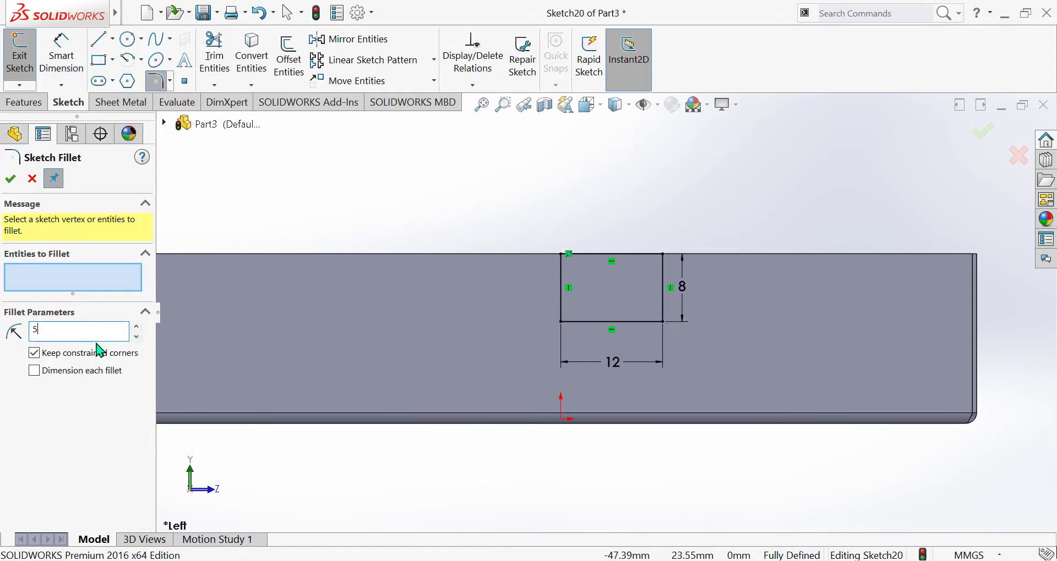
left_click(560, 322)
left_click(662, 321)
left_click(10, 178)
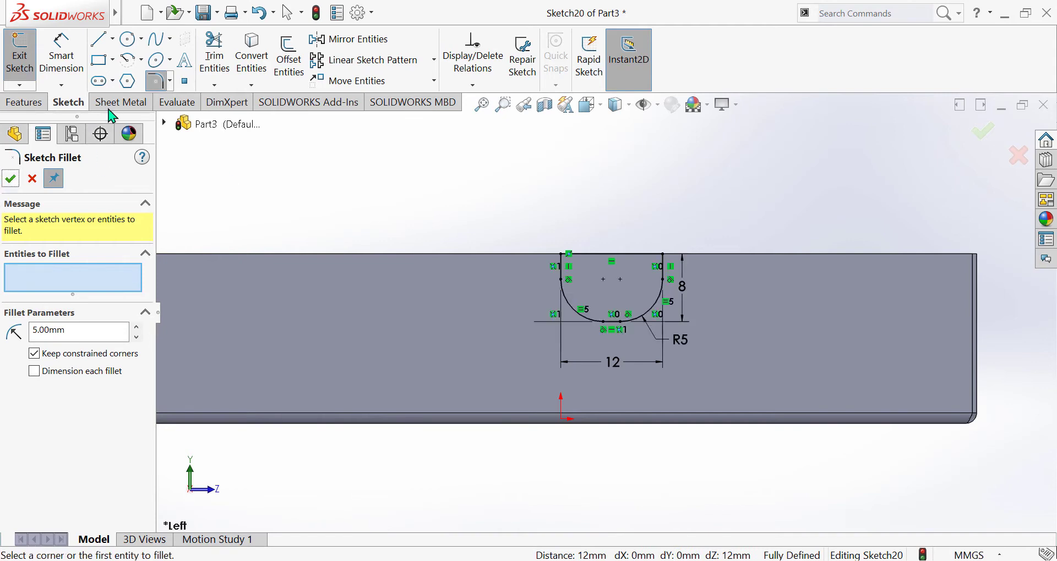
- Cut the rounded notch profile through the flange with an Extruded Cut linked to the sheet thickness
left_click(24, 102)
left_click(15, 175)
left_click(233, 65)
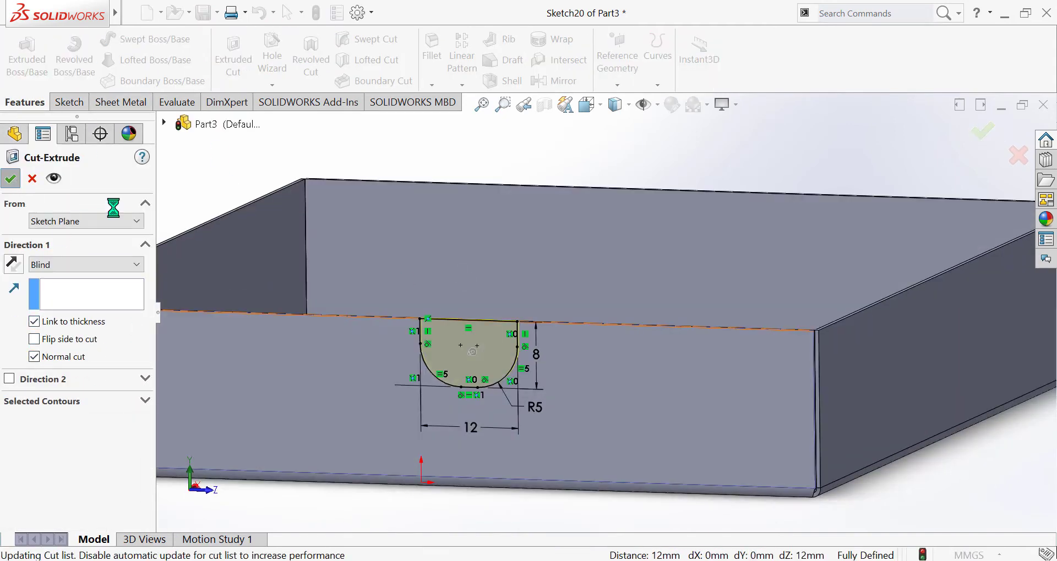
key("Return")
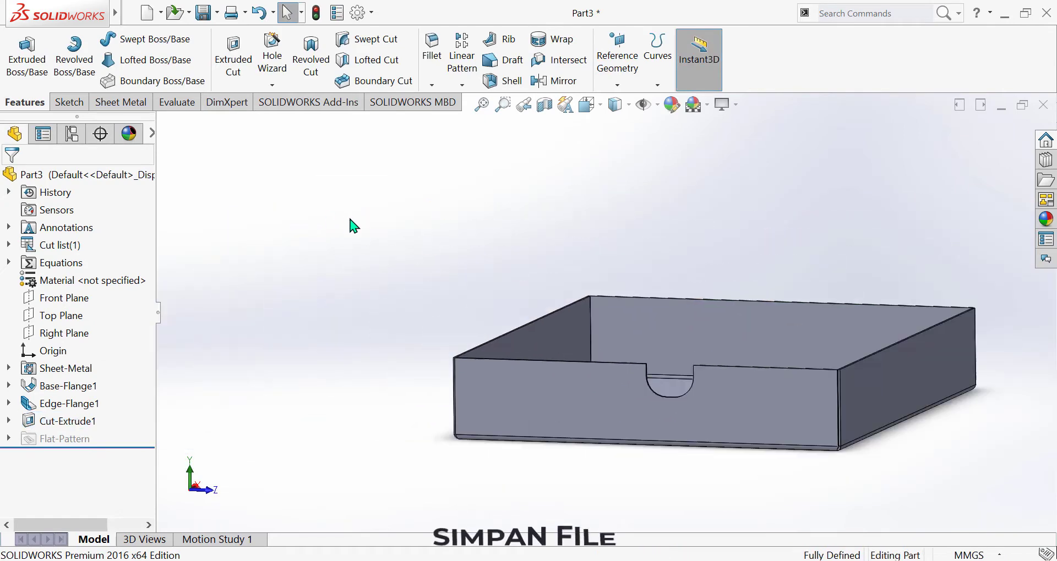
- Save the base part as alas in the uas folder
key("ctrl+s")
type("alas")
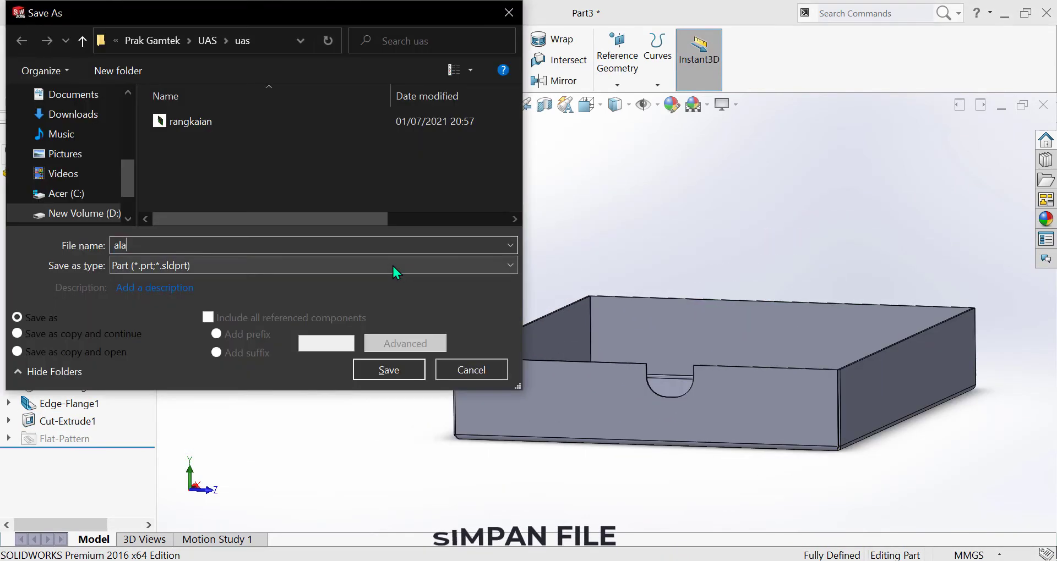
left_click(394, 369)
- Create a new part document and set its units to MMGS (millimeter, gram, second)
left_click(161, 19)
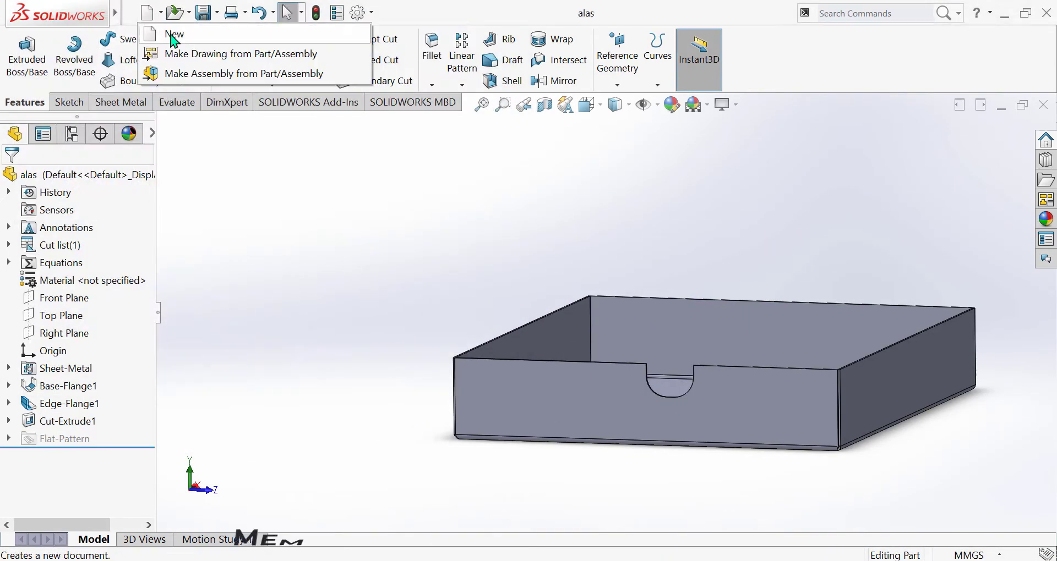
left_click(171, 35)
left_click(692, 474)
left_click(961, 555)
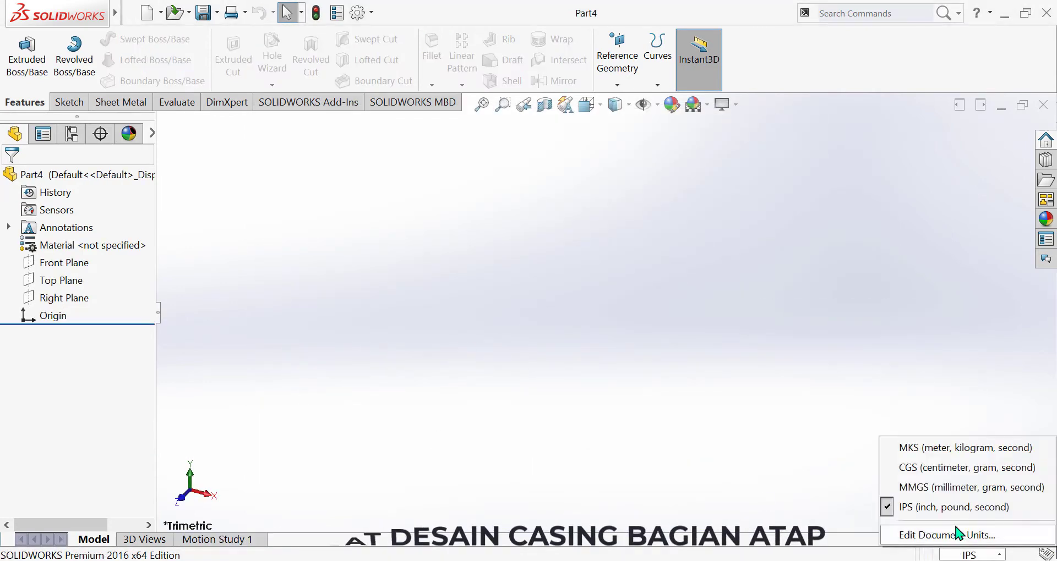
left_click(944, 486)
- Sketch a center rectangle on the Top Plane, centered on the origin
left_click(55, 262)
left_click(70, 103)
left_click(19, 55)
left_click(420, 311)
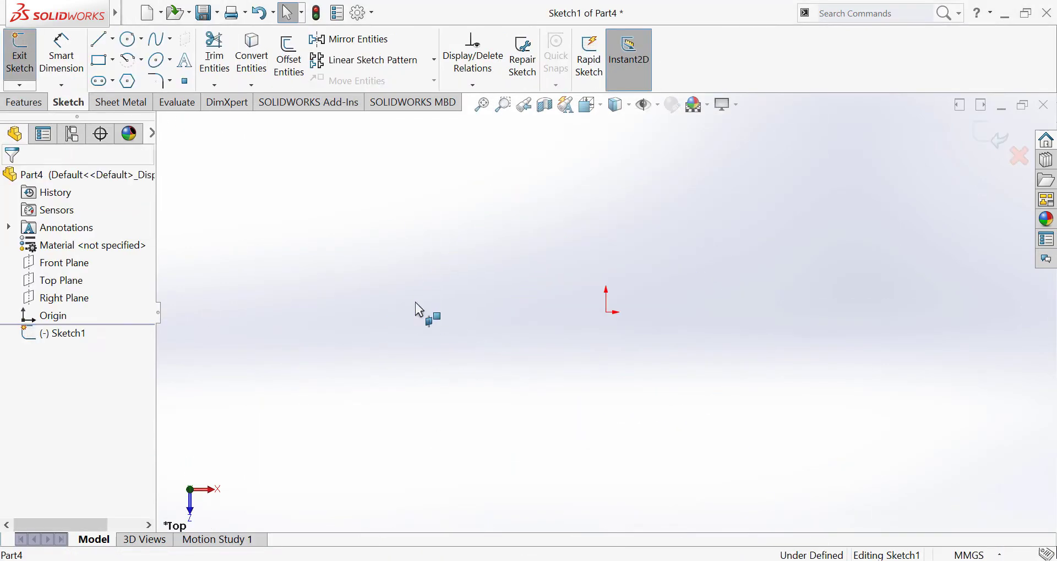
left_click(113, 60)
left_click(116, 103)
left_click(606, 313)
left_click(688, 244)
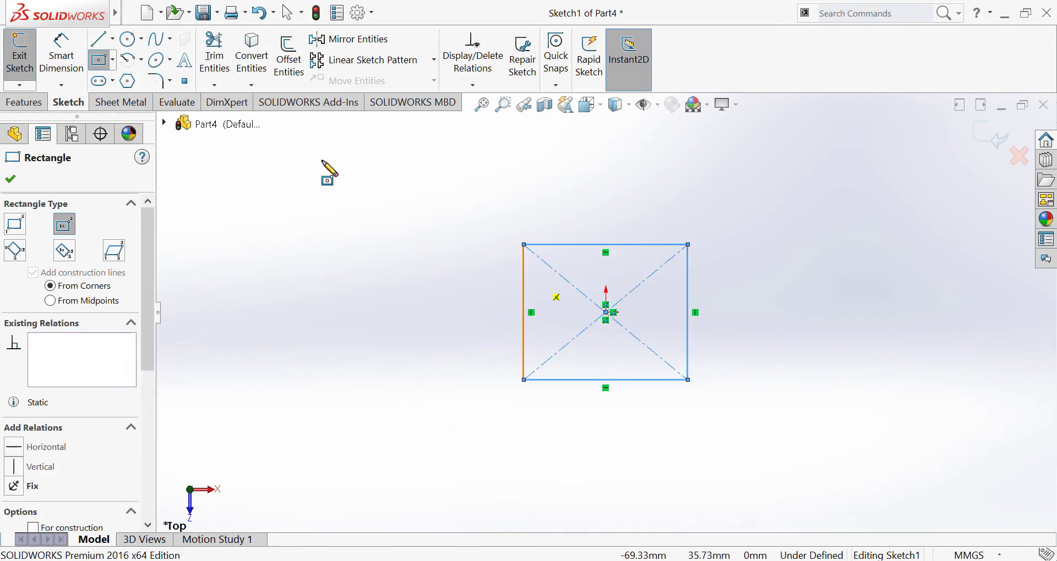
- Dimension the center rectangle 112 mm wide and 97 mm high
left_click(61, 55)
left_click(606, 245)
left_click(606, 216)
type("112")
key("Return")
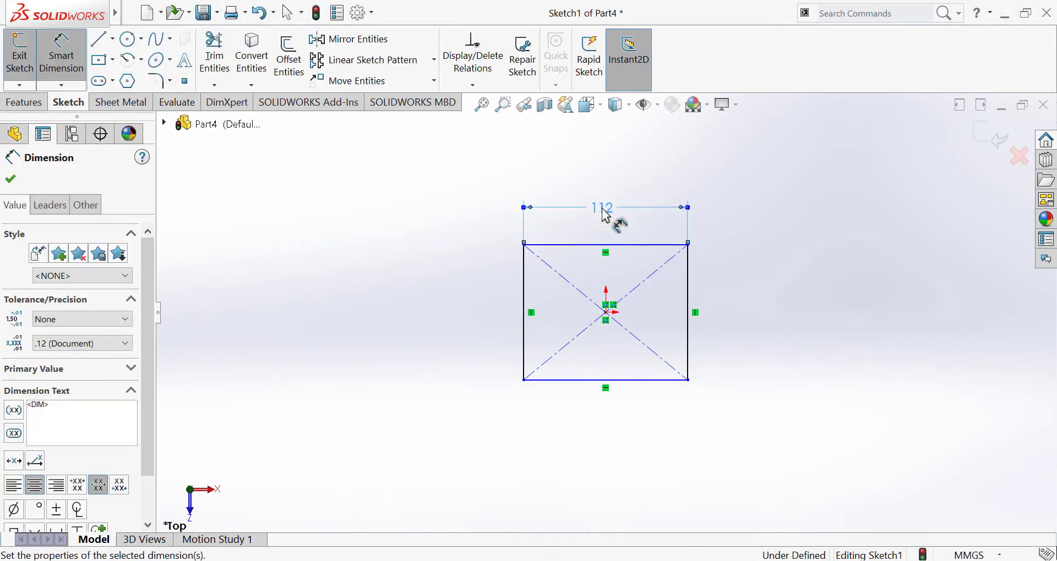
left_click(529, 338)
left_click(451, 313)
type("97")
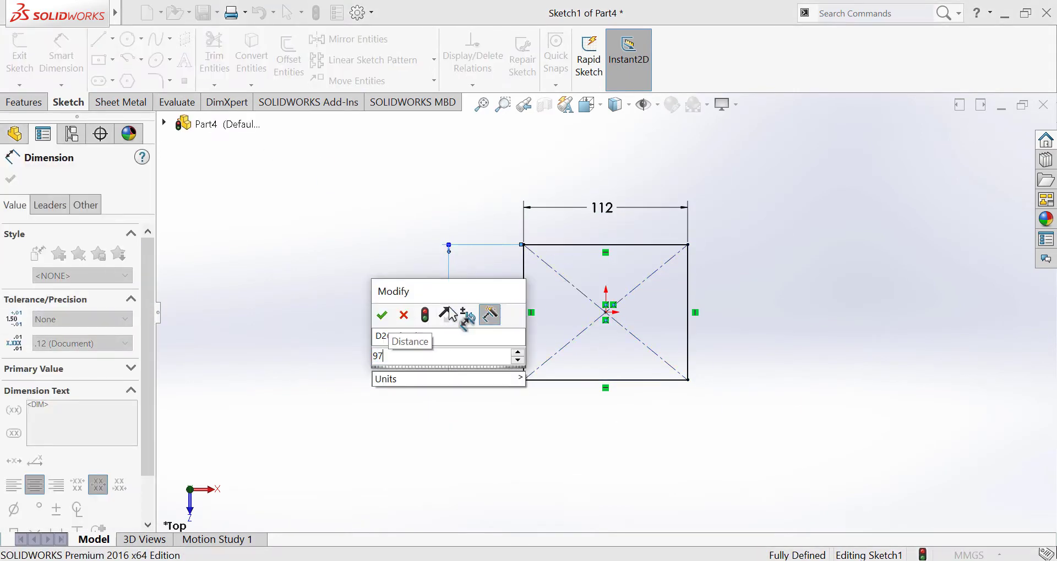
key("Return")
- Create a 0.50 mm thick base flange from the rectangle sketch
left_click(119, 102)
left_click(30, 55)
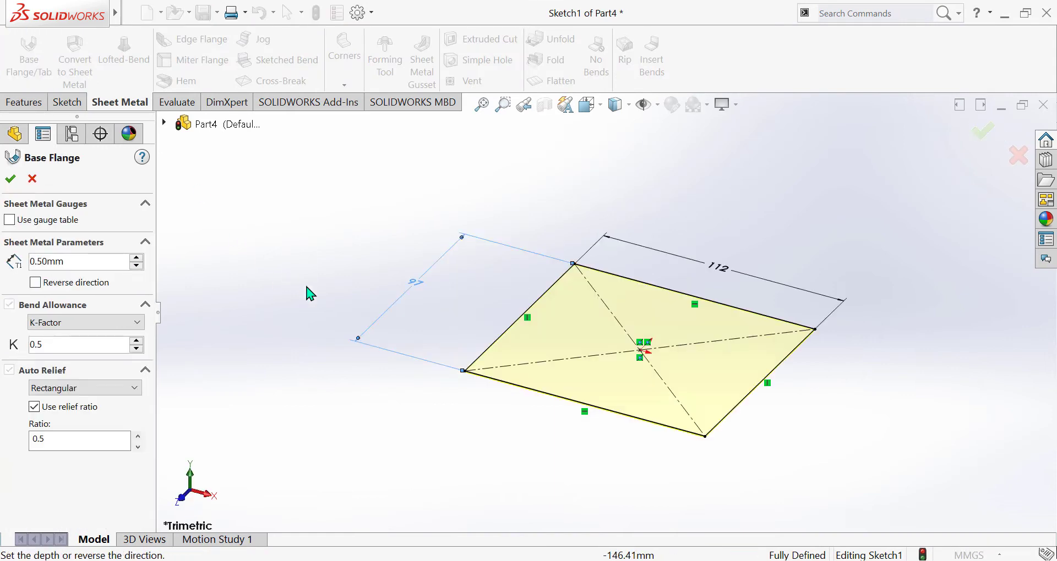
left_click(11, 180)
- Set up edge flanges on all four edges of the base flange
left_click(193, 39)
left_click(684, 296)
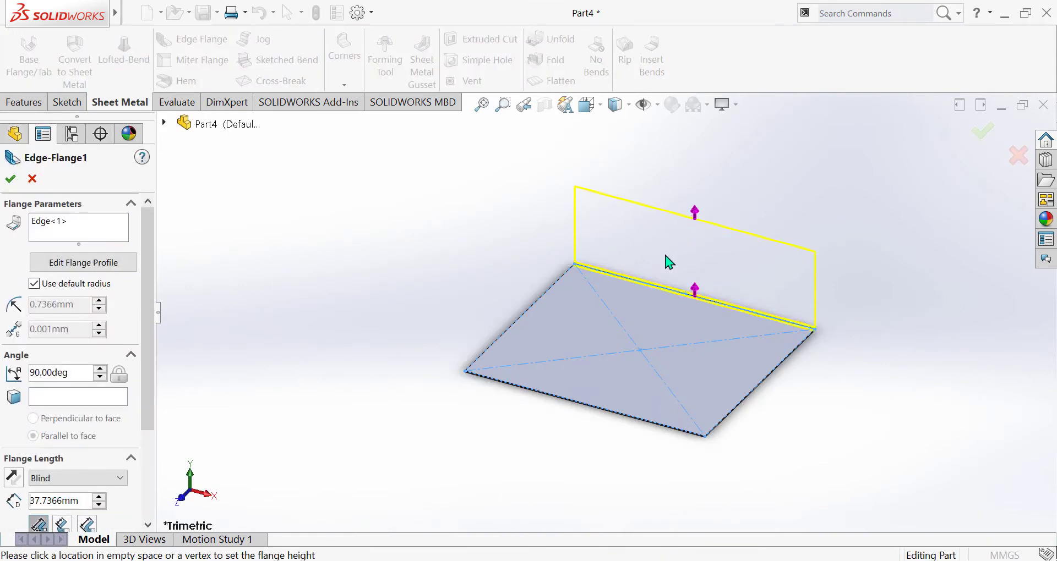
left_click(530, 308)
left_click(762, 380)
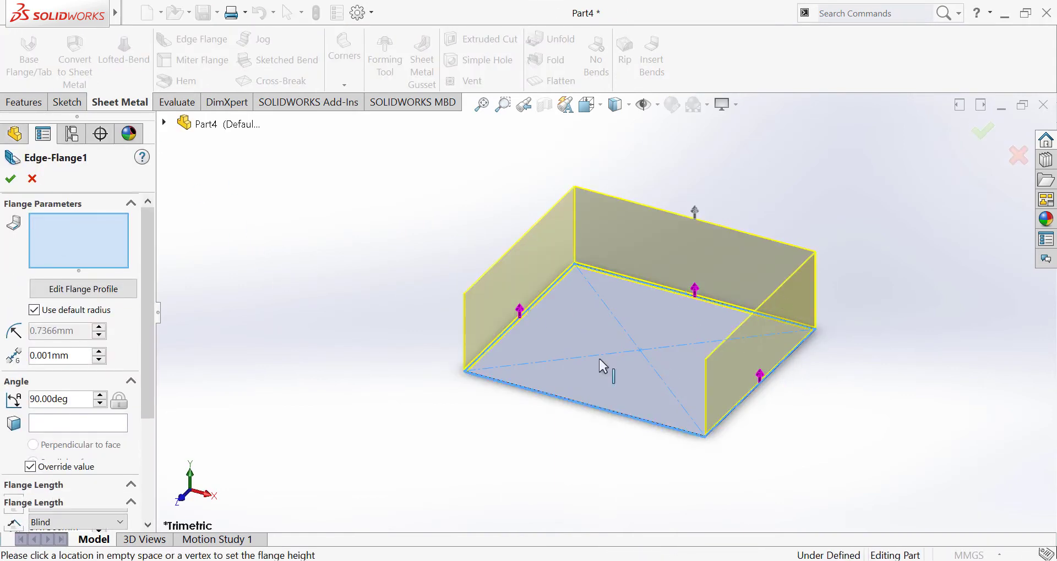
left_click(586, 405)
- Set the edge flange length to 20 mm and the flange position to Bend Outside, and create the flanges
scroll(78, 390, "down", 3)
type("20")
key("Return")
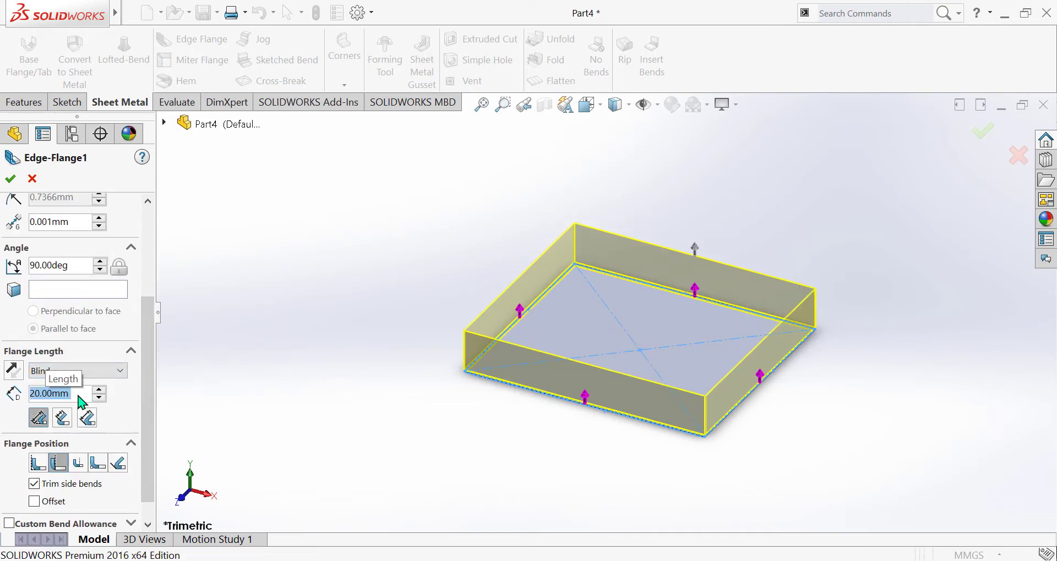
left_click(77, 463)
scroll(153, 475, "down", 1)
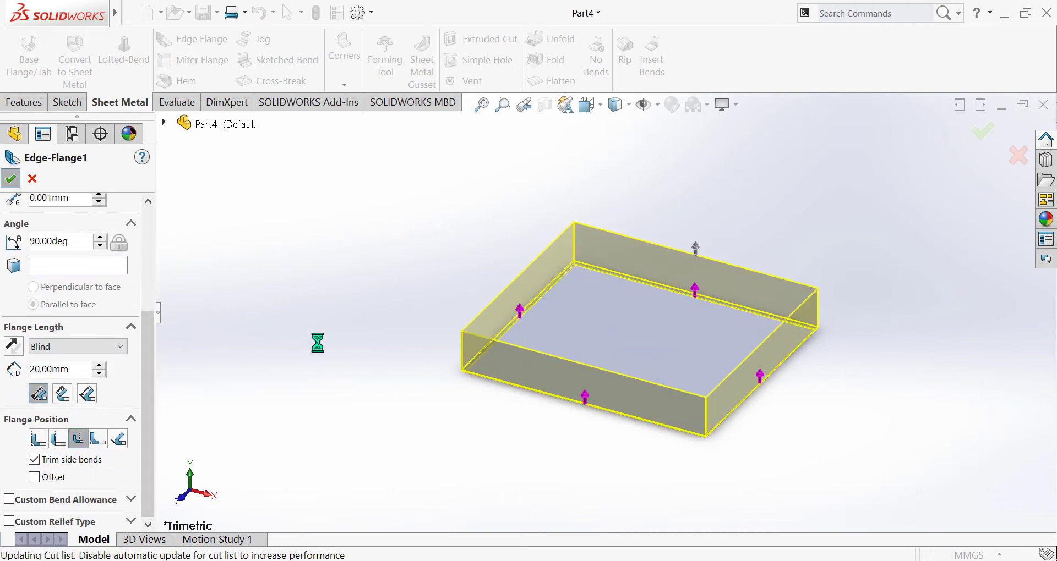
- Turn the part upside down and open a sketch on the outer face of the left edge flange
left_click(587, 105)
left_click(479, 286)
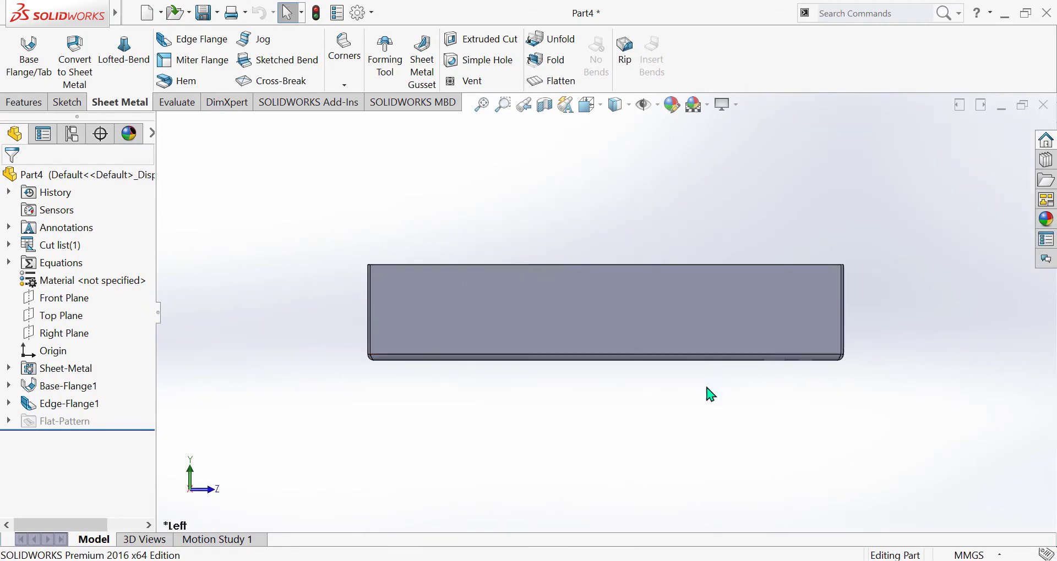
middle_click_drag(708, 395, 551, 220)
left_click(586, 103)
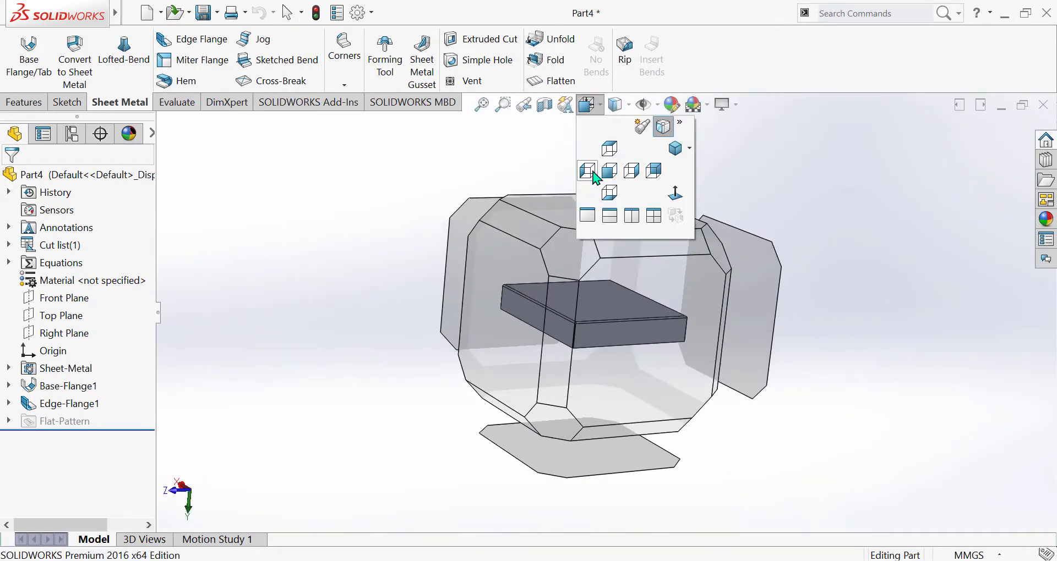
left_click(577, 297)
scroll(572, 306, "down", 1)
mouse_move(572, 306)
middle_mouse_down()
mouse_move(602, 316)
mouse_move(568, 355)
mouse_move(672, 243)
mouse_move(804, 193)
mouse_move(664, 402)
mouse_move(707, 372)
mouse_move(616, 379)
middle_mouse_up()
right_click(616, 379)
left_click(627, 66)
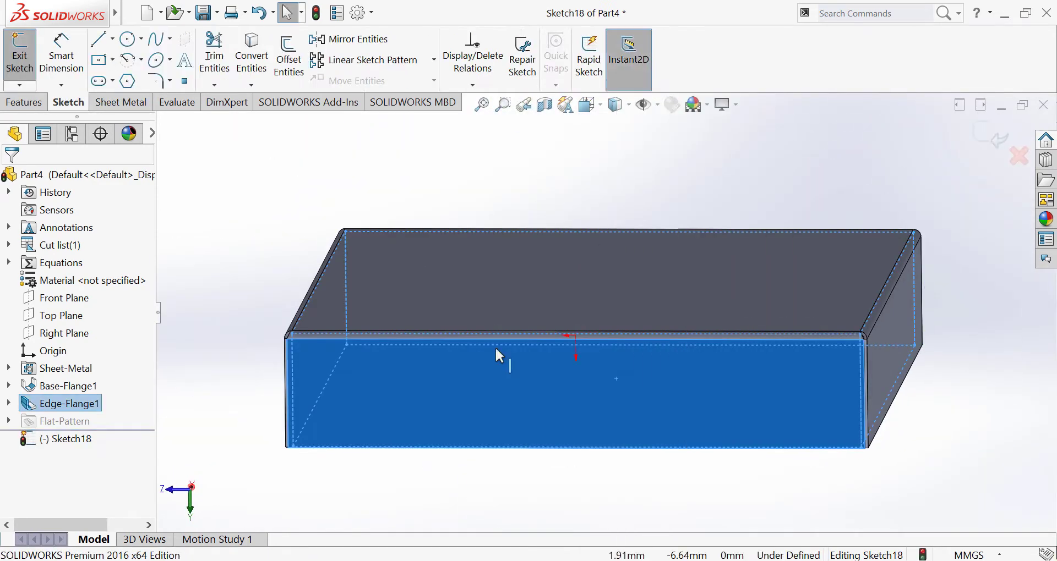
- Draw a corner rectangle about 7.4 mm high on the flange face, starting at the bend-side edge in line with the origin
left_click(112, 59)
left_click(132, 80)
key("ctrl+8")
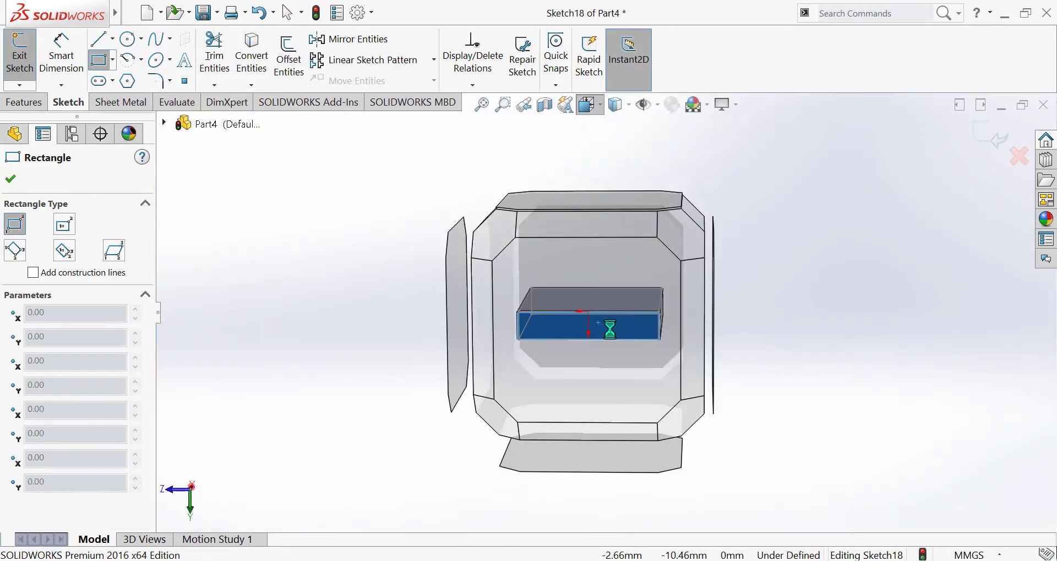
scroll(585, 322, "down", 10)
left_click(547, 253)
left_click(677, 343)
- Dimension the rectangle on the flange face 12 mm wide and 8 mm high
left_click(61, 55)
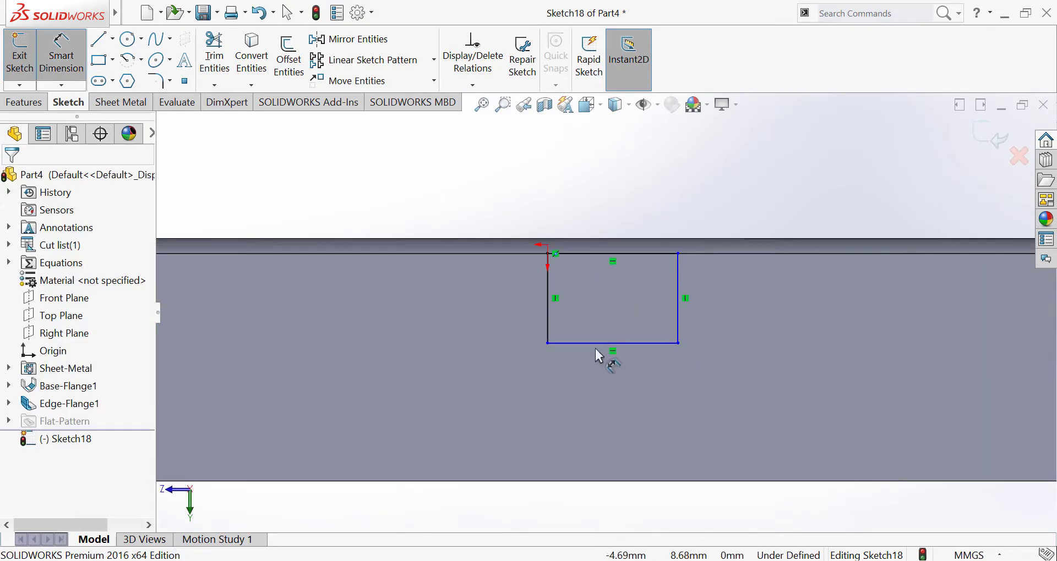
left_click(599, 343)
left_click(616, 405)
type("12")
key("Return")
left_click(693, 319)
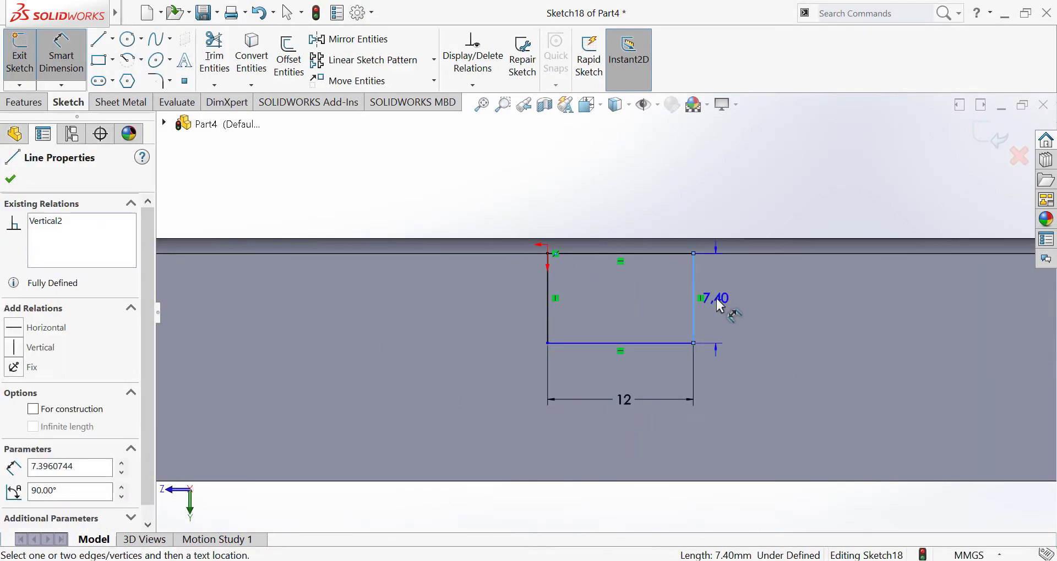
left_click(721, 300)
type("8")
key("Return")
- Round the rectangle's two lower corners with 5 mm sketch fillets and cut the profile into the flange with an Extruded Cut
left_click(165, 79)
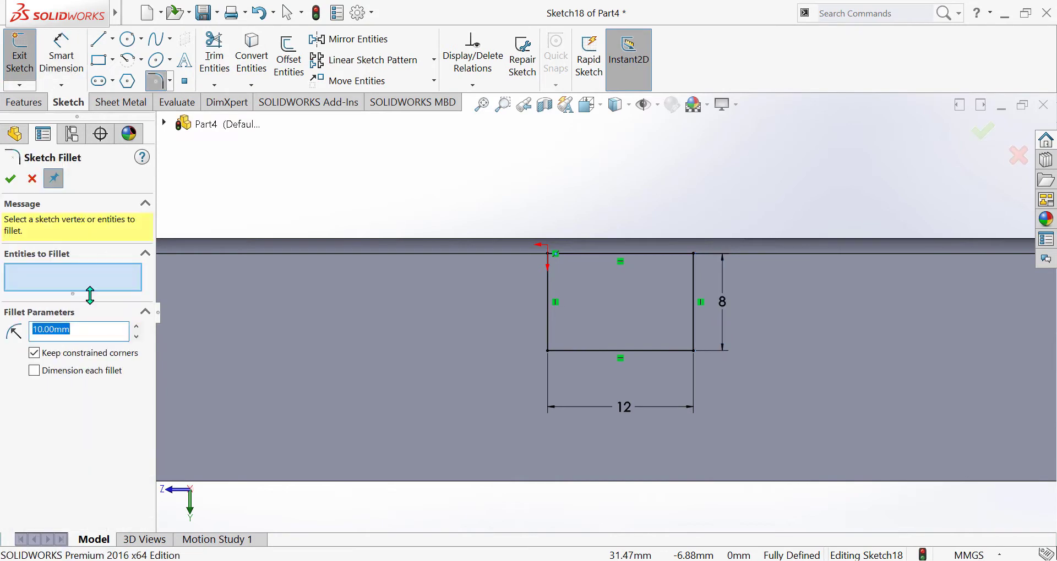
left_click(547, 350)
left_click(693, 350)
left_click(12, 178)
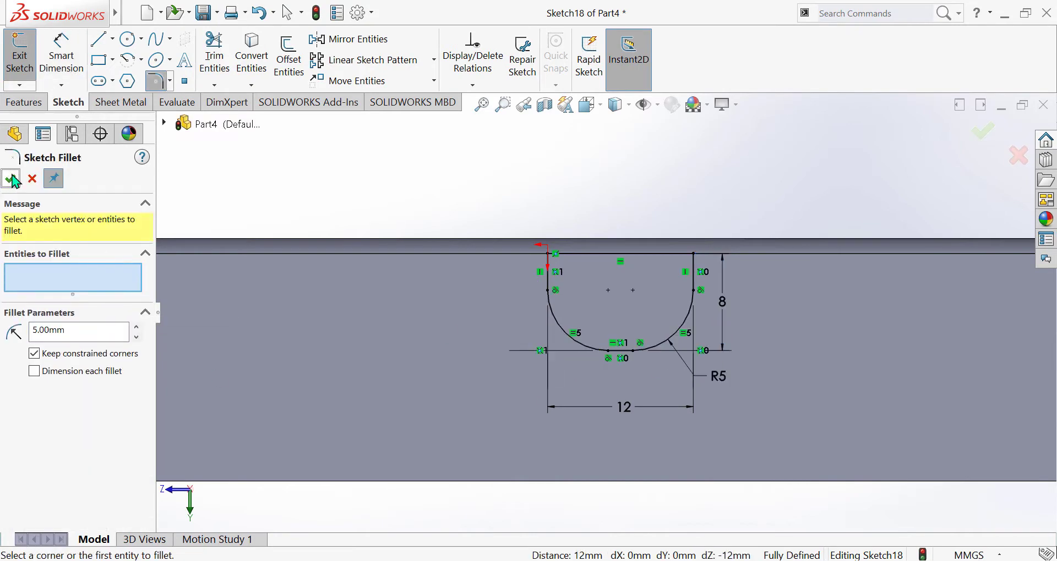
left_click(10, 179)
left_click(24, 103)
left_click(234, 55)
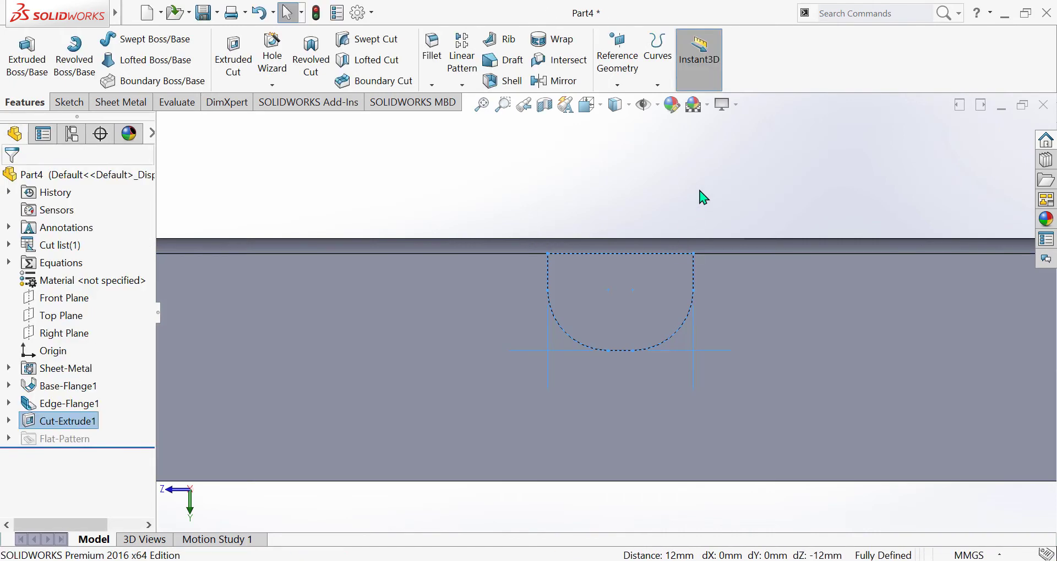
- Open a sketch on the notched flange's outer face and draw a construction line across the bend, centred above the rounded notch
middle_click_drag(628, 189, 590, 215)
key("space")
left_click(530, 281)
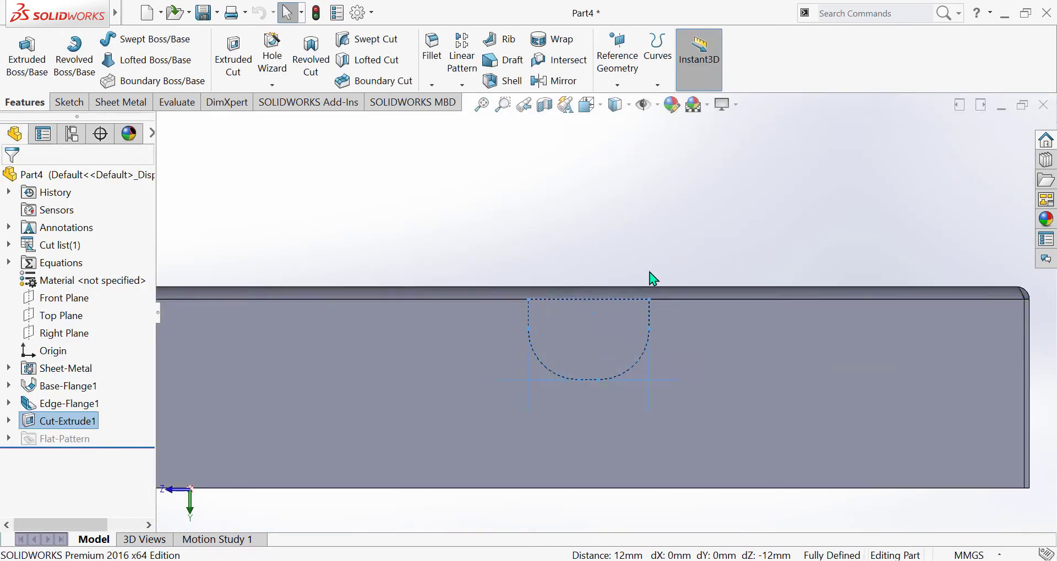
right_click(590, 293)
right_click(569, 425)
left_click(600, 65)
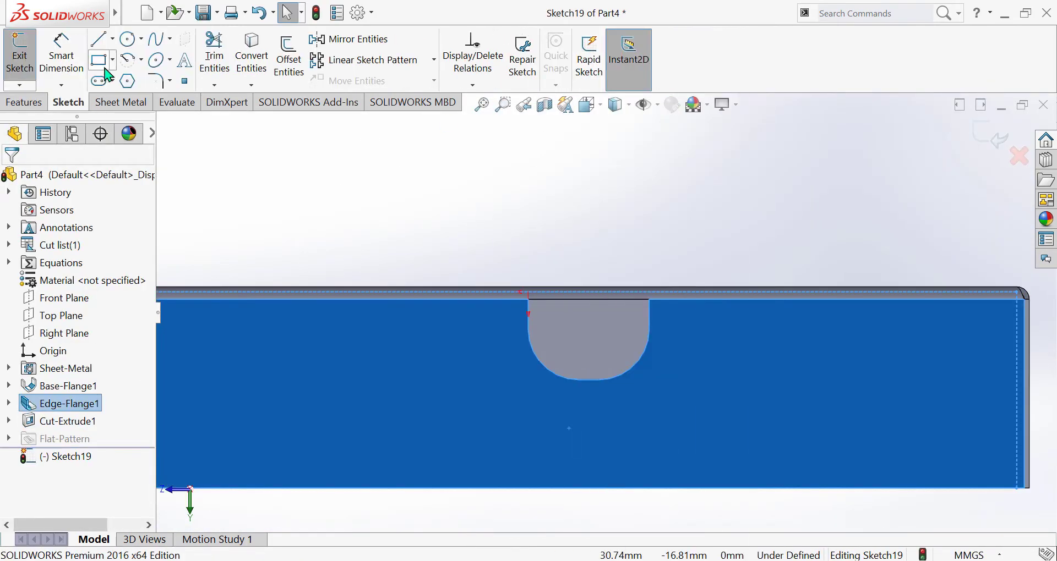
left_click(112, 60)
left_click(112, 40)
left_click(144, 86)
scroll(605, 312, "down", 6)
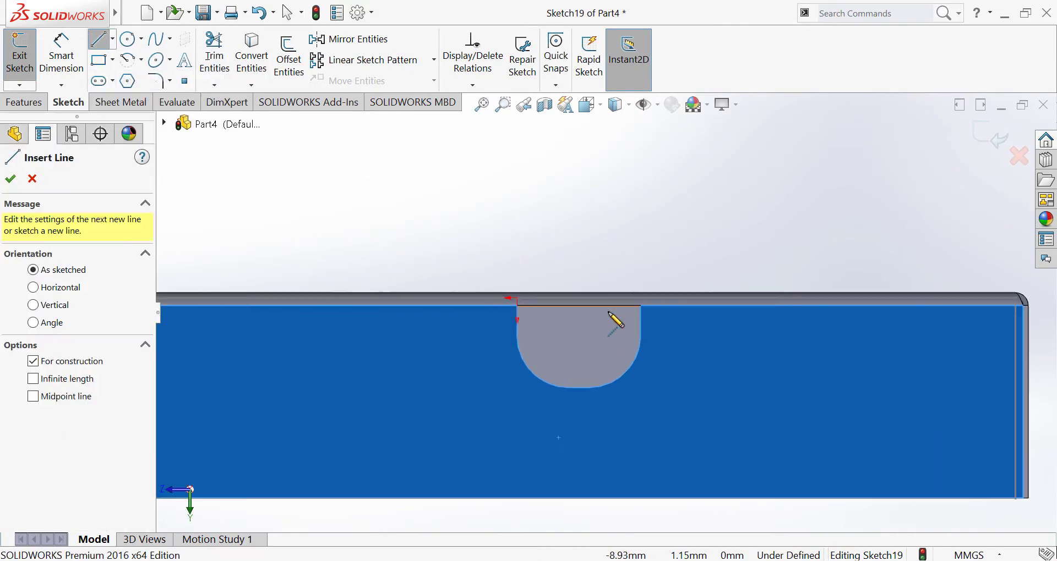
left_click(570, 305)
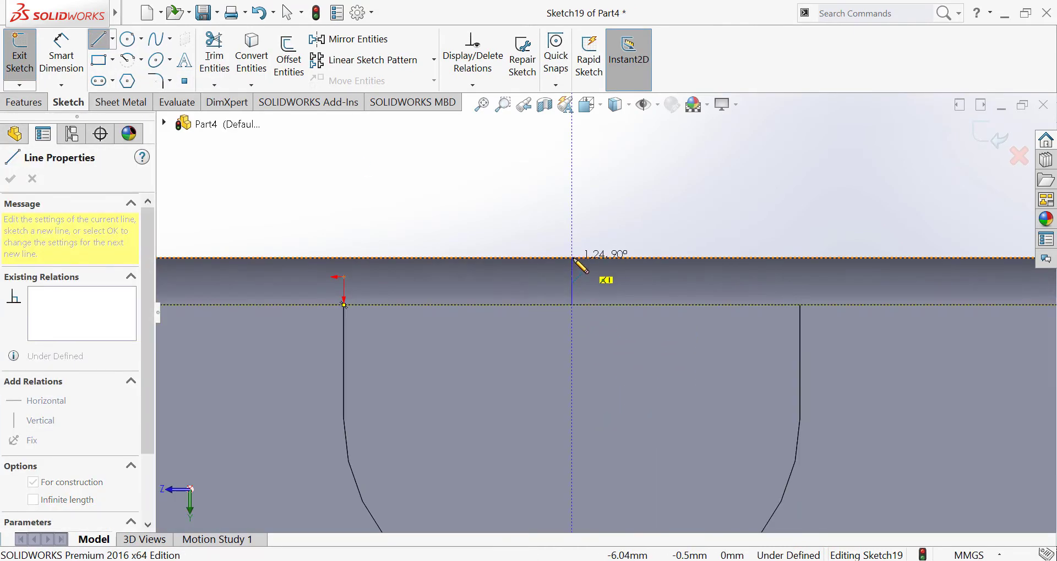
left_click(572, 257)
key("Escape")
- Draw a center rectangle spanning the bend from the construction line's midpoint and dimension it 17 mm wide
left_click(116, 67)
left_click(144, 94)
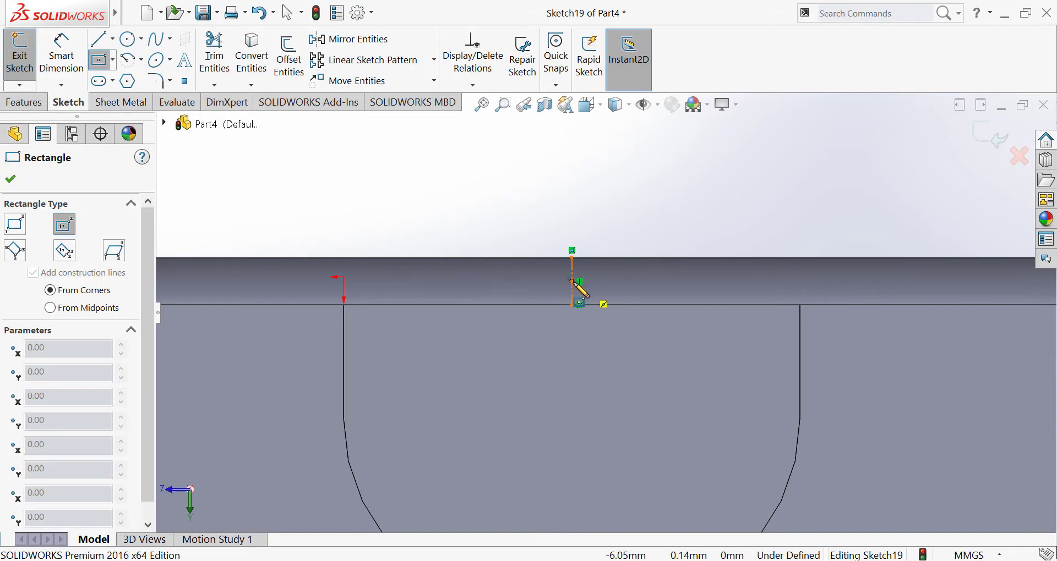
left_click(572, 281)
left_click(887, 305)
left_click(61, 55)
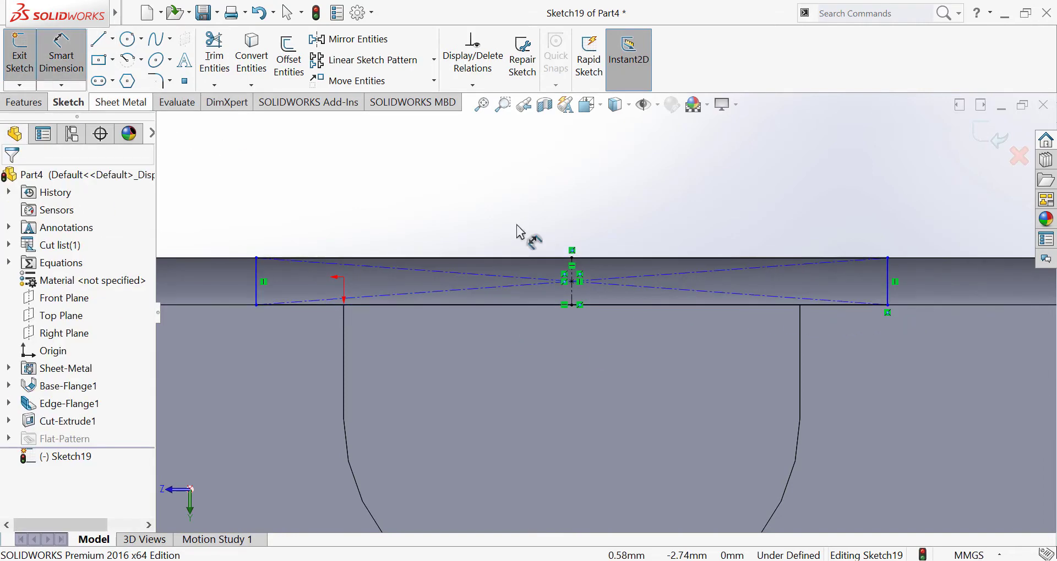
left_click(605, 257)
left_click(586, 201)
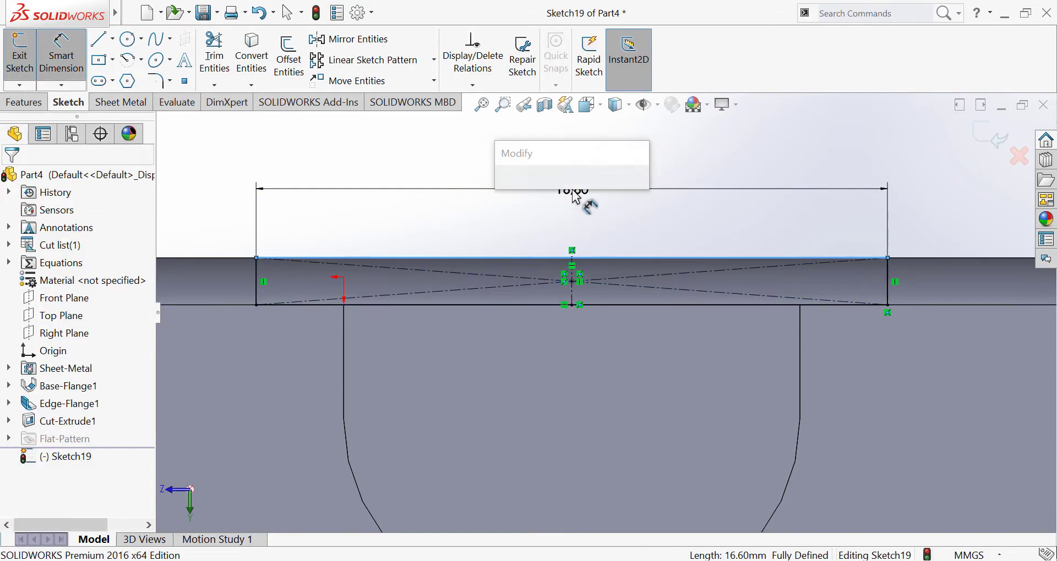
type("17")
key("Return")
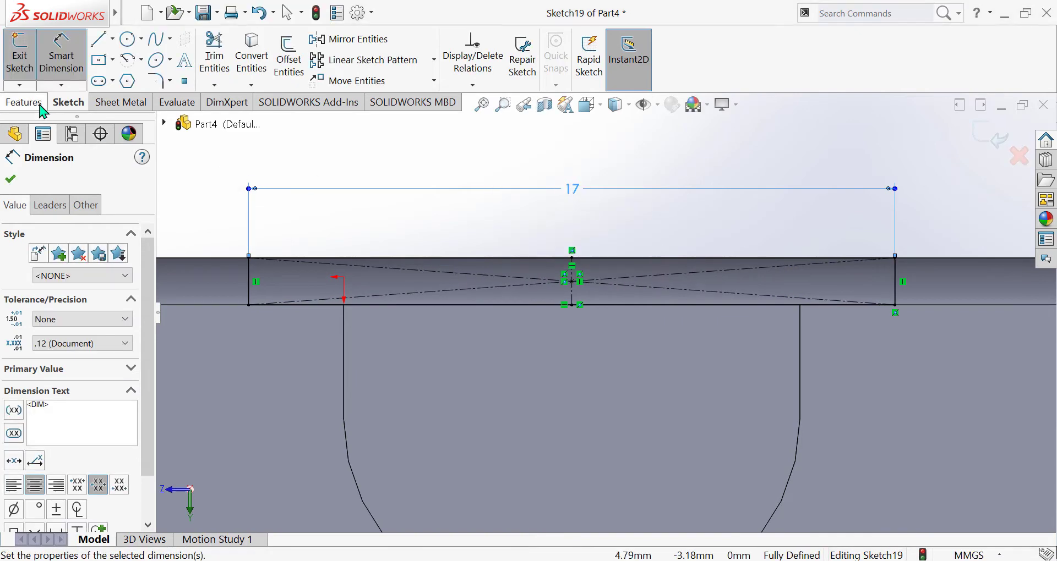
- Cut the 17 mm rectangle blind to 21 mm depth with Extruded Cut, keeping Normal cut on
left_click(39, 104)
left_click(233, 55)
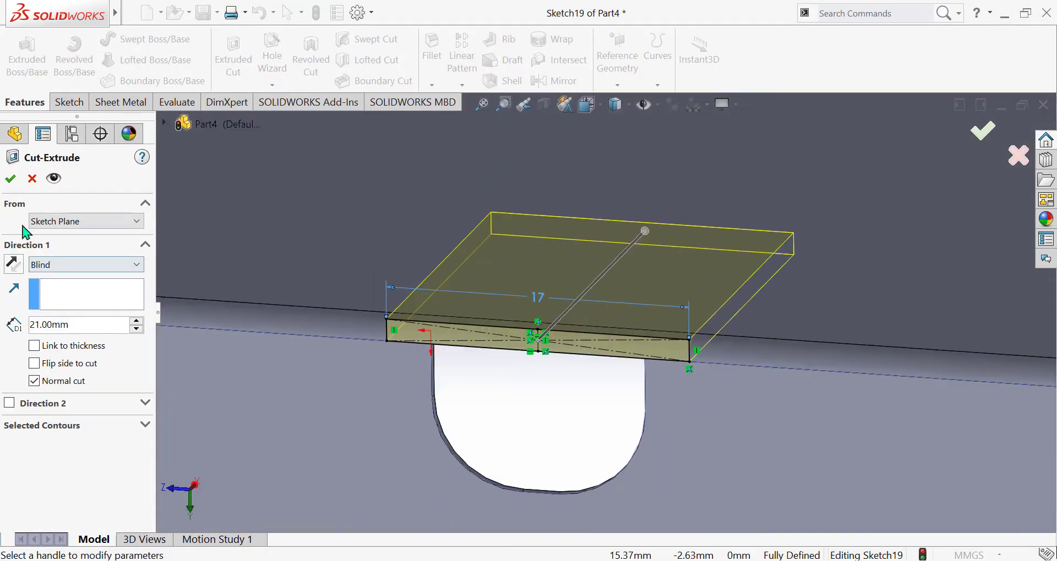
left_click(10, 178)
scroll(627, 275, "up", 5)
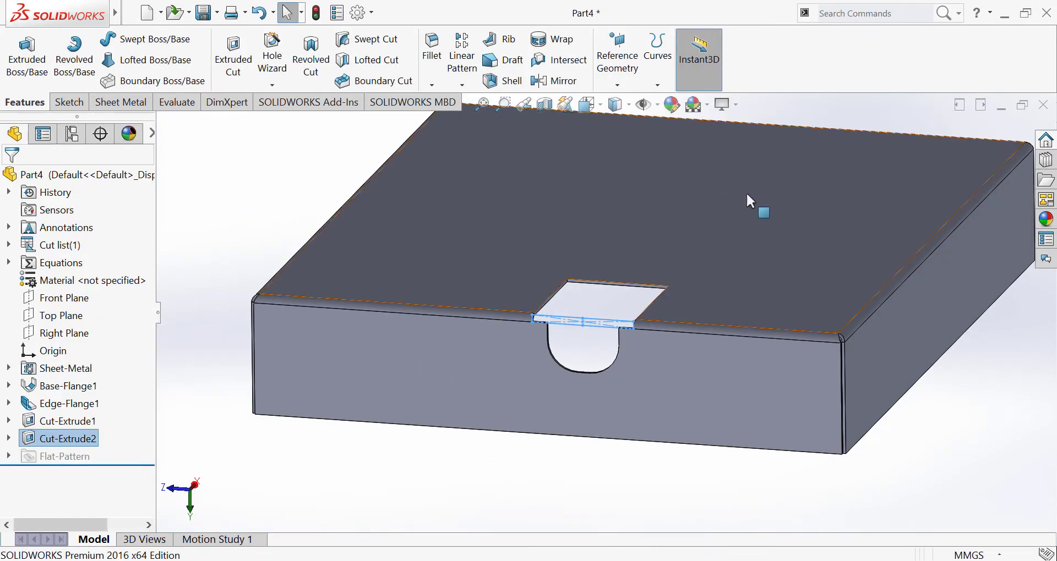
- Turn the part to its large outer base face and open a sketch on it
middle_click_drag(660, 330, 555, 237)
scroll(556, 238, "up", 4)
right_click(621, 237)
left_click(660, 40)
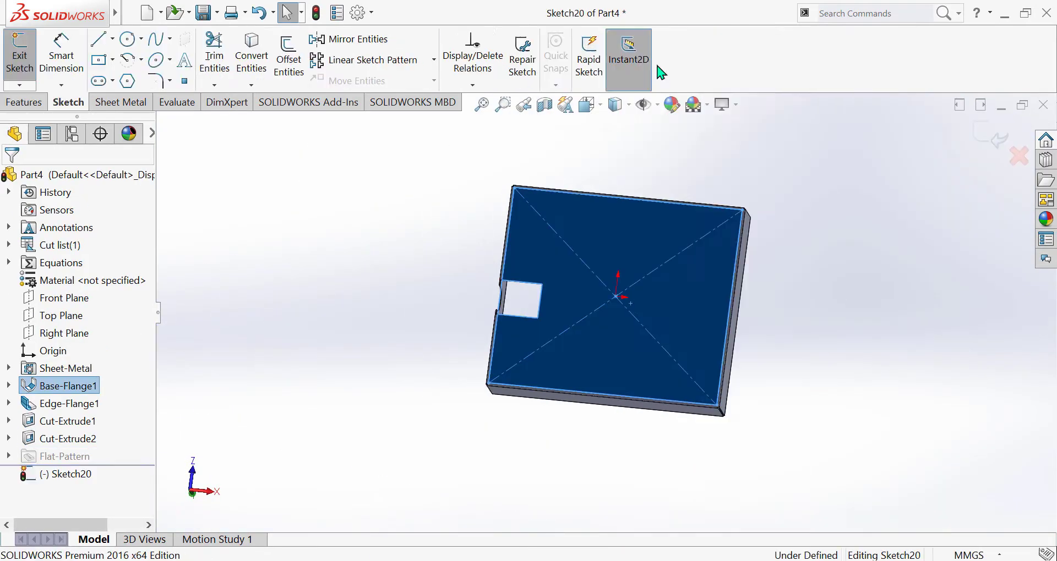
- Try to sketch a midpoint line on the base face's lower edge and dimension it 35 mm
left_click(112, 39)
left_click(144, 99)
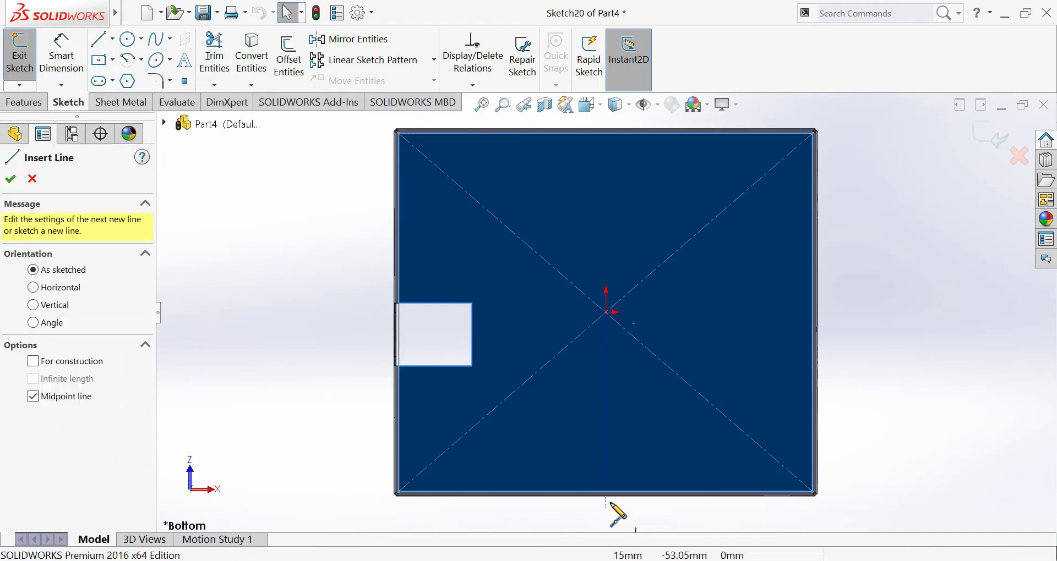
left_click(606, 491)
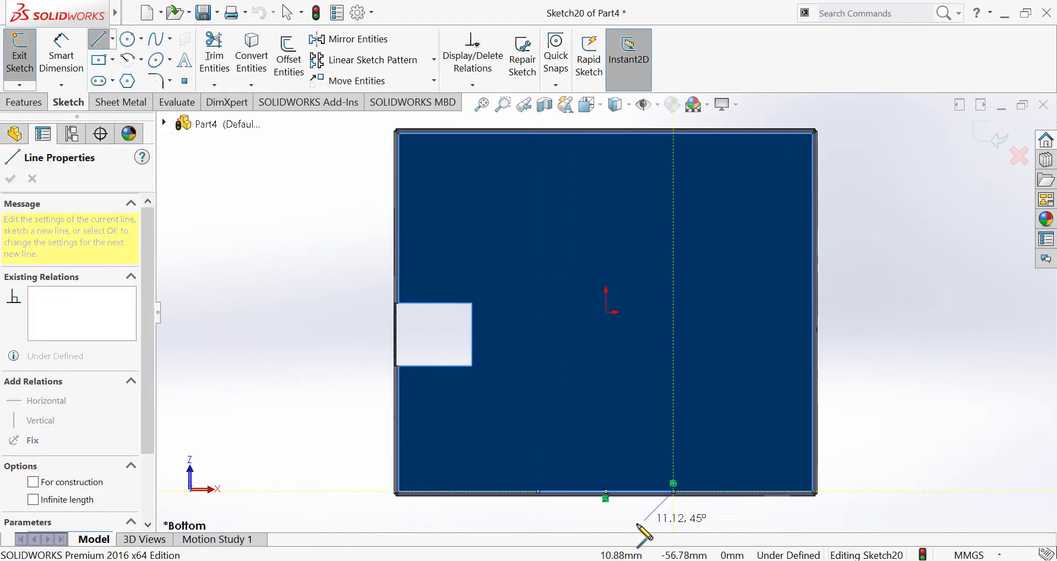
double_click(639, 523)
left_click(61, 55)
scroll(708, 530, "up", 2)
scroll(708, 530, "down", 2)
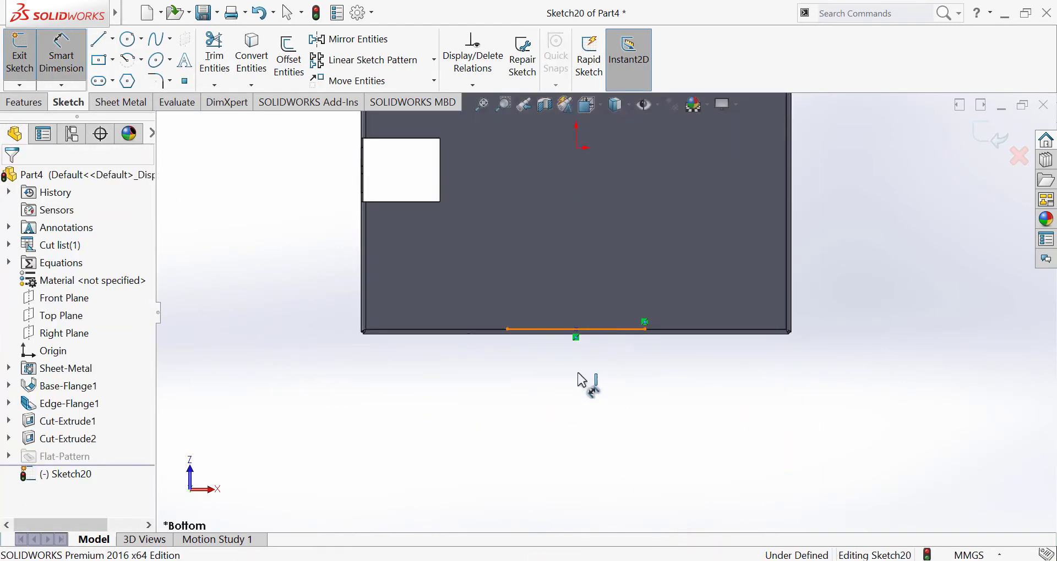
left_click(579, 377)
type("35")
key("Return")
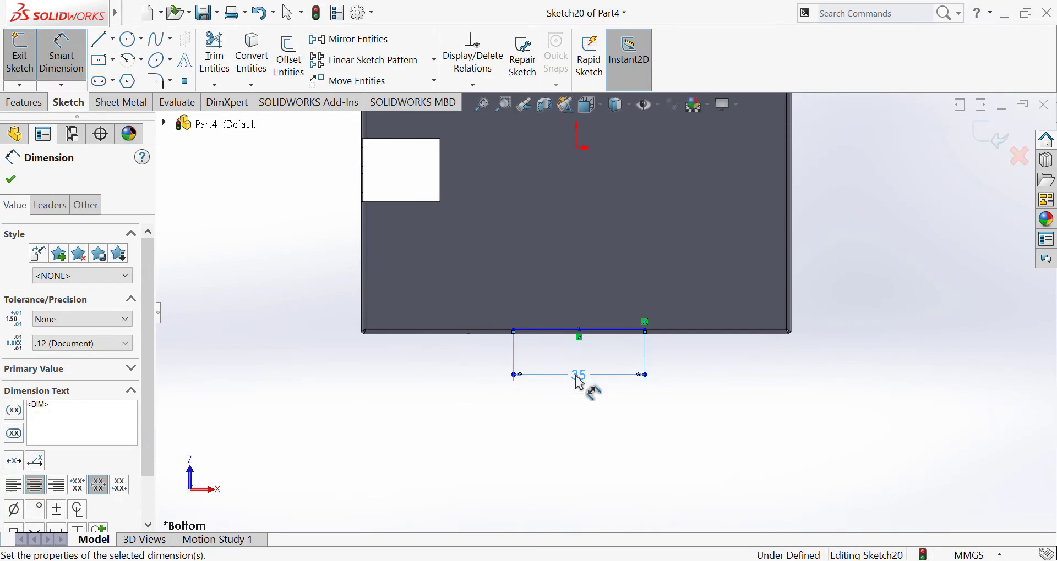
scroll(613, 278, "down", 3)
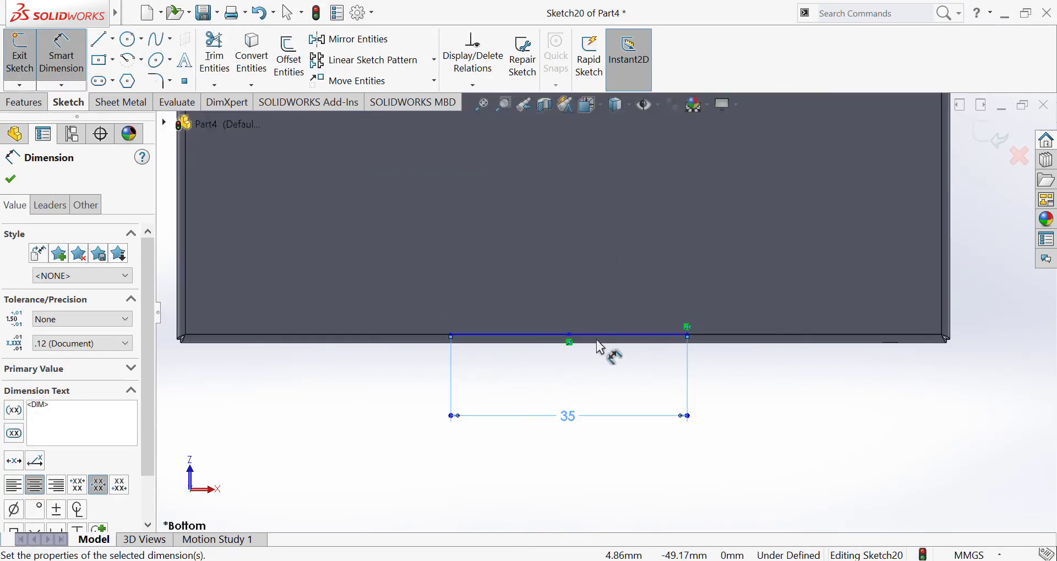
key("Escape")
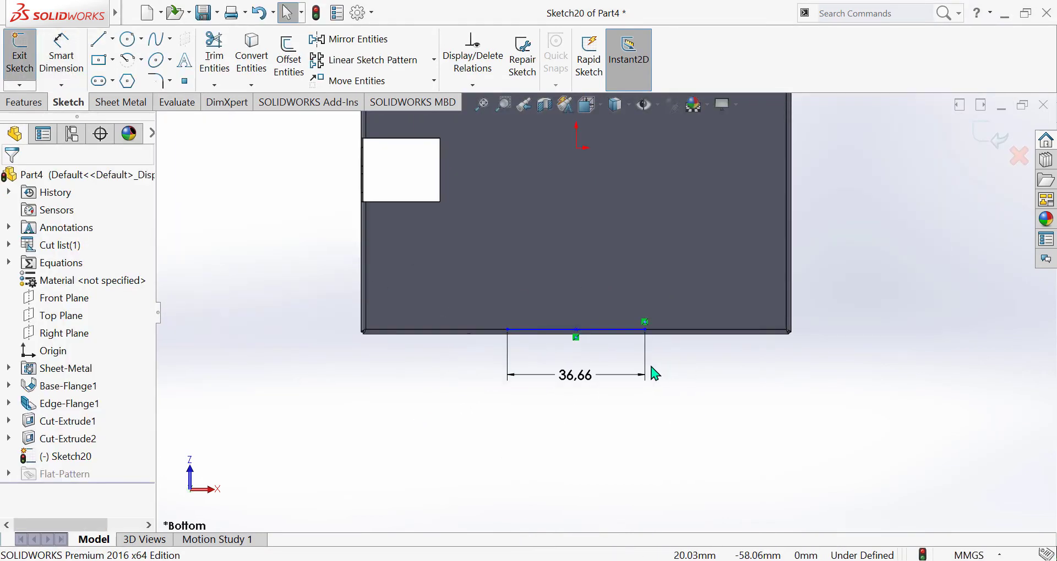
- Draw a vertical construction line from the origin to the base face's lower edge
left_click(113, 44)
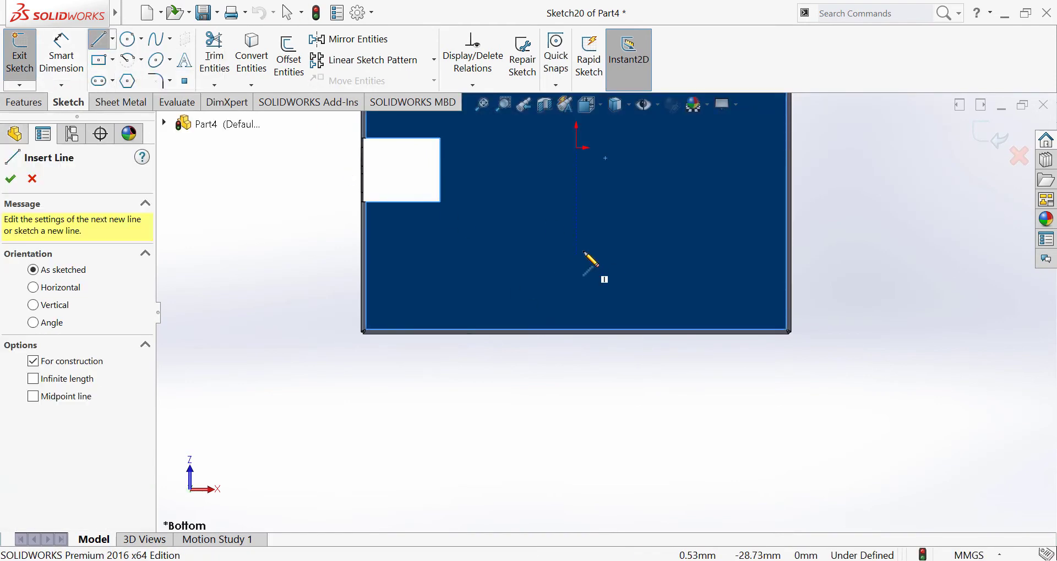
scroll(600, 231, "up", 1)
left_click_drag(580, 176, 581, 328)
left_click(113, 38)
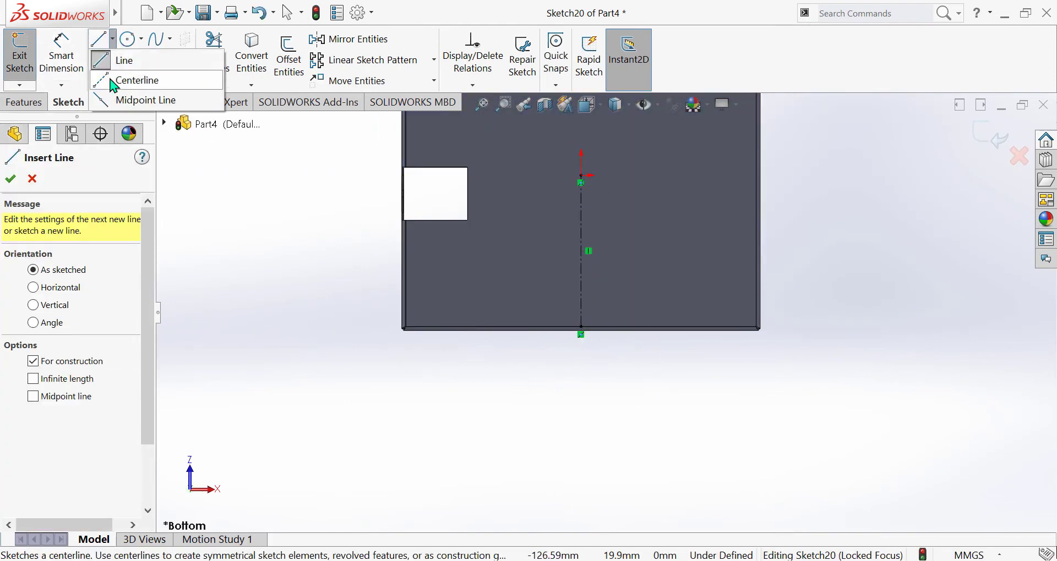
left_click(142, 97)
scroll(633, 341, "up", 1)
scroll(660, 357, "down", 3)
left_click_drag(509, 284, 600, 284)
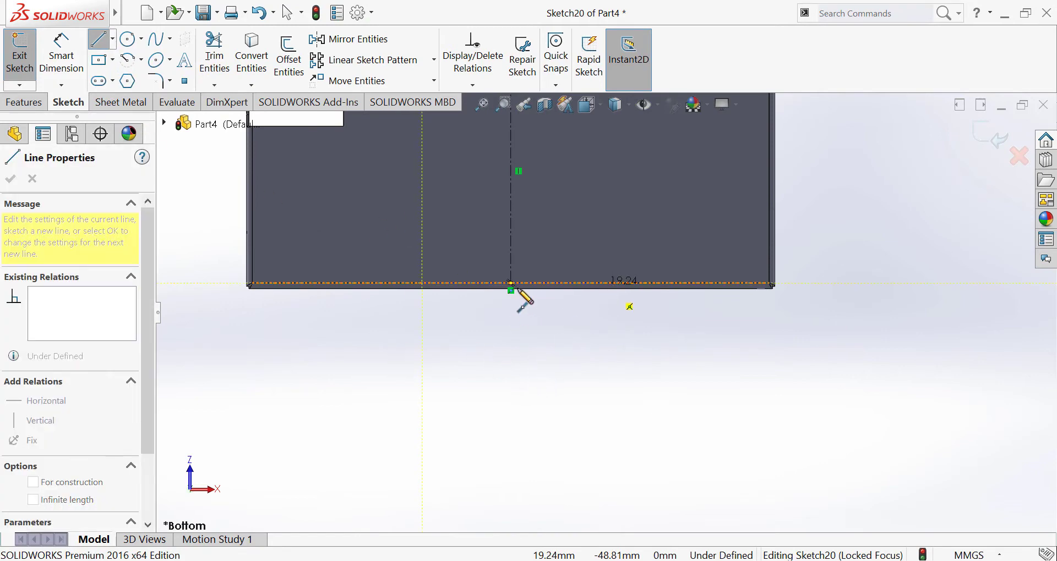
key("Escape")
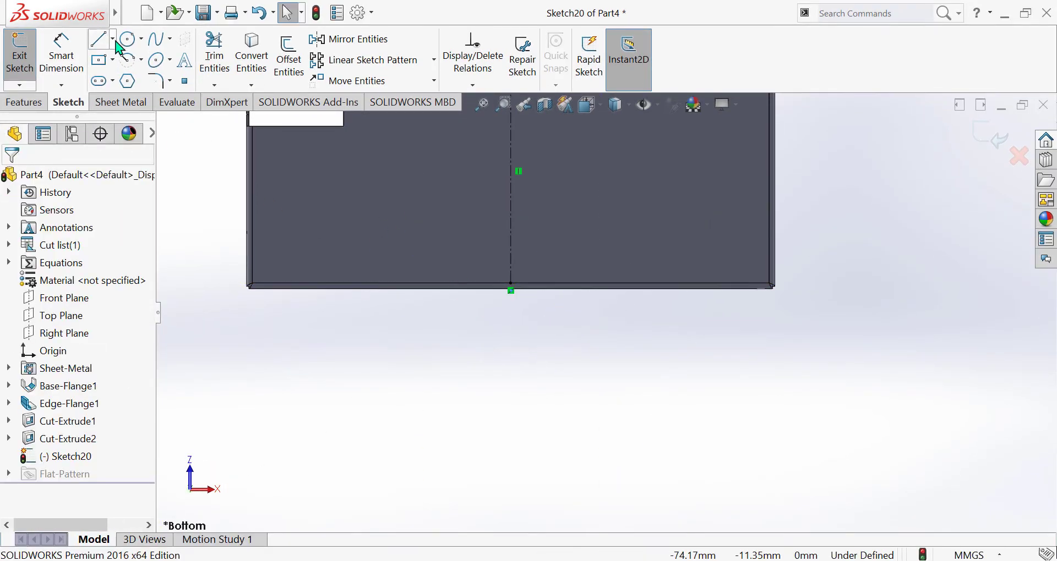
- Draw a midpoint line along the lower edge from the construction line's end and dimension it 35 mm long
left_click(102, 40)
left_click(510, 284)
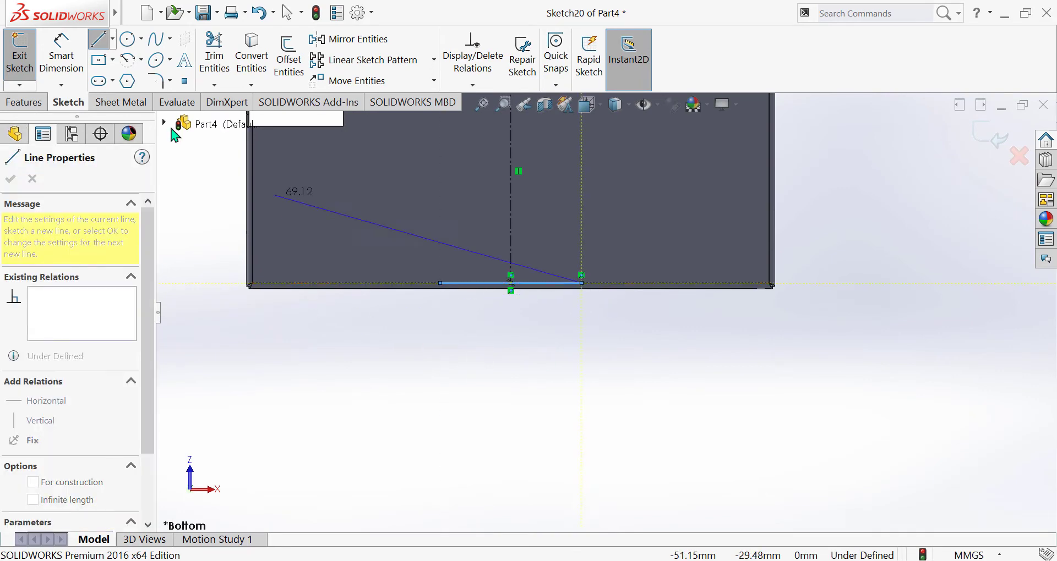
left_click(126, 40)
left_click(100, 40)
left_click(61, 55)
left_click(556, 283)
left_click(510, 355)
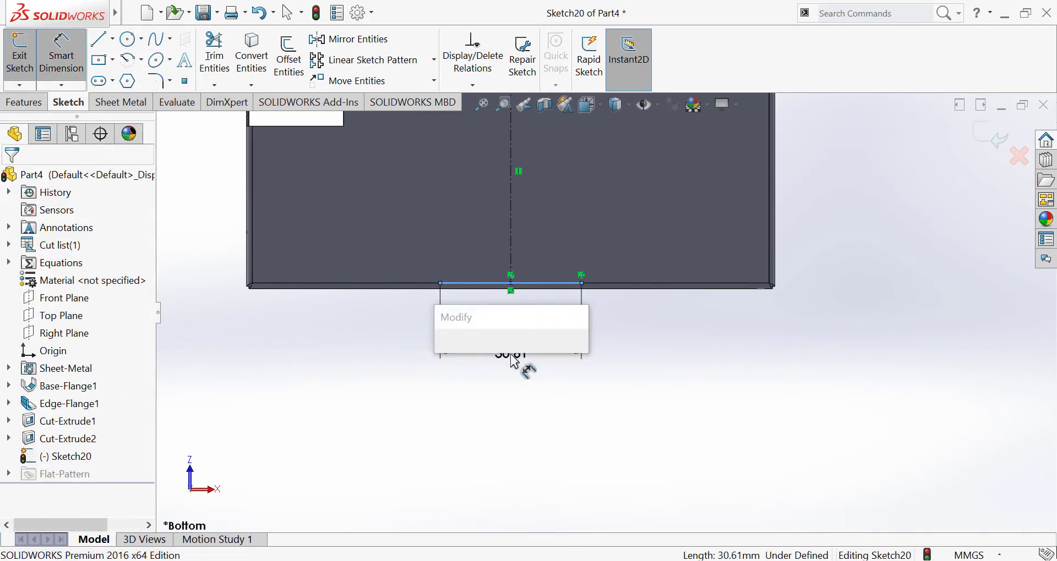
type("35")
key("Return")
scroll(544, 300, "down", 4)
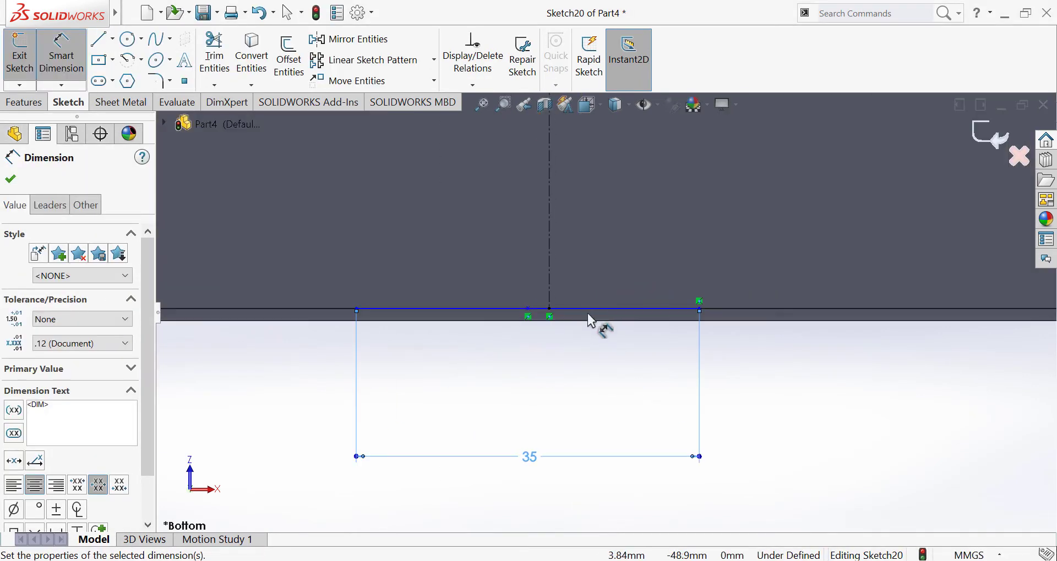
key("Escape")
- Make the 35 mm line's midpoint coincident with the lower end of the vertical construction line
left_click(528, 309)
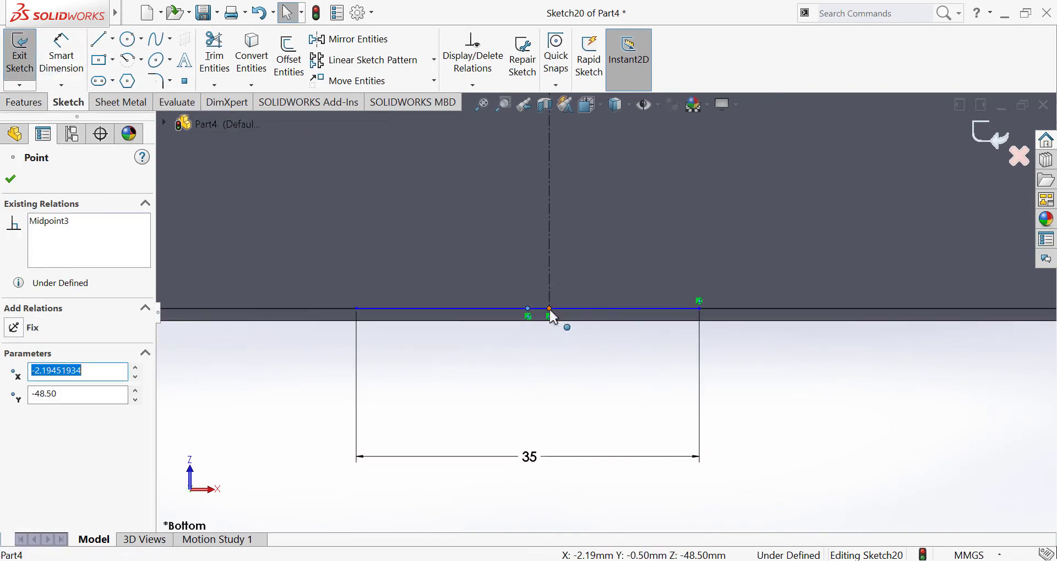
left_click(549, 309, "ctrl")
left_click(46, 351)
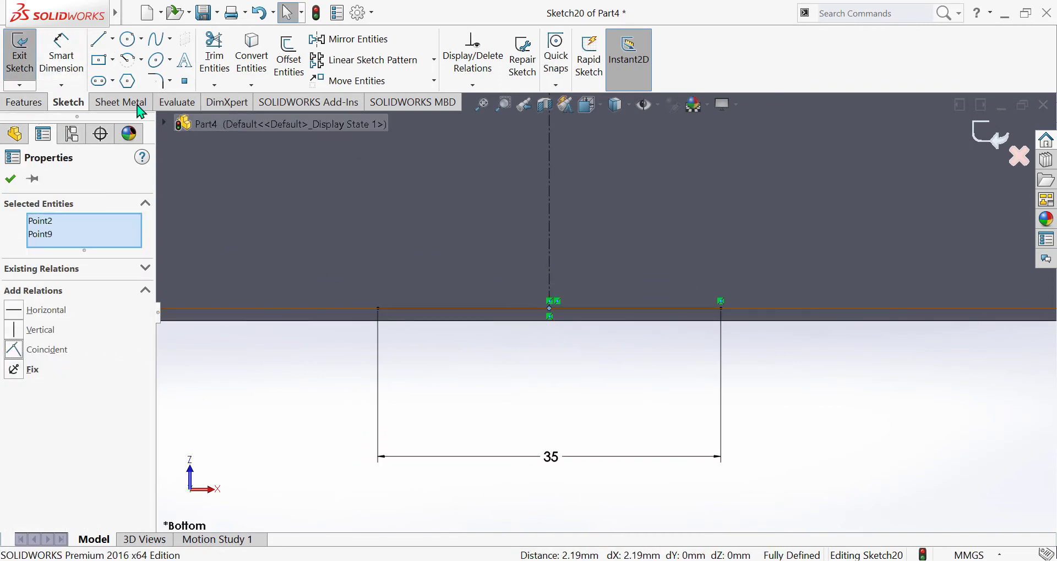
- Draw a corner rectangle about 45 mm high on the base face, starting at the 35 mm line's left end and matching its width
left_click(112, 40)
left_click(196, 188)
left_click(112, 60)
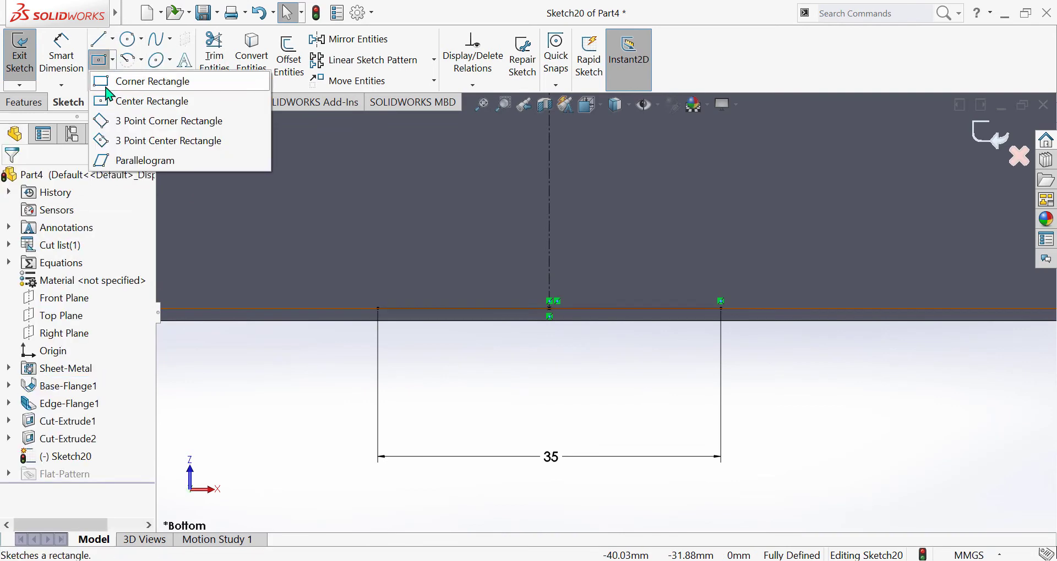
left_click(106, 87)
left_click(378, 308)
middle_click_drag(538, 214, 537, 300)
scroll(604, 308, "up", 5)
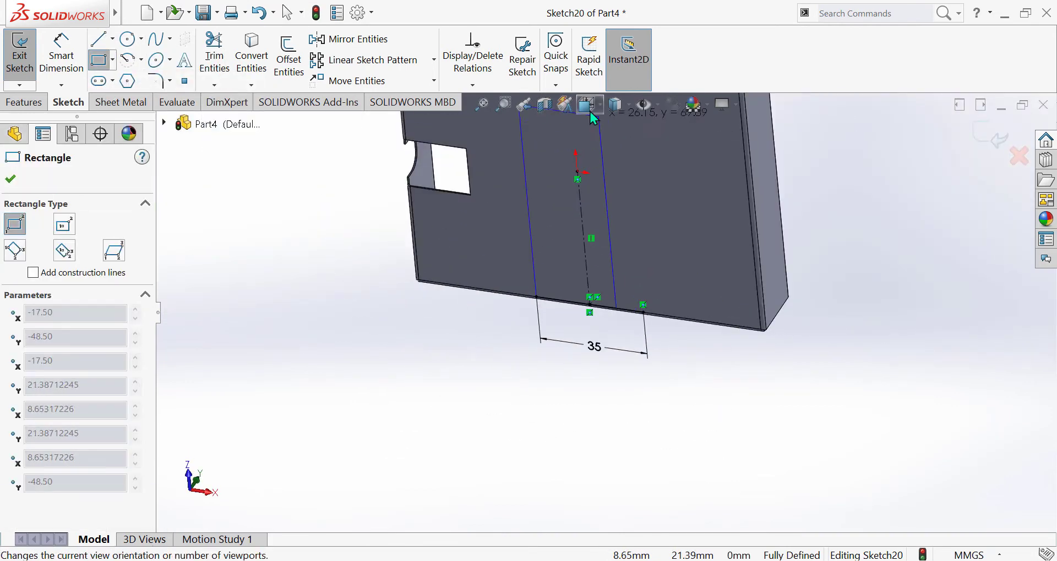
left_click(590, 112)
left_click(561, 354)
key("ctrl+z")
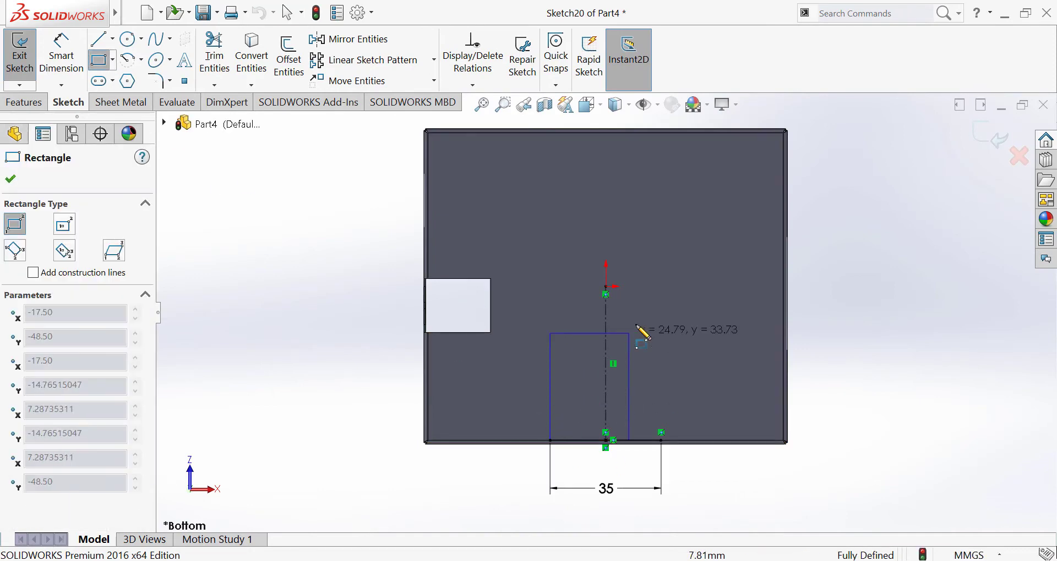
left_click(659, 298)
- Dimension the height of the base-face rectangle as 50 mm
left_click(64, 63)
left_click(659, 394)
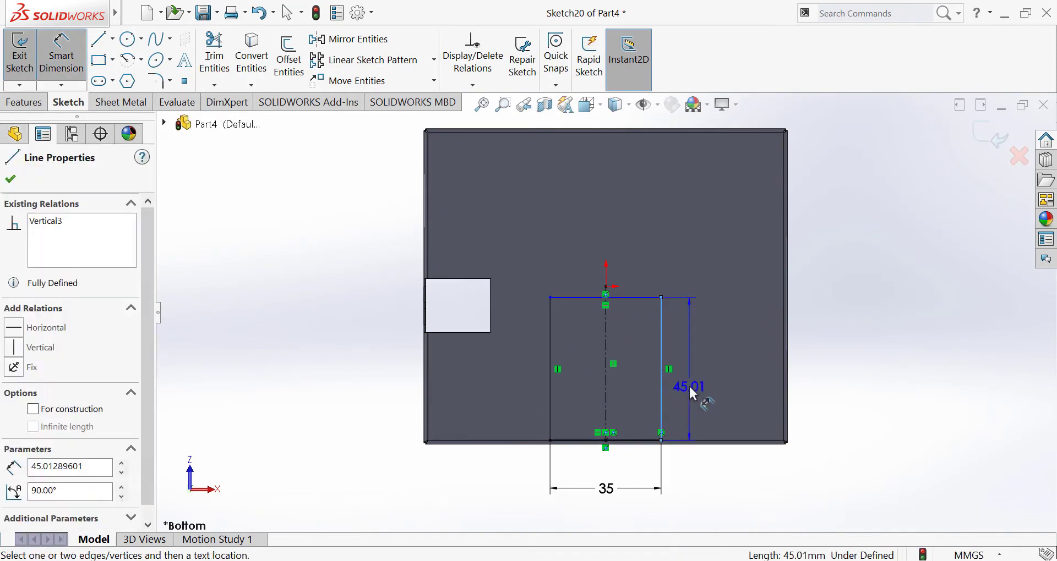
left_click(685, 381)
type("50")
key("Return")
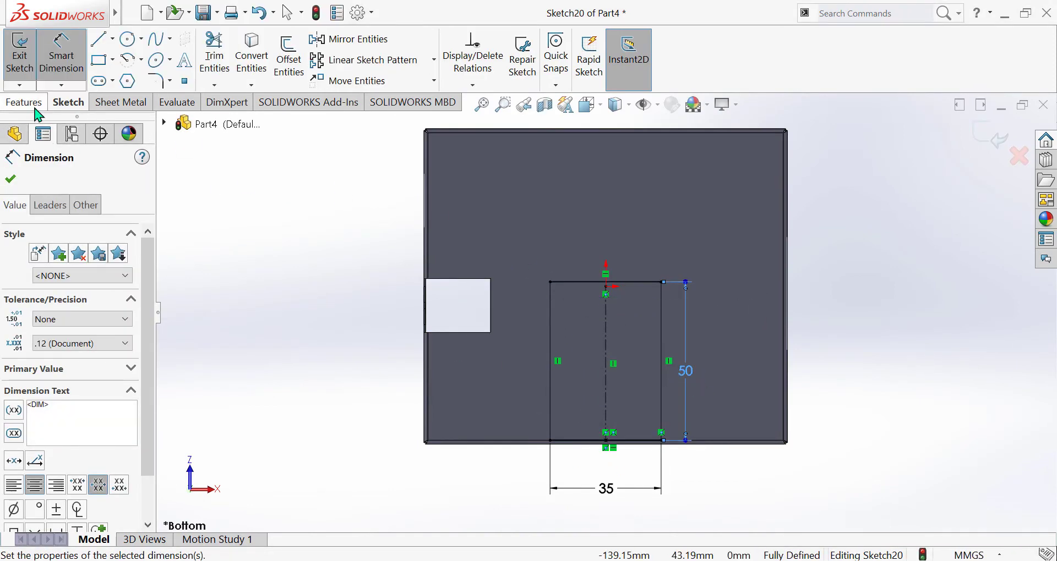
- Round the rectangle's two upper corners with 2 mm sketch fillets
left_click(159, 81)
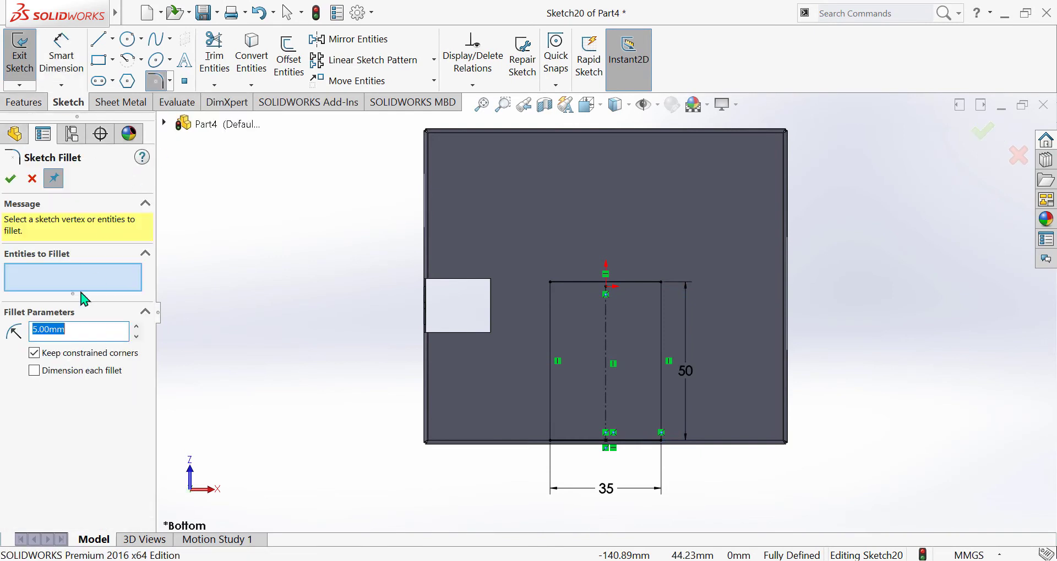
left_click(548, 287)
left_click(660, 285)
scroll(681, 507, "down", 3)
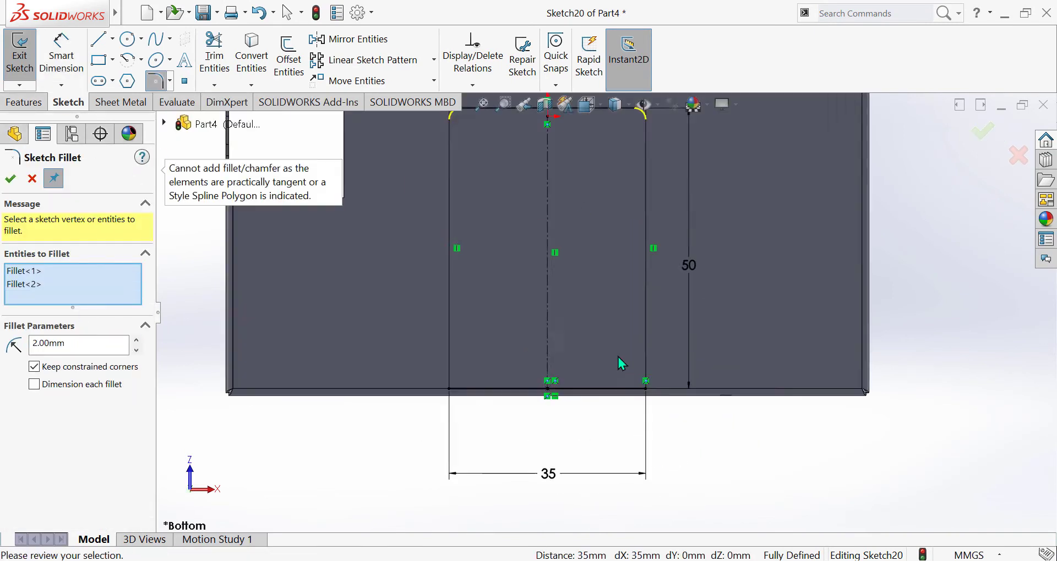
scroll(619, 357, "down", 4)
scroll(493, 296, "up", 5)
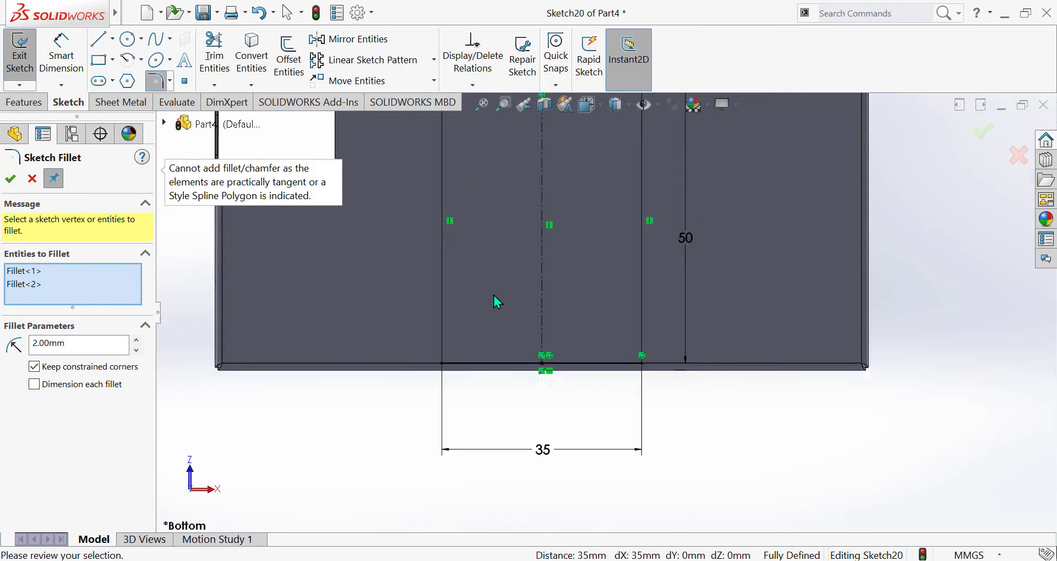
left_click(10, 178)
left_click(24, 102)
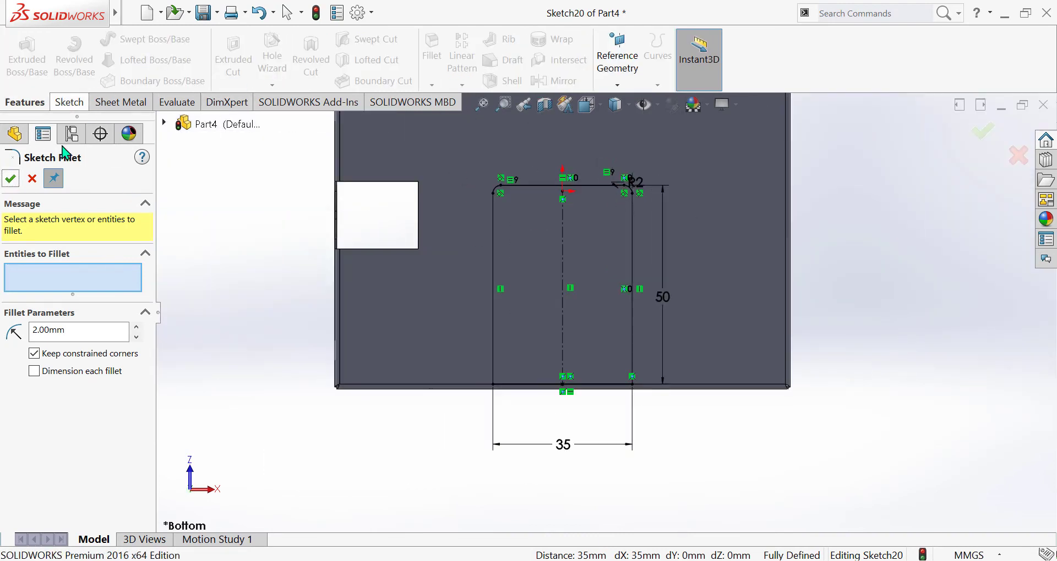
- Cut the rounded 35 × 50 mm rectangle through the base face with Extruded Cut linked to the sheet thickness
left_click(10, 178)
left_click(234, 55)
left_click(58, 348)
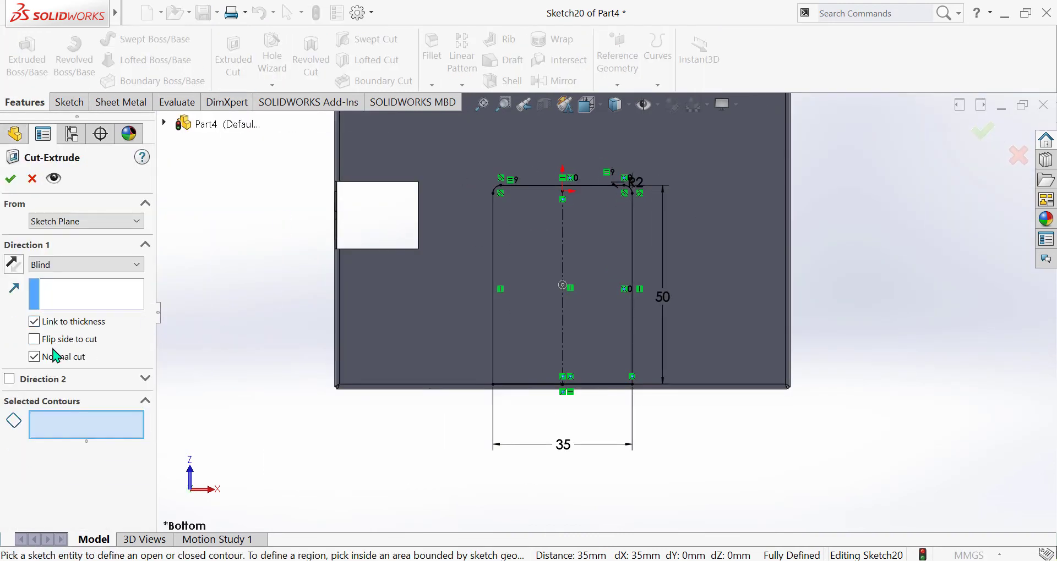
left_click(11, 178)
left_click(556, 332)
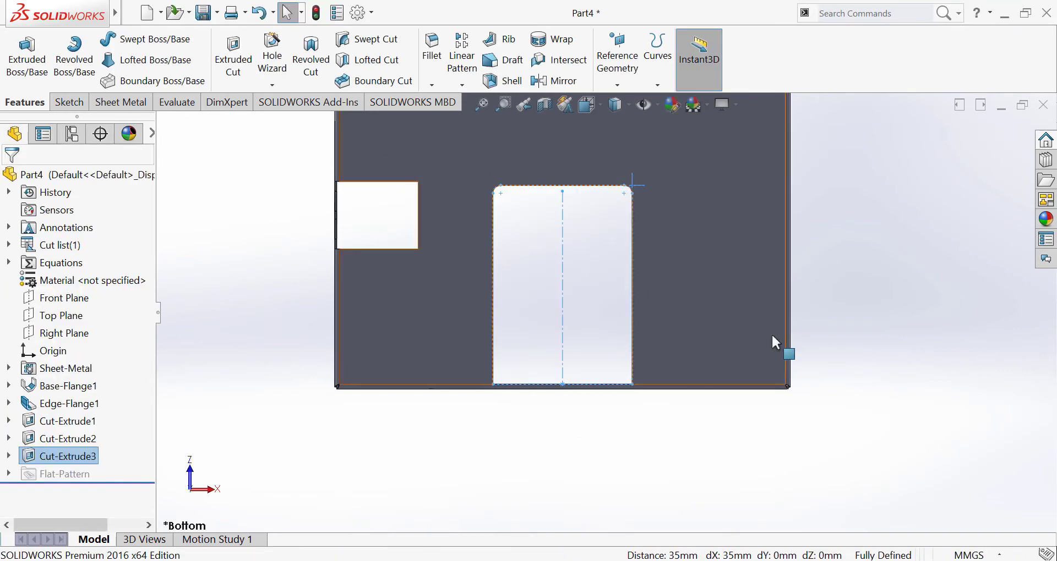
- Save the roof part as atap in the uas folder
key("ctrl+s")
type("atap")
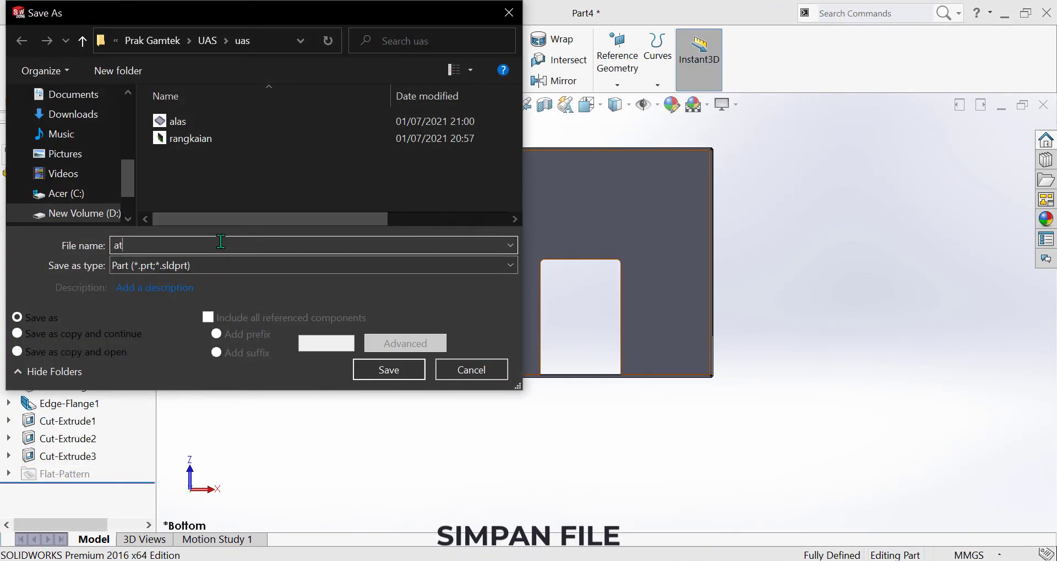
key("Return")
- Make a new assembly from the part and place alas as its first component
left_click(160, 12)
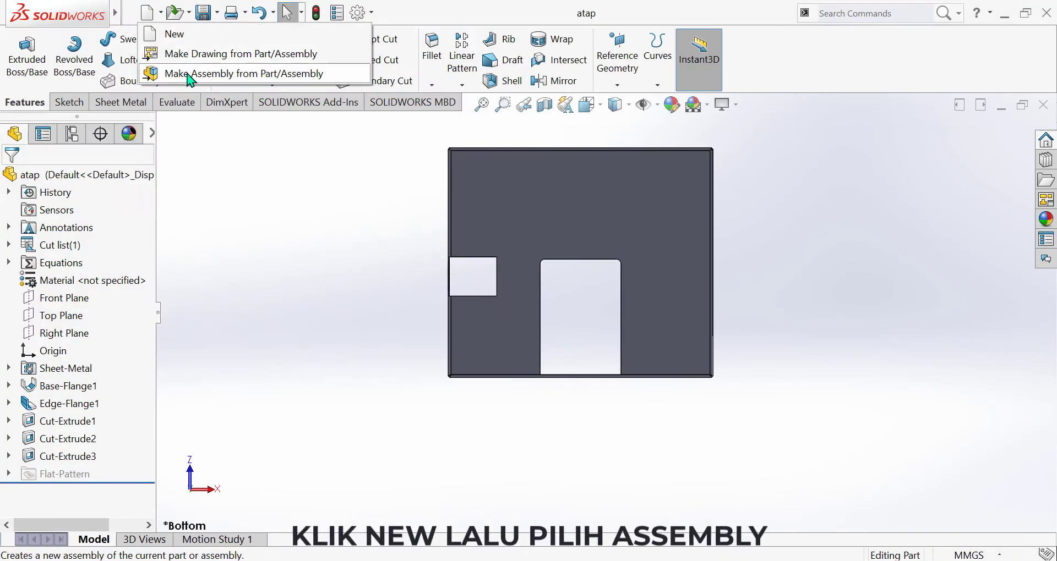
left_click(189, 75)
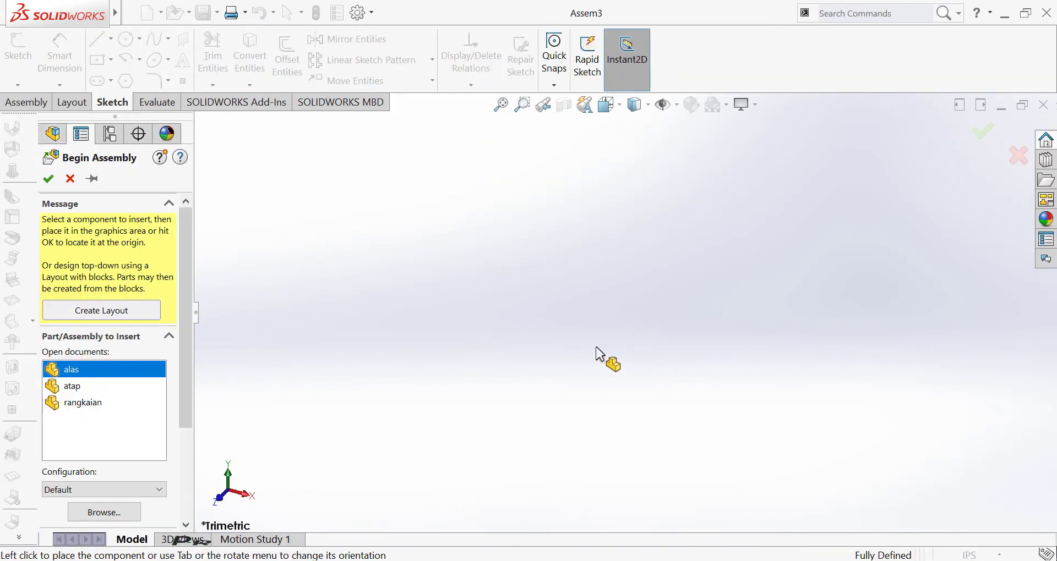
left_click(599, 356)
middle_click_drag(477, 425, 352, 379)
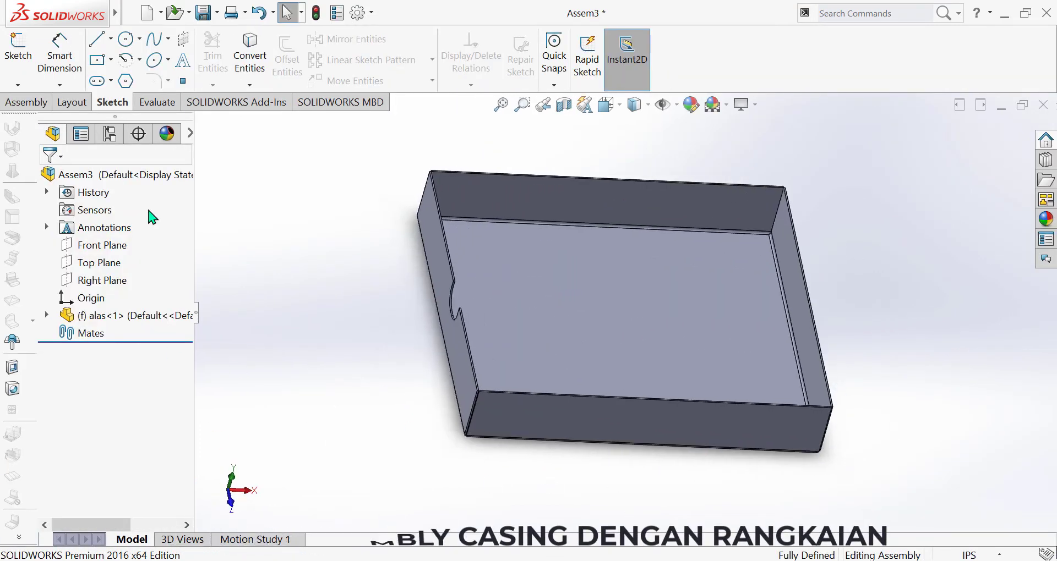
- Insert the rangkaian part, rotate it in 90° increments until its components face up, and place it above the casing base
left_click(26, 101)
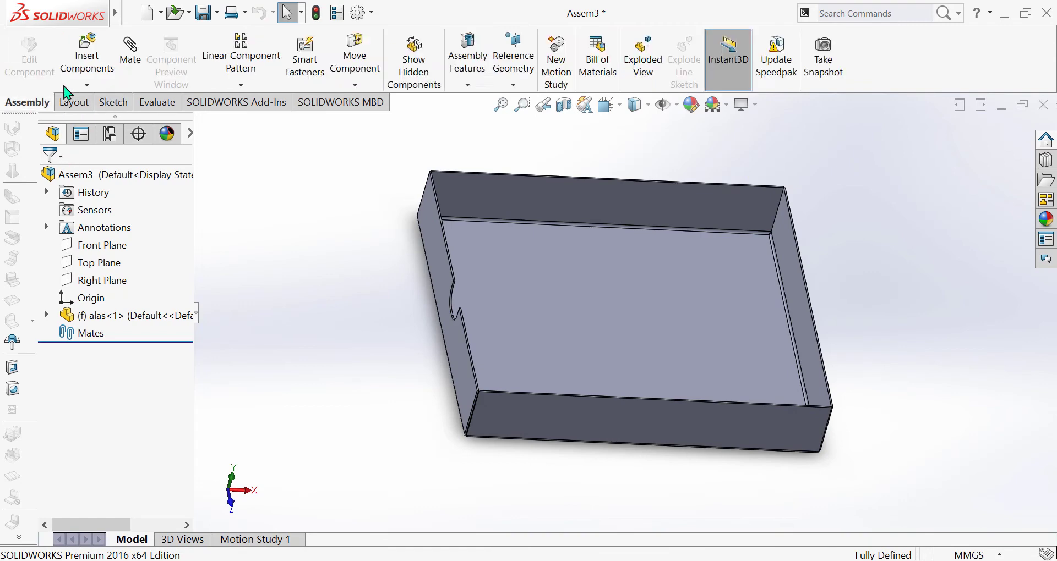
left_click(86, 61)
left_click(82, 389)
left_click(324, 499)
left_click(325, 498)
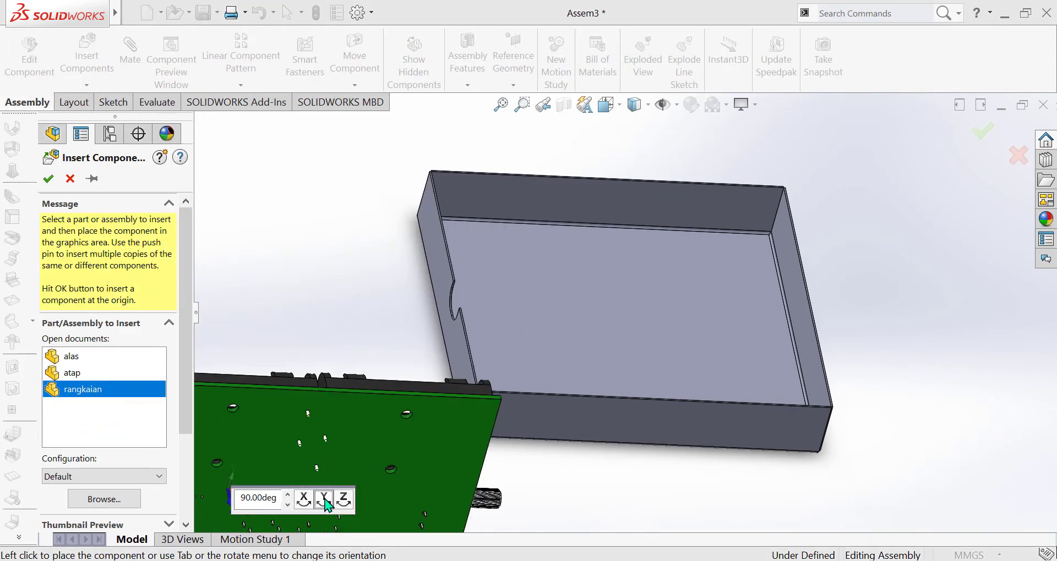
left_click(324, 498)
left_click(325, 499)
left_click(343, 498)
left_click(343, 499)
left_click(343, 498)
left_click(342, 499)
left_click(305, 501)
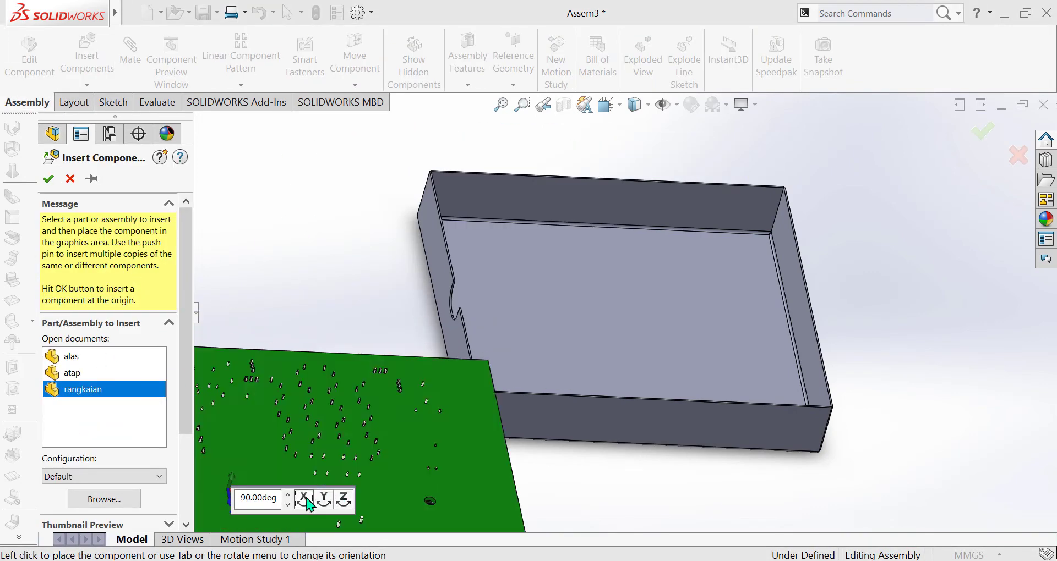
left_click(304, 501)
left_click(305, 501)
left_click(815, 224)
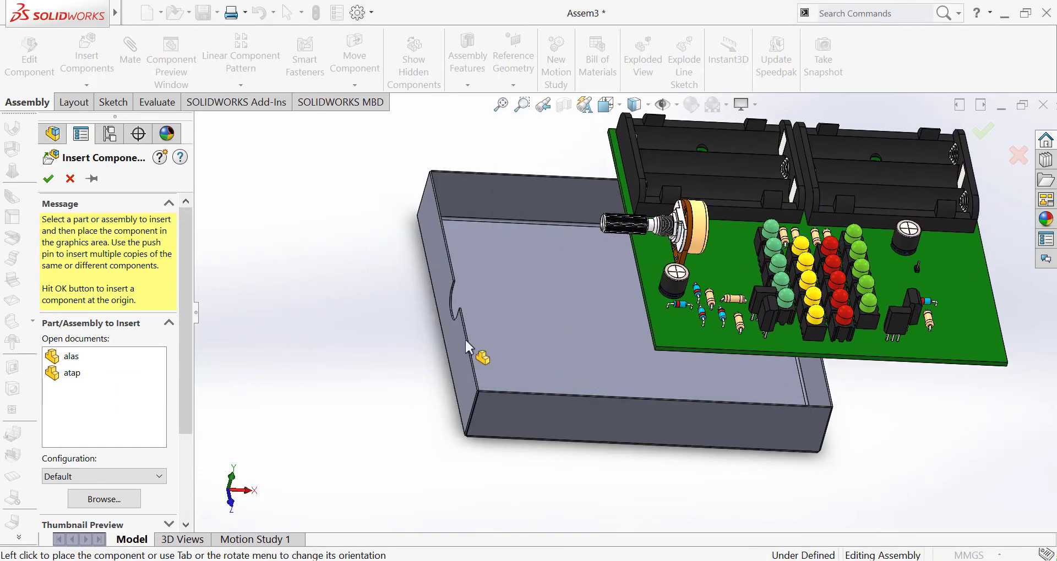
- Add a coincident mate between the inner face of the base's back wall and the circuit board's battery-side edge
scroll(611, 316, "down", 5)
scroll(618, 320, "up", 8)
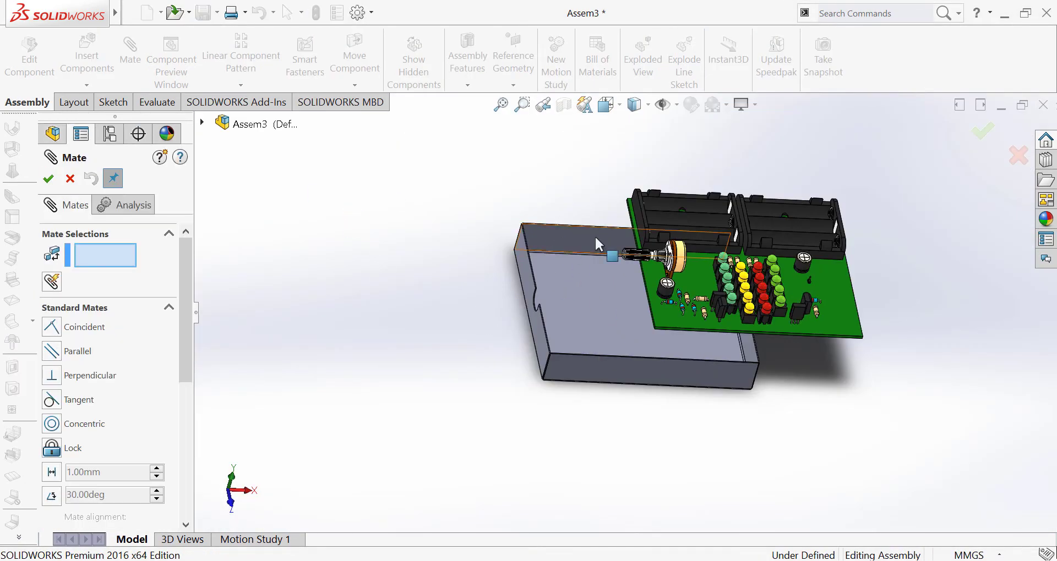
left_click(595, 238)
middle_click_drag(595, 238, 701, 438)
scroll(707, 306, "down", 5)
left_click(603, 329)
left_click(377, 295)
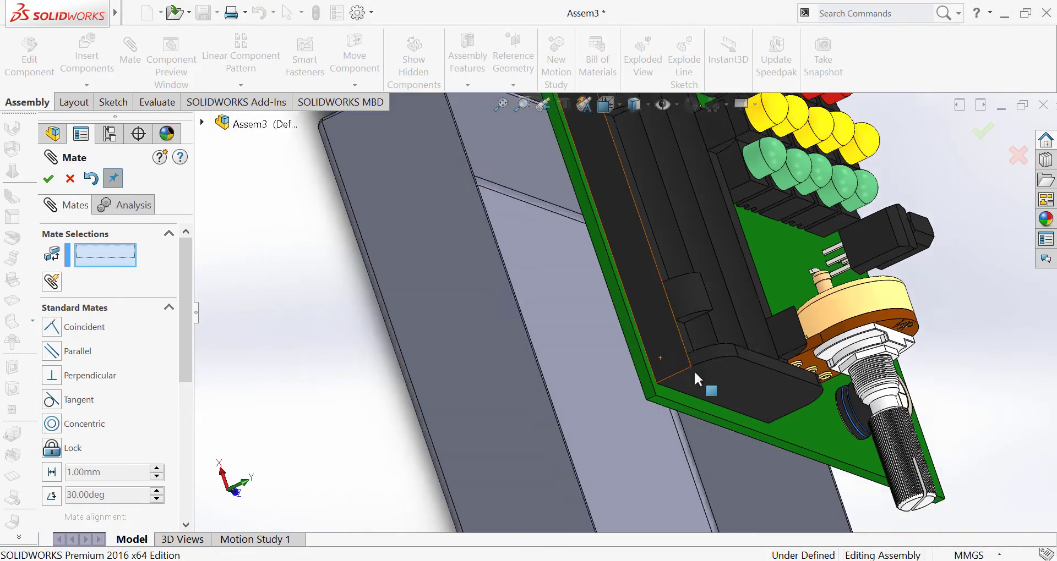
- Add a coincident mate between the board's short edge on the potentiometer side and the base's notched wall
middle_click_drag(694, 378, 604, 391)
scroll(603, 392, "down", 3)
scroll(604, 391, "up", 3)
left_click(518, 238)
scroll(514, 382, "down", 3)
middle_click_drag(514, 382, 312, 363)
scroll(312, 363, "down", 2)
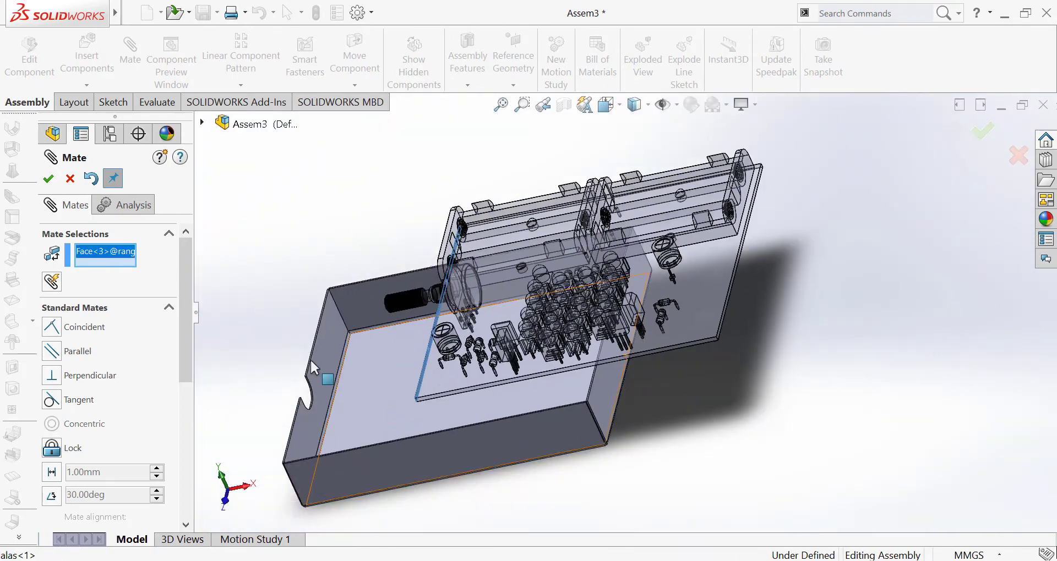
left_click(312, 367)
left_click(332, 402)
- In the front view, move the circuit board down into the casing base
key("space")
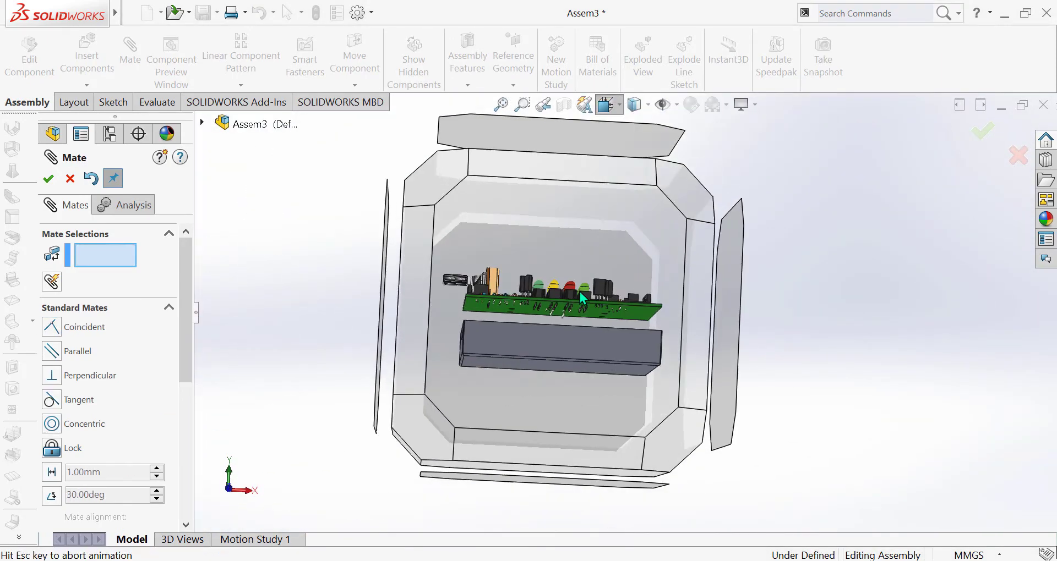
left_click(624, 283)
left_click_drag(627, 283, 631, 358)
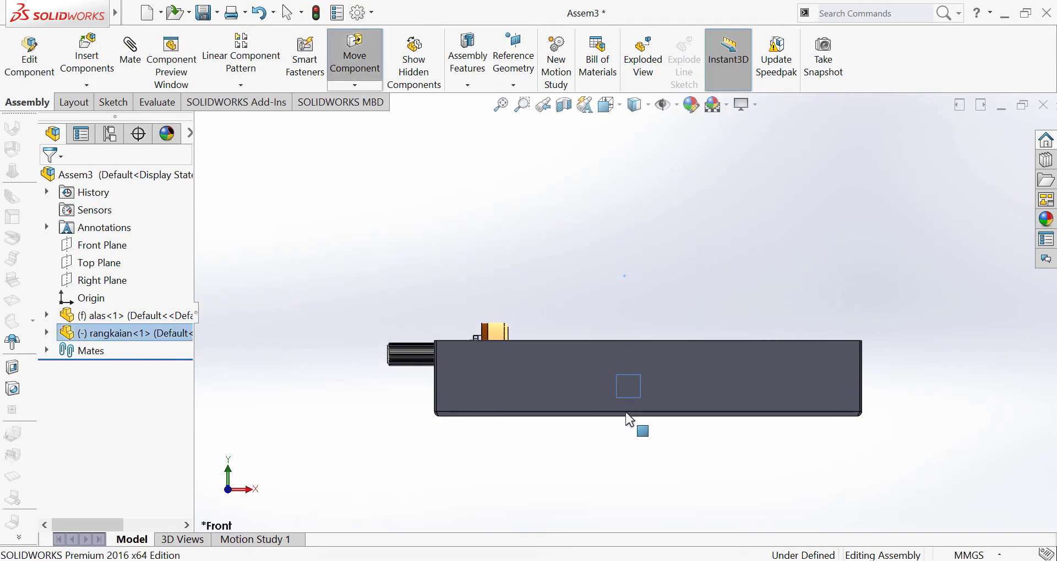
- Insert the atap part and move it above the casing base
middle_click_drag(628, 459, 625, 545)
left_click(87, 55)
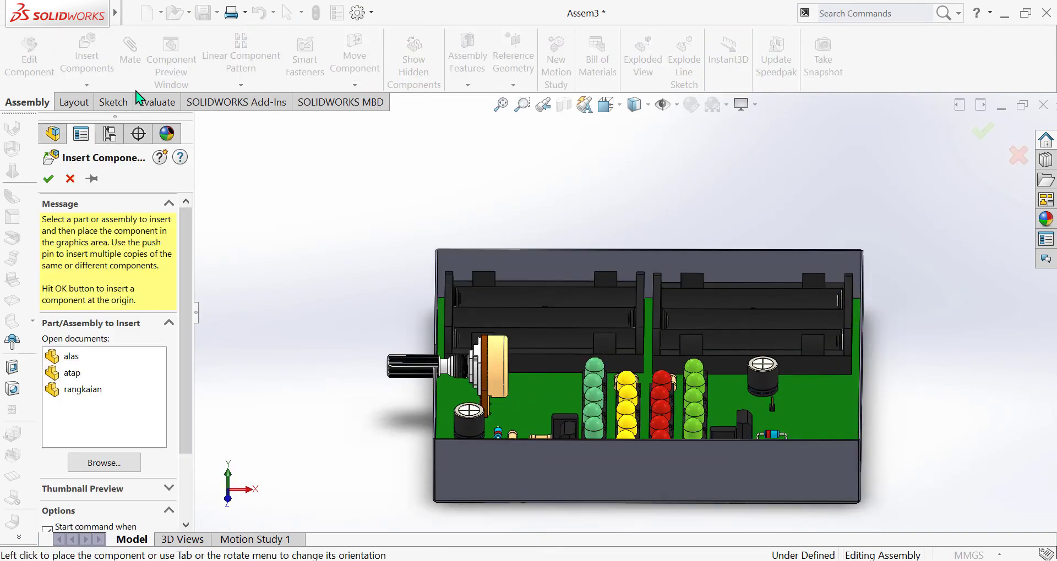
left_click(72, 373)
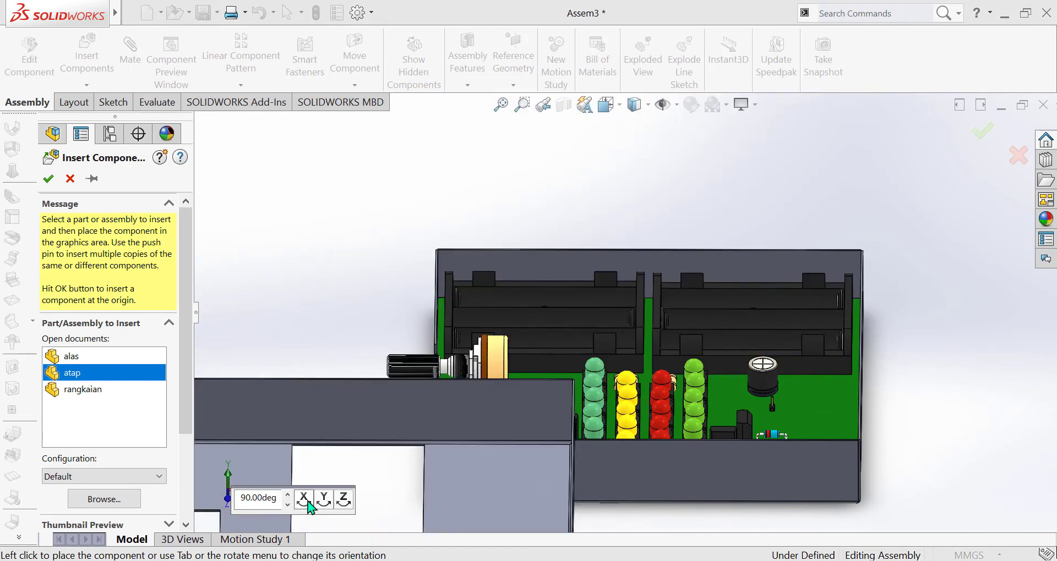
left_click(674, 236)
middle_click_drag(665, 352, 586, 352)
left_click_drag(589, 281, 608, 176)
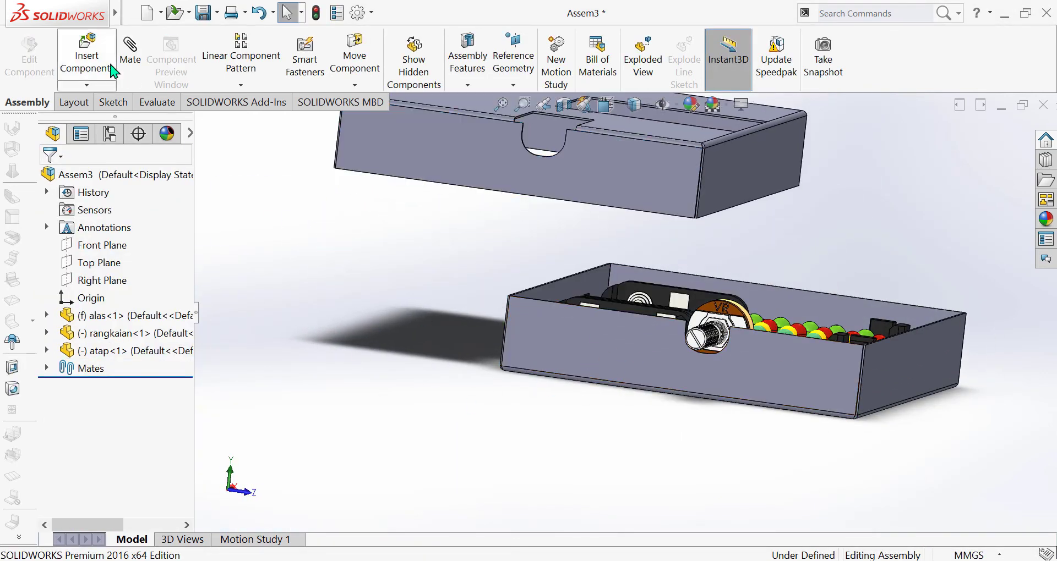
- Add a coincident mate between the notched side faces of the base and the roof
left_click(629, 354)
middle_click_drag(629, 354, 485, 297)
left_click(693, 207)
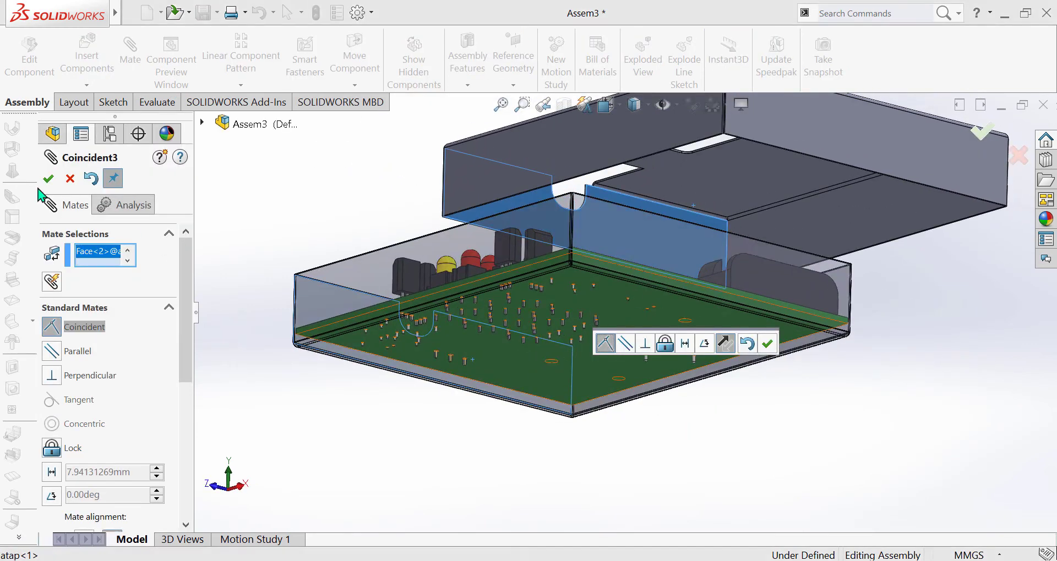
left_click(49, 179)
- Add a coincident mate between the matching long side faces of the roof and the base
left_click(870, 211)
middle_click_drag(748, 309, 583, 330)
left_click(826, 307)
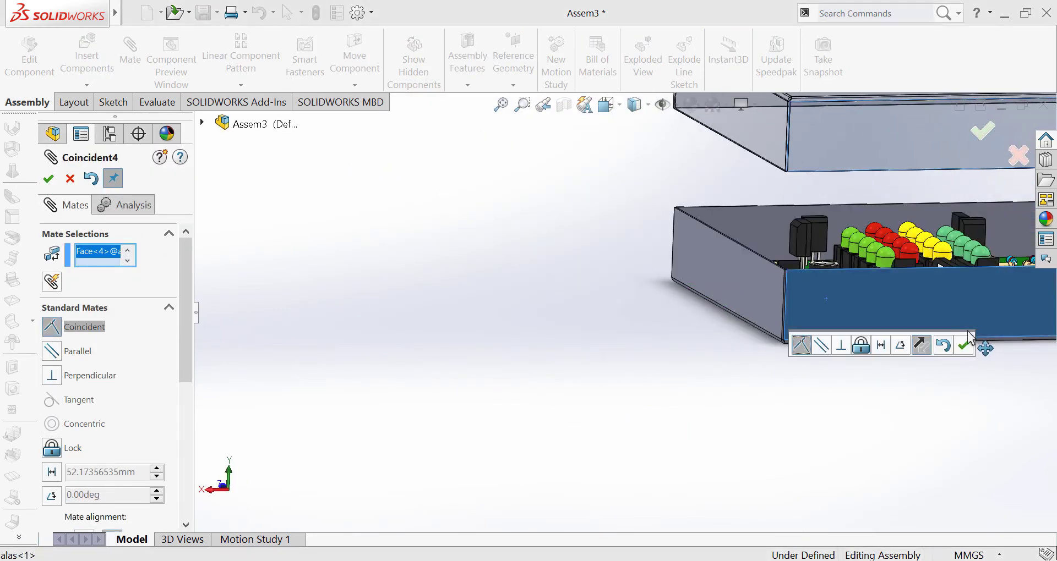
left_click(969, 346)
- Close the roof onto the base with a third coincident mate between the two casing parts
middle_click_drag(872, 304, 764, 346)
left_click(801, 195)
scroll(764, 349, "down", 6)
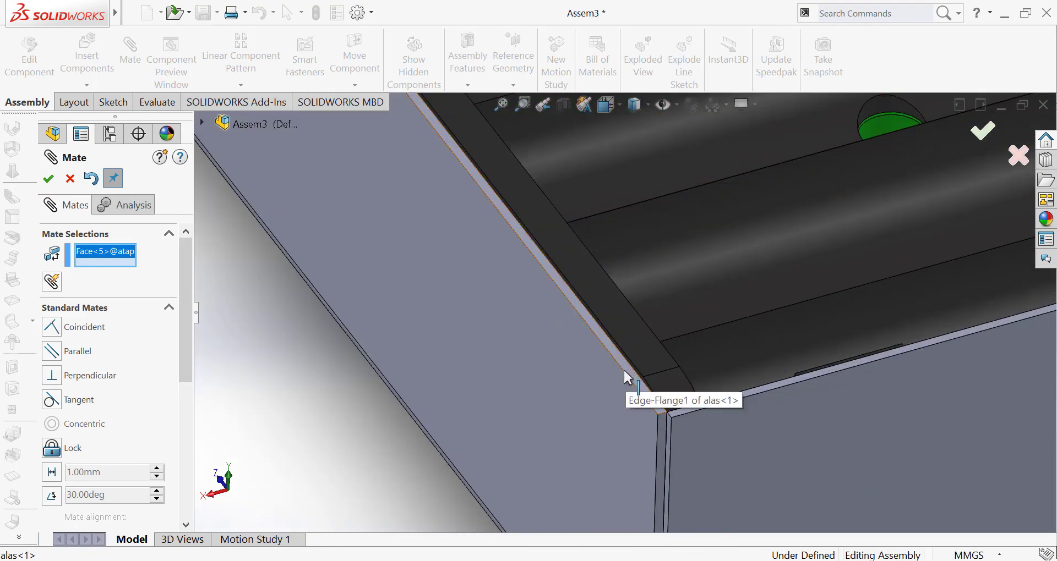
scroll(934, 342, "up", 6)
middle_click_drag(933, 342, 939, 339)
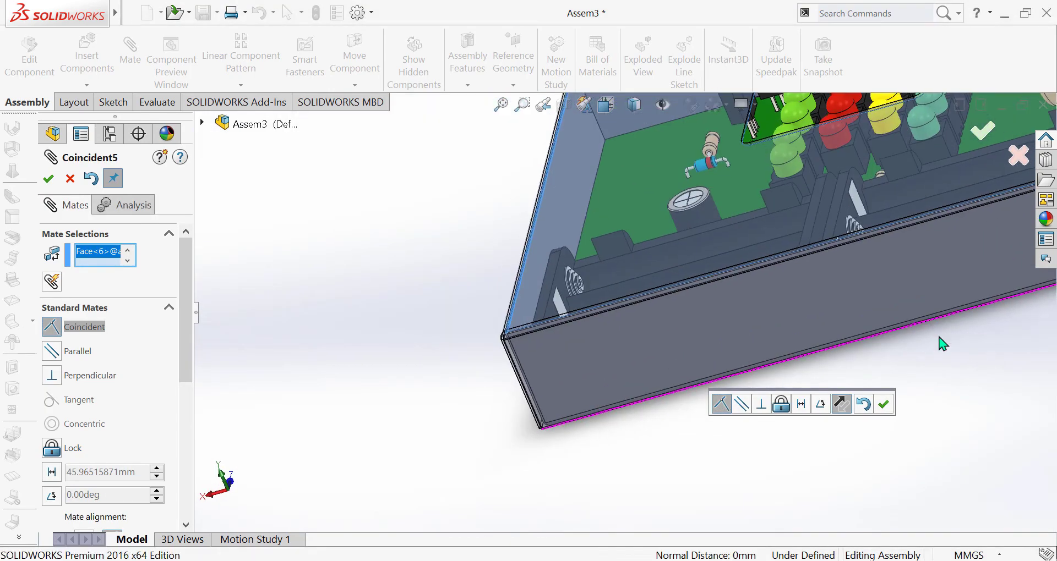
left_click(882, 403)
mouse_move(848, 363)
middle_mouse_down()
mouse_move(836, 351)
mouse_move(870, 358)
mouse_move(842, 341)
mouse_move(846, 356)
middle_mouse_up()
scroll(870, 359, "up", 2)
left_click(48, 179)
scroll(602, 323, "up", 5)
scroll(635, 317, "down", 3)
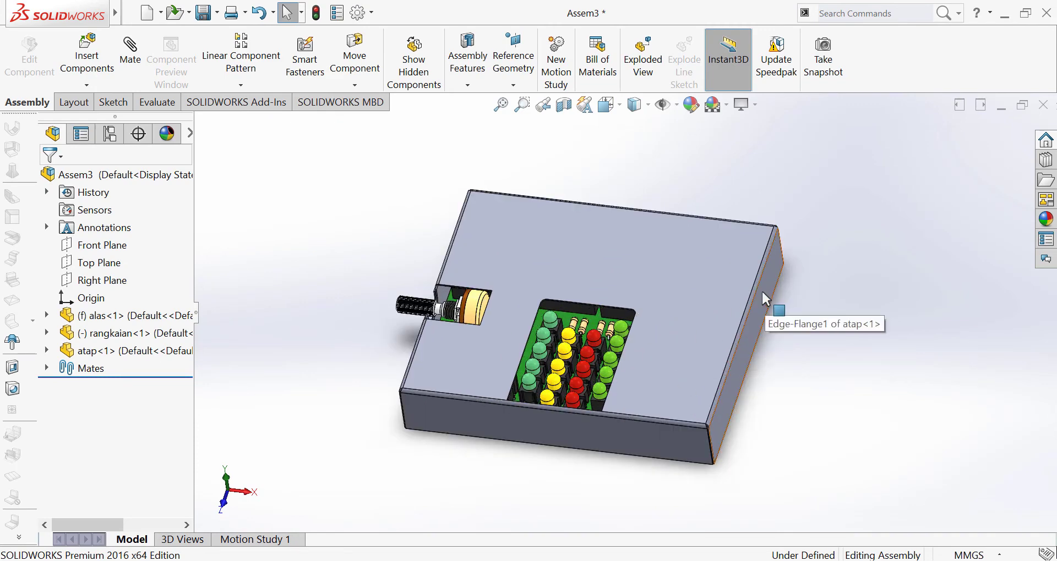
- Save the assembly as Assem3
key("ctrl+s")
key("Return")
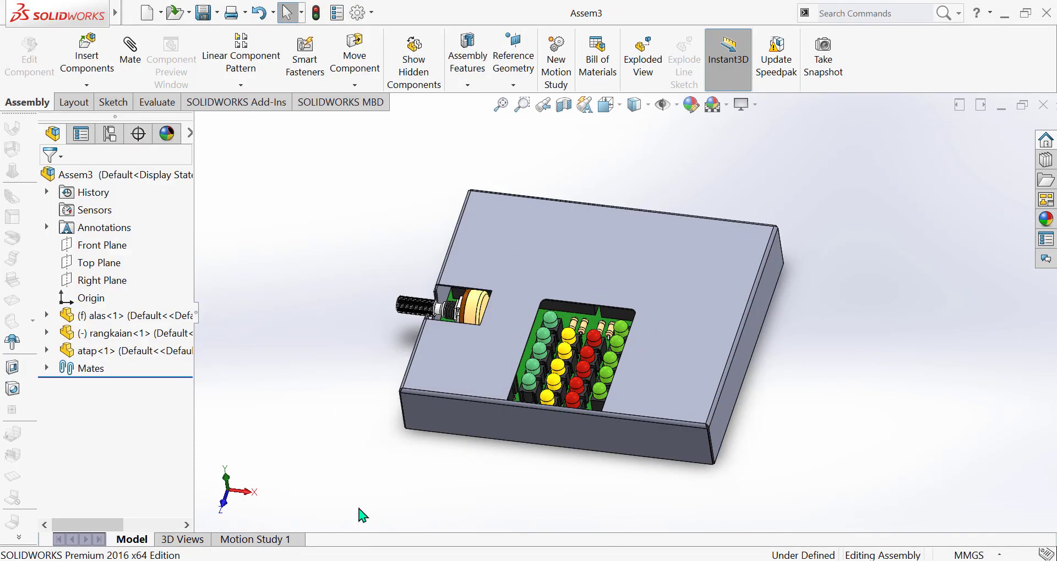